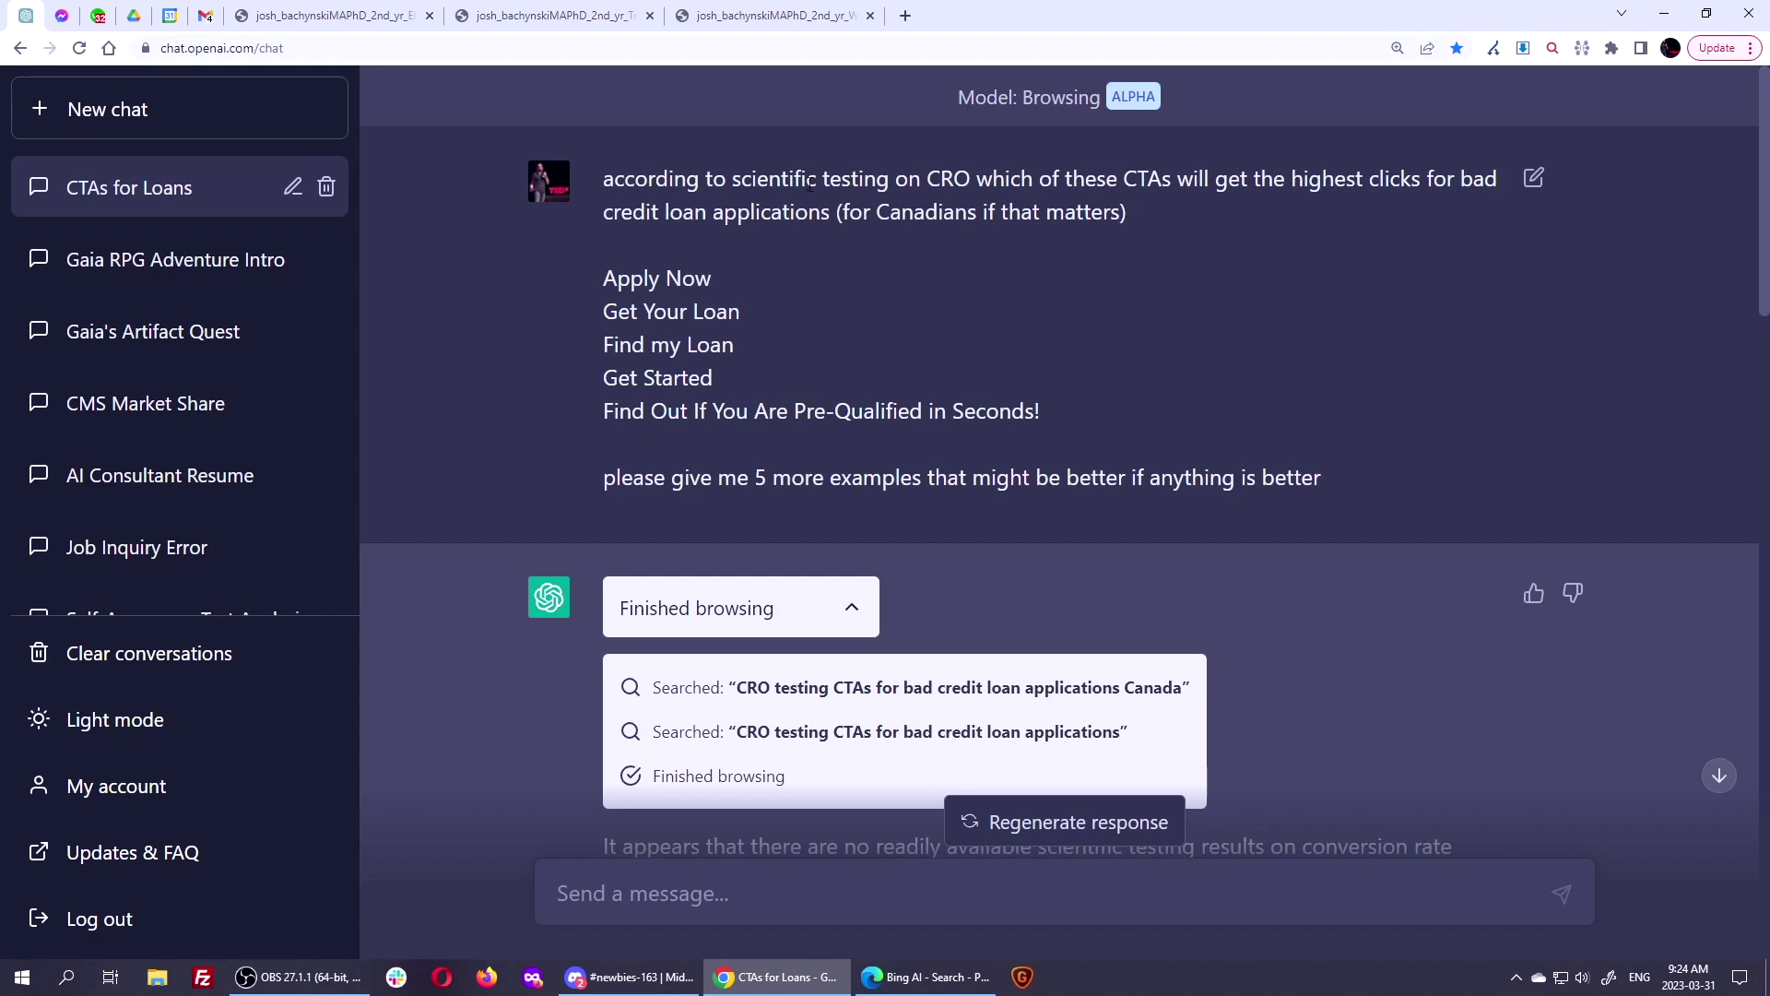
Highlight 'scientific testing', 'CTAs', 'highest' and 'clicks' in the prompt, then its whole question paragraph.
{"action": "left_click_drag", "start_coordinate": [730, 179], "coordinate": [890, 191]}
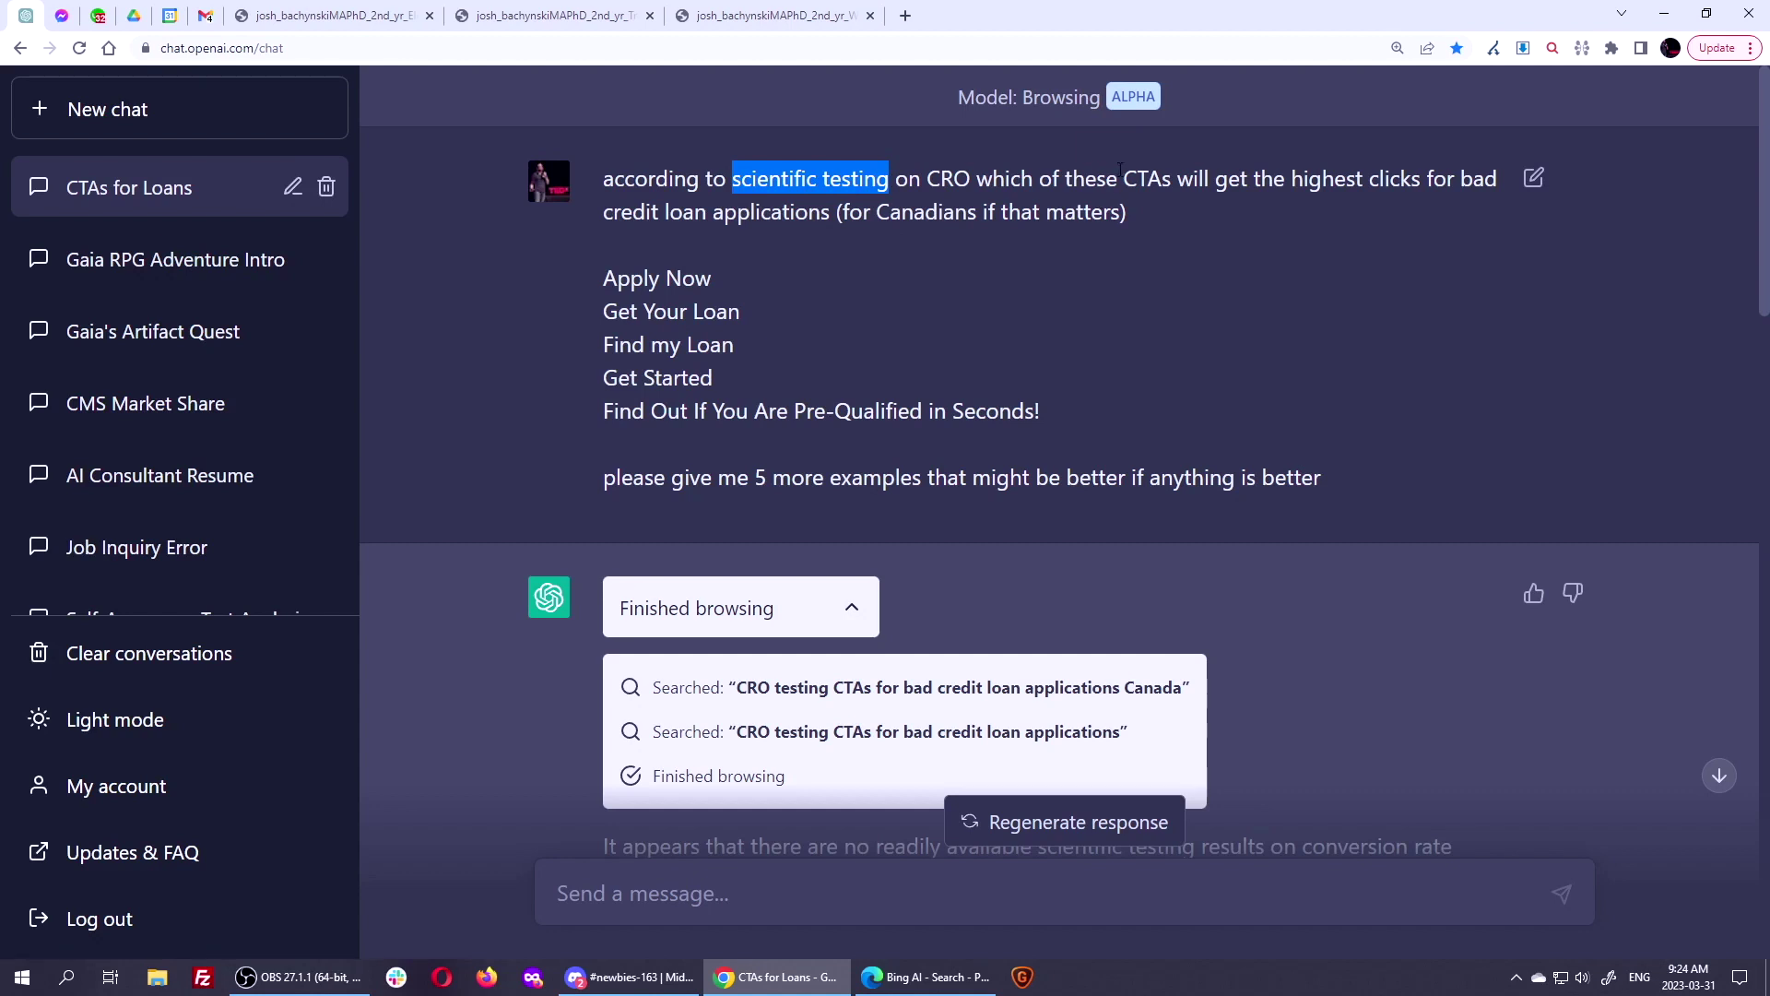
{"action": "left_click_drag", "start_coordinate": [1123, 177], "coordinate": [1179, 180]}
{"action": "double_click", "coordinate": [1328, 180]}
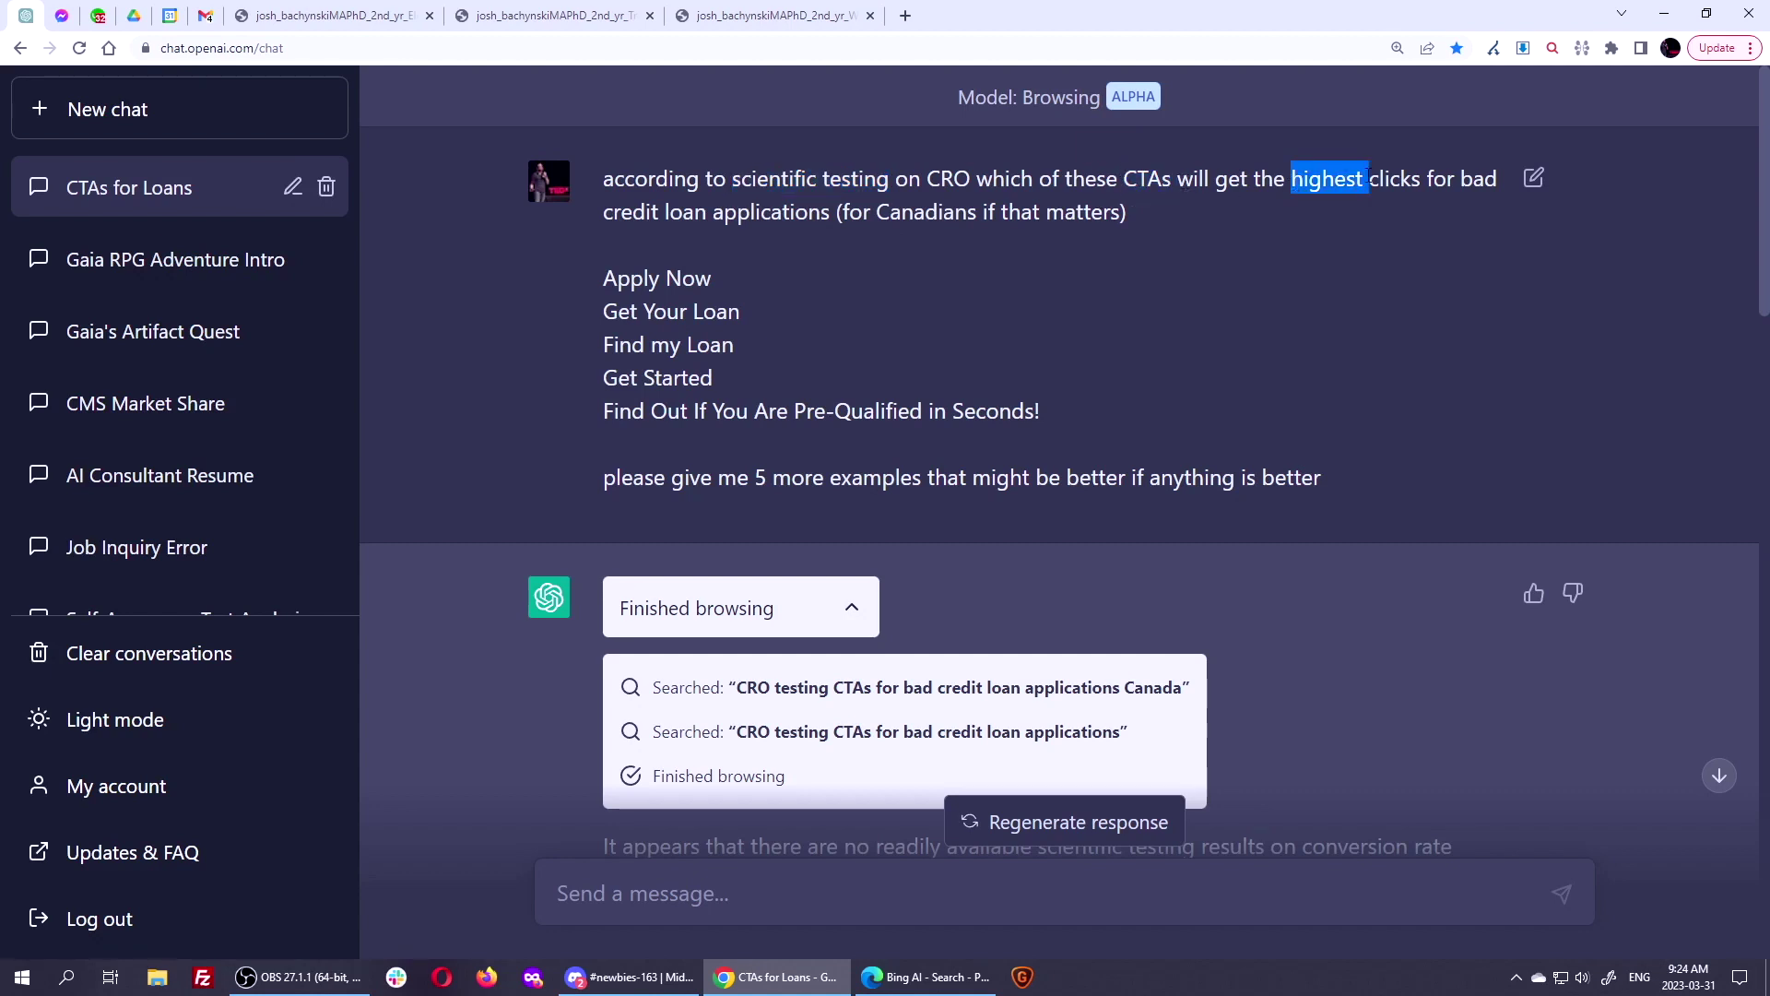
{"action": "double_click", "coordinate": [1396, 180]}
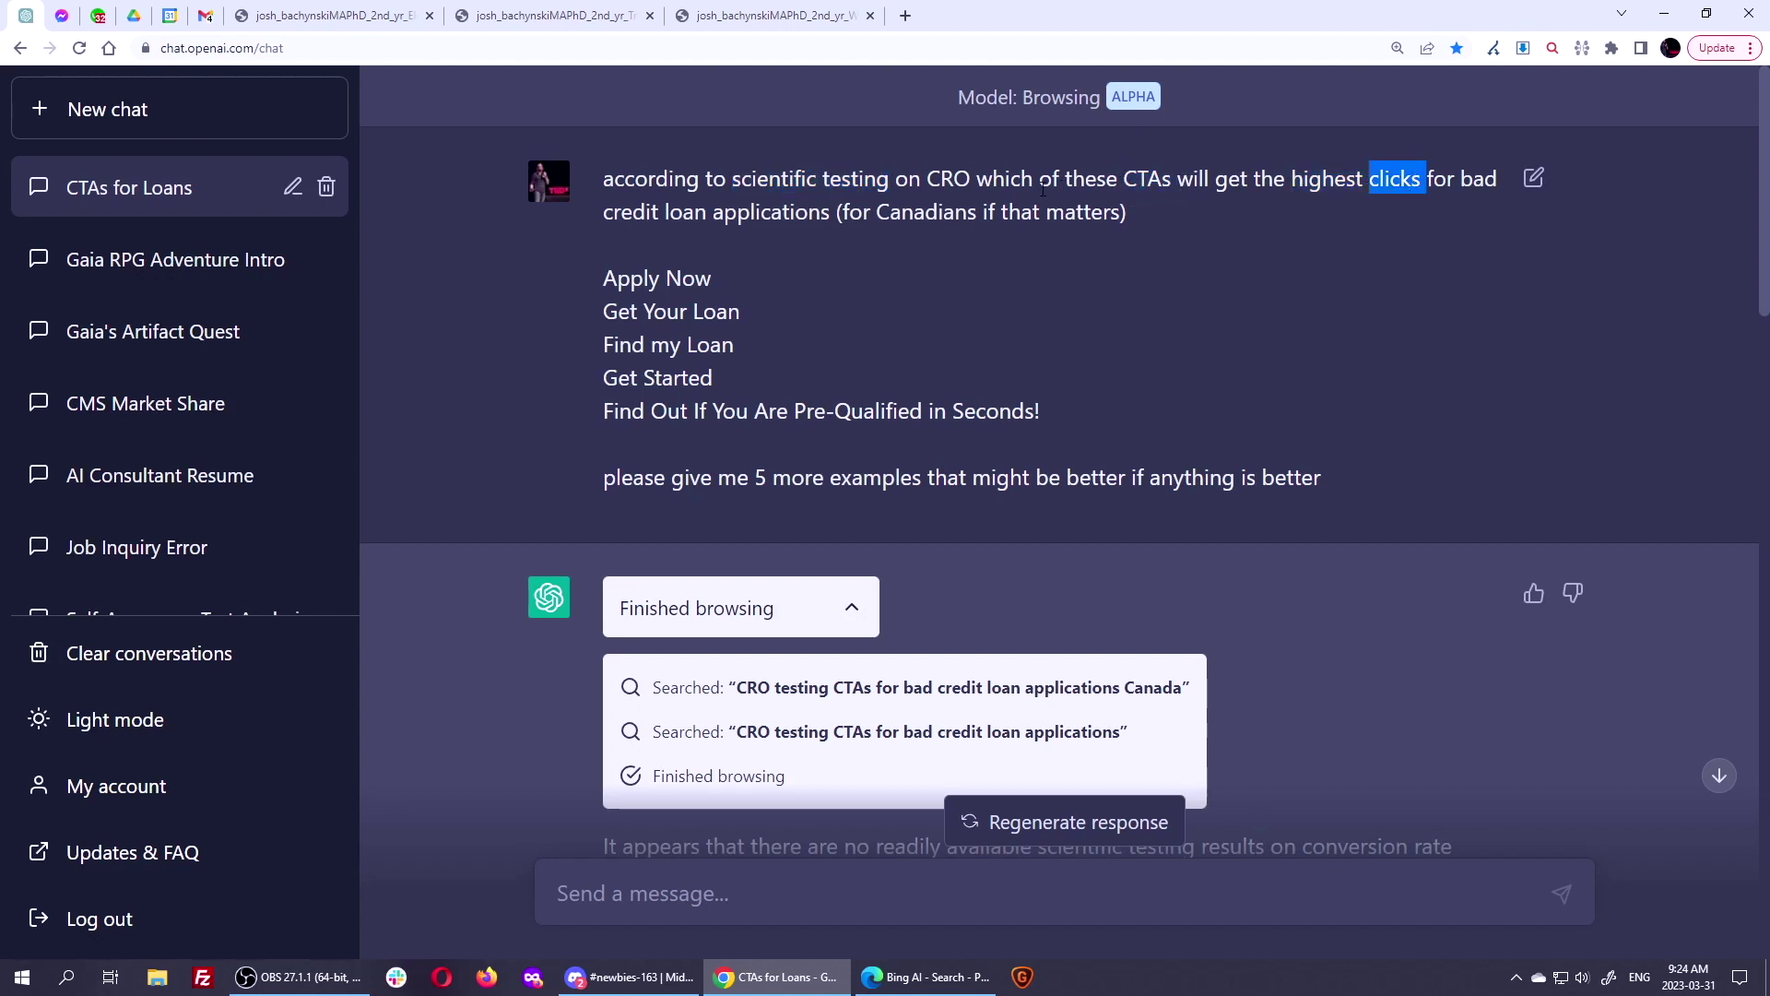
{"action": "triple_click", "coordinate": [952, 180]}
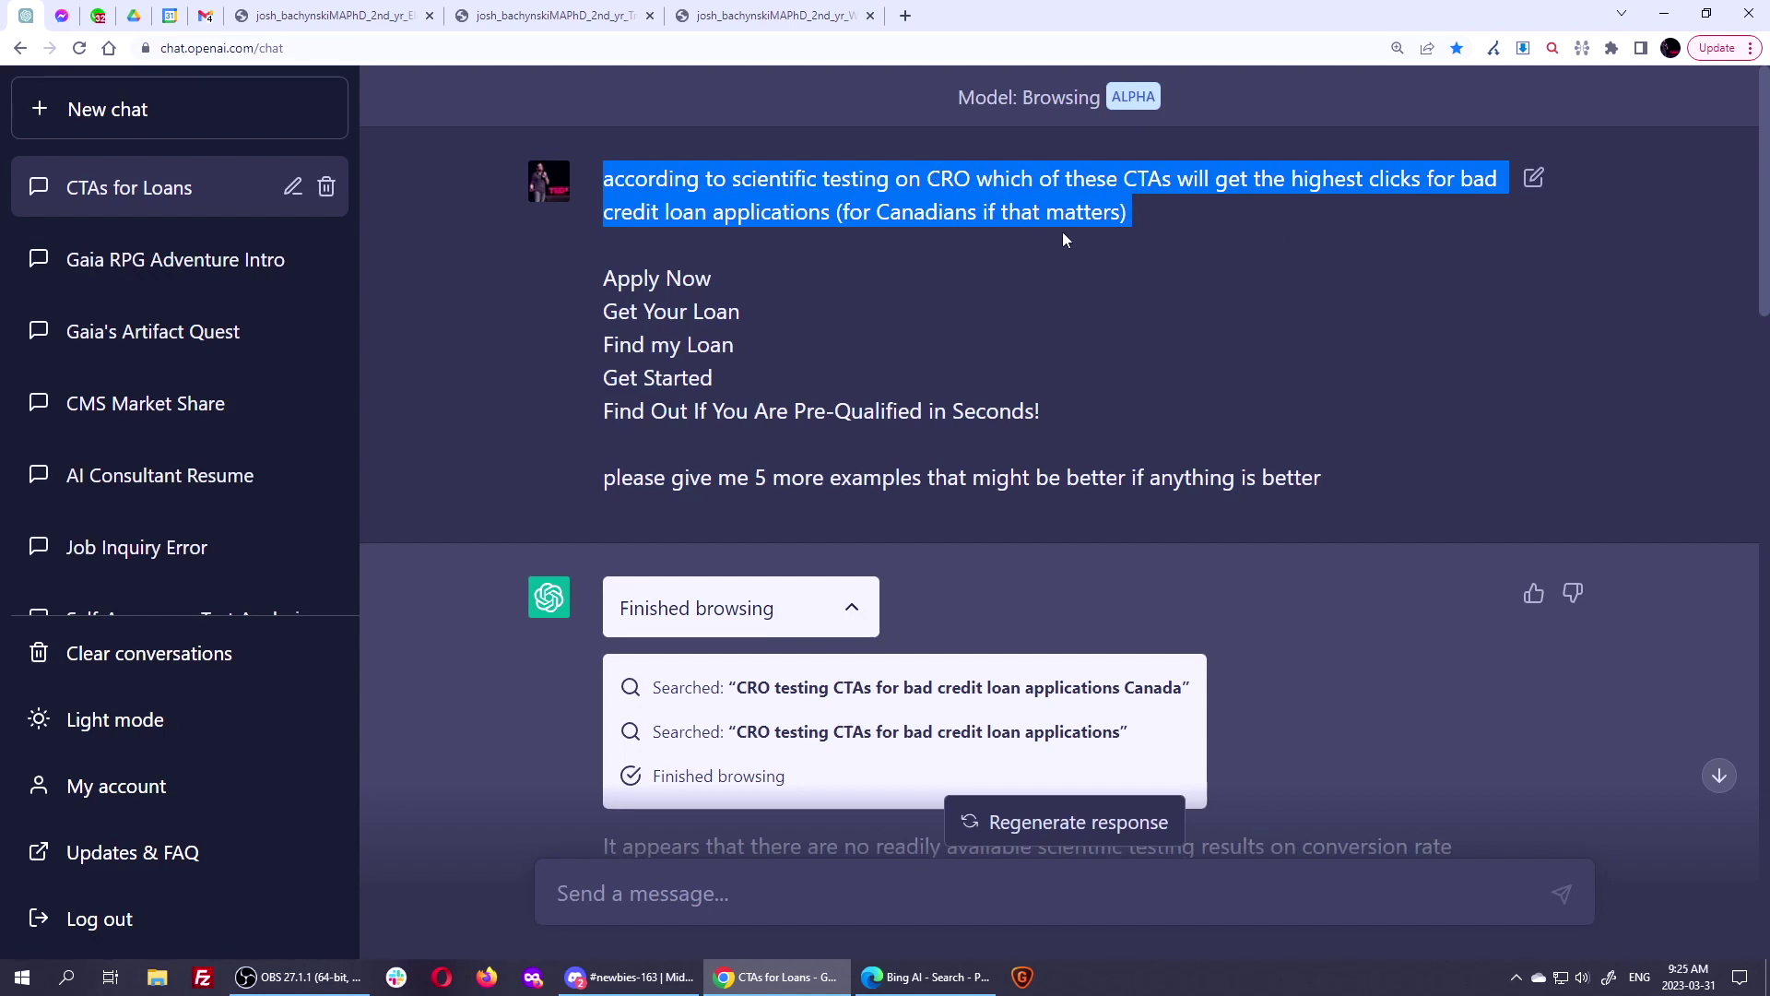
Highlight the prompt's note about Canadians, then clear the selection.
{"action": "left_click", "coordinate": [825, 221]}
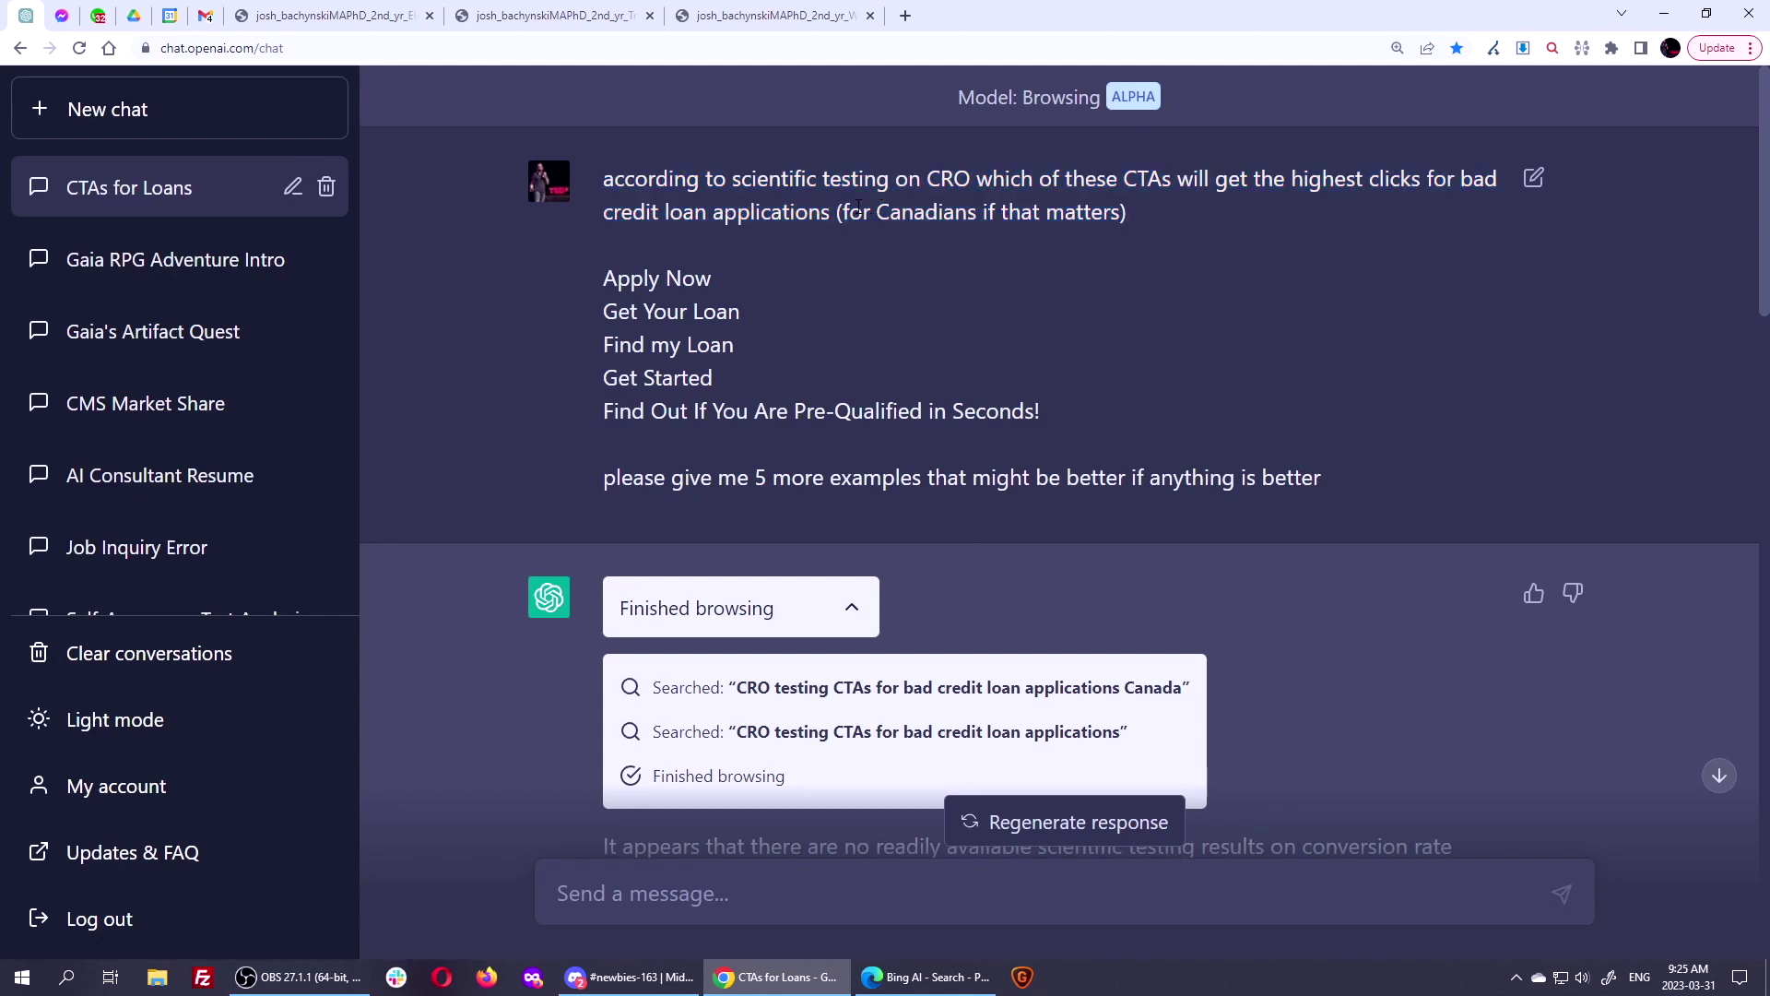
{"action": "left_click_drag", "start_coordinate": [843, 212], "coordinate": [1153, 221]}
{"action": "left_click", "coordinate": [832, 214]}
{"action": "left_click_drag", "start_coordinate": [832, 214], "coordinate": [1165, 220]}
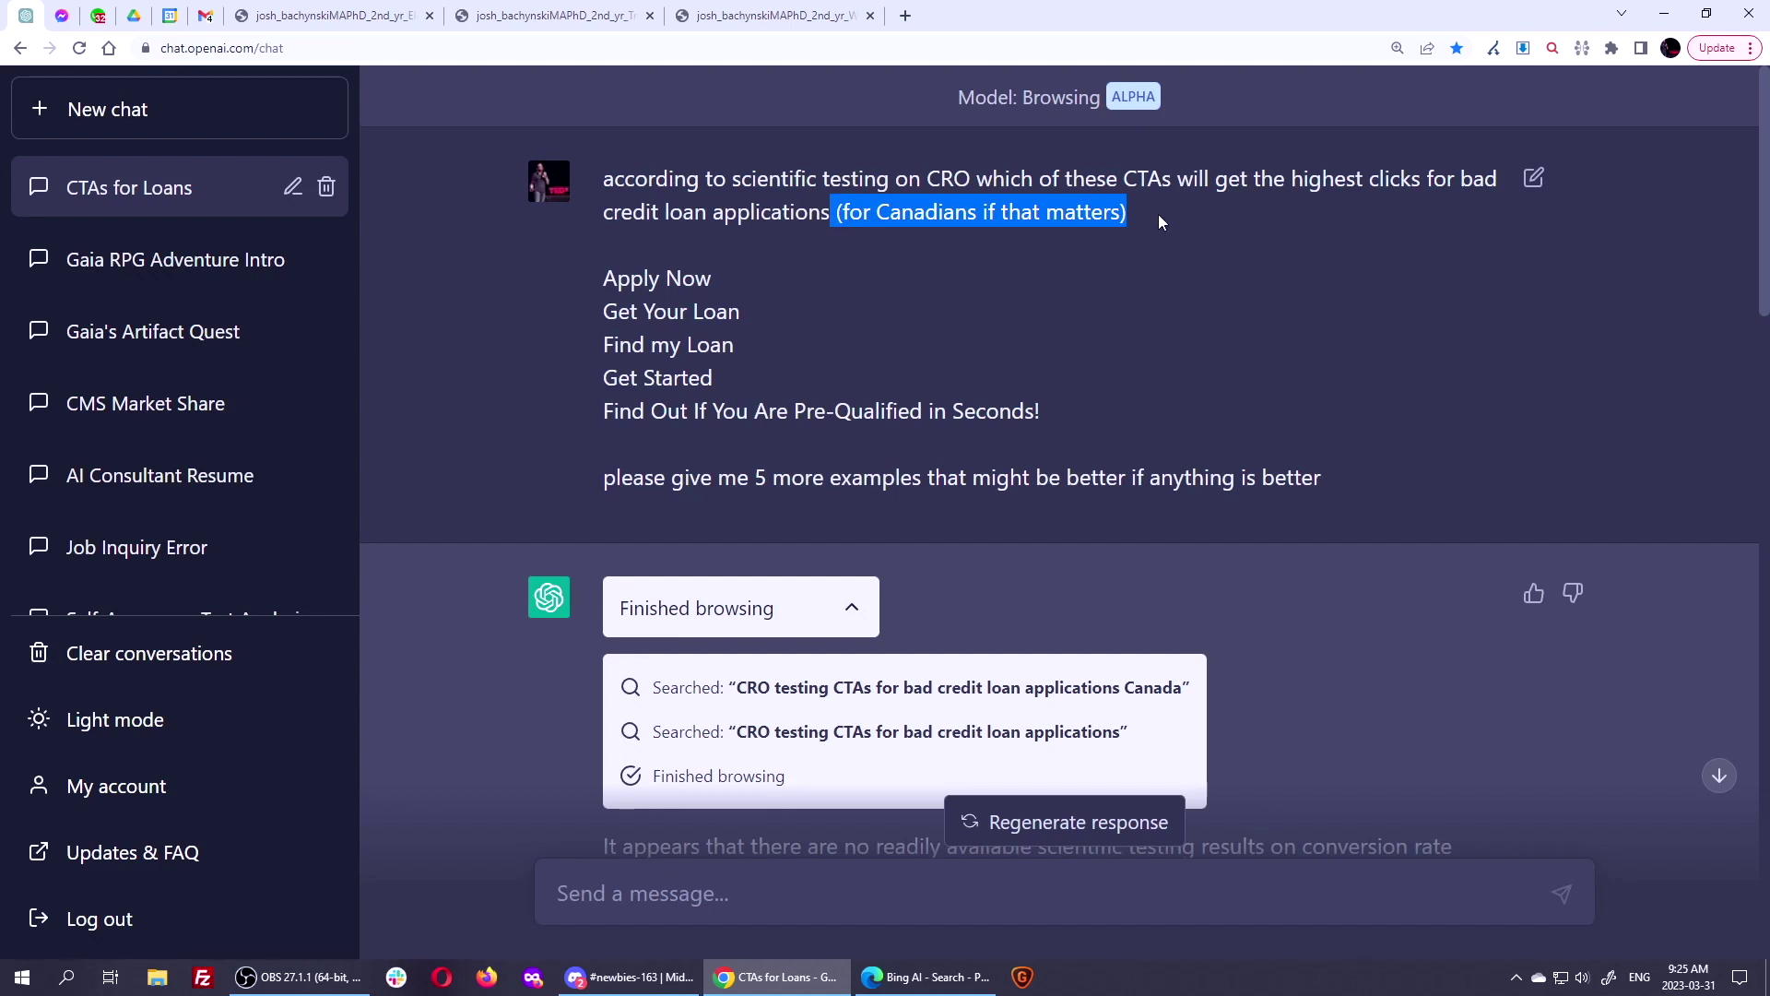
{"action": "double_click", "coordinate": [1060, 97]}
{"action": "left_click", "coordinate": [1001, 204]}
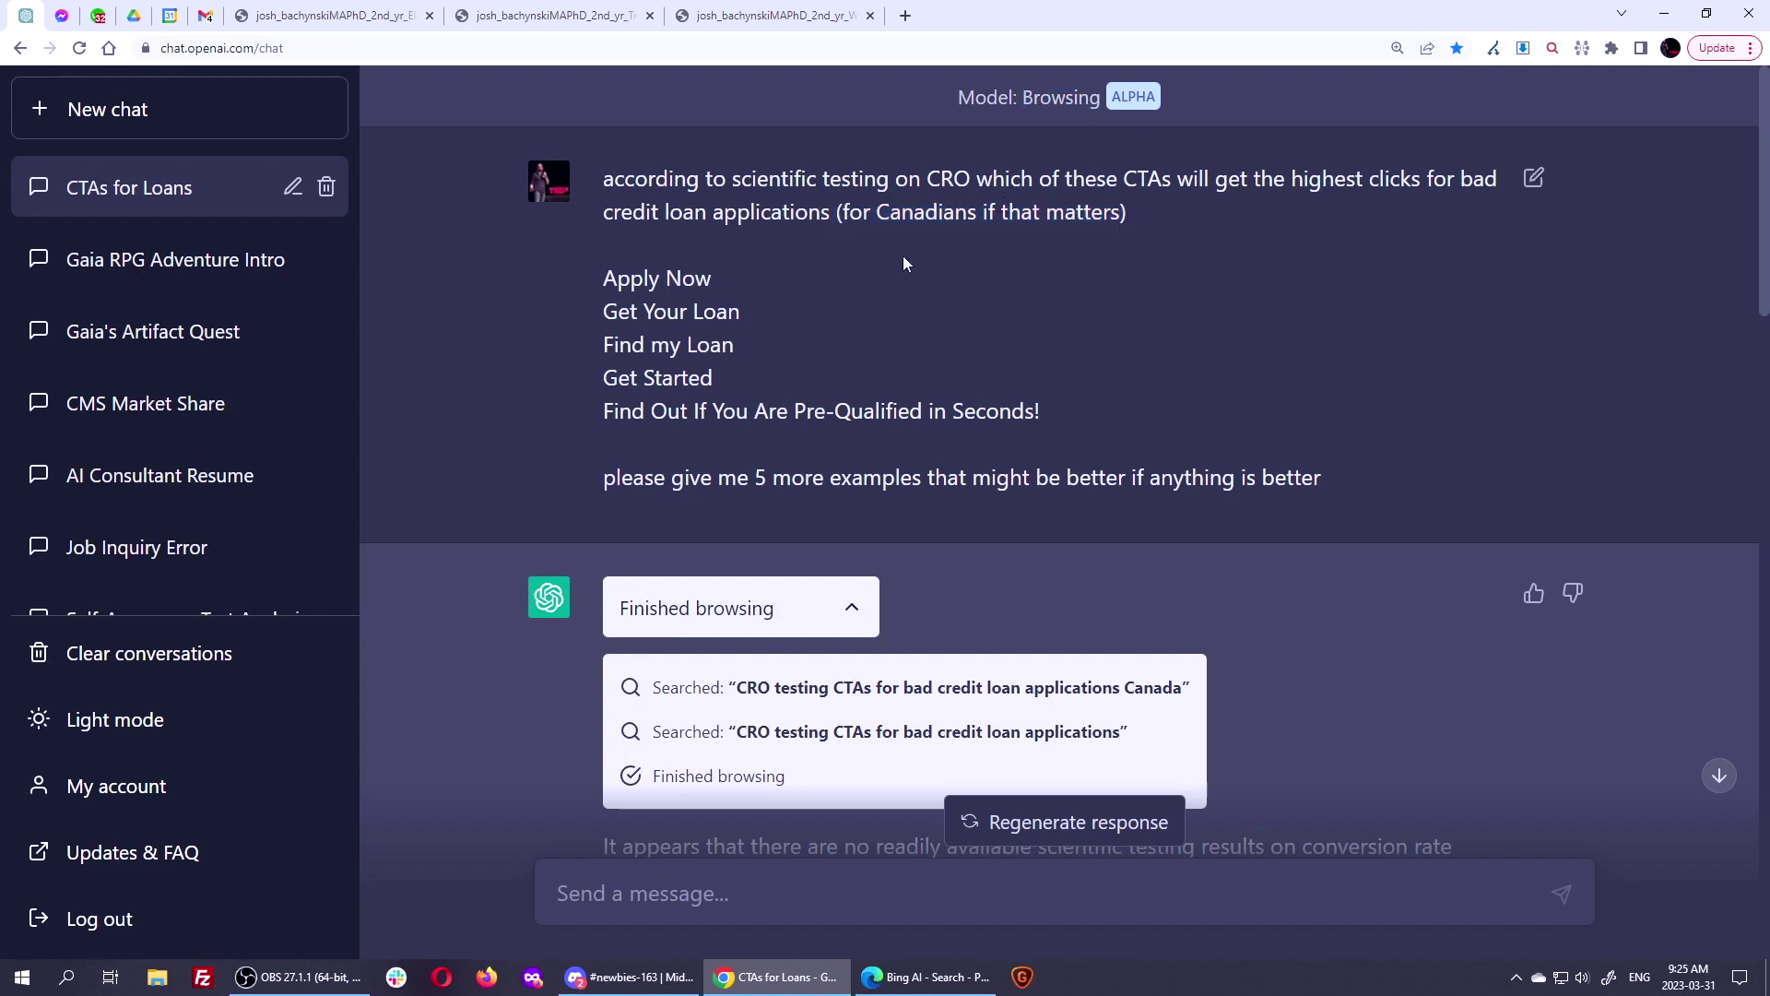
Highlight the prompt's five listed CTAs, from Apply Now through the pre-qualification line.
{"action": "left_click_drag", "start_coordinate": [594, 277], "coordinate": [733, 363]}
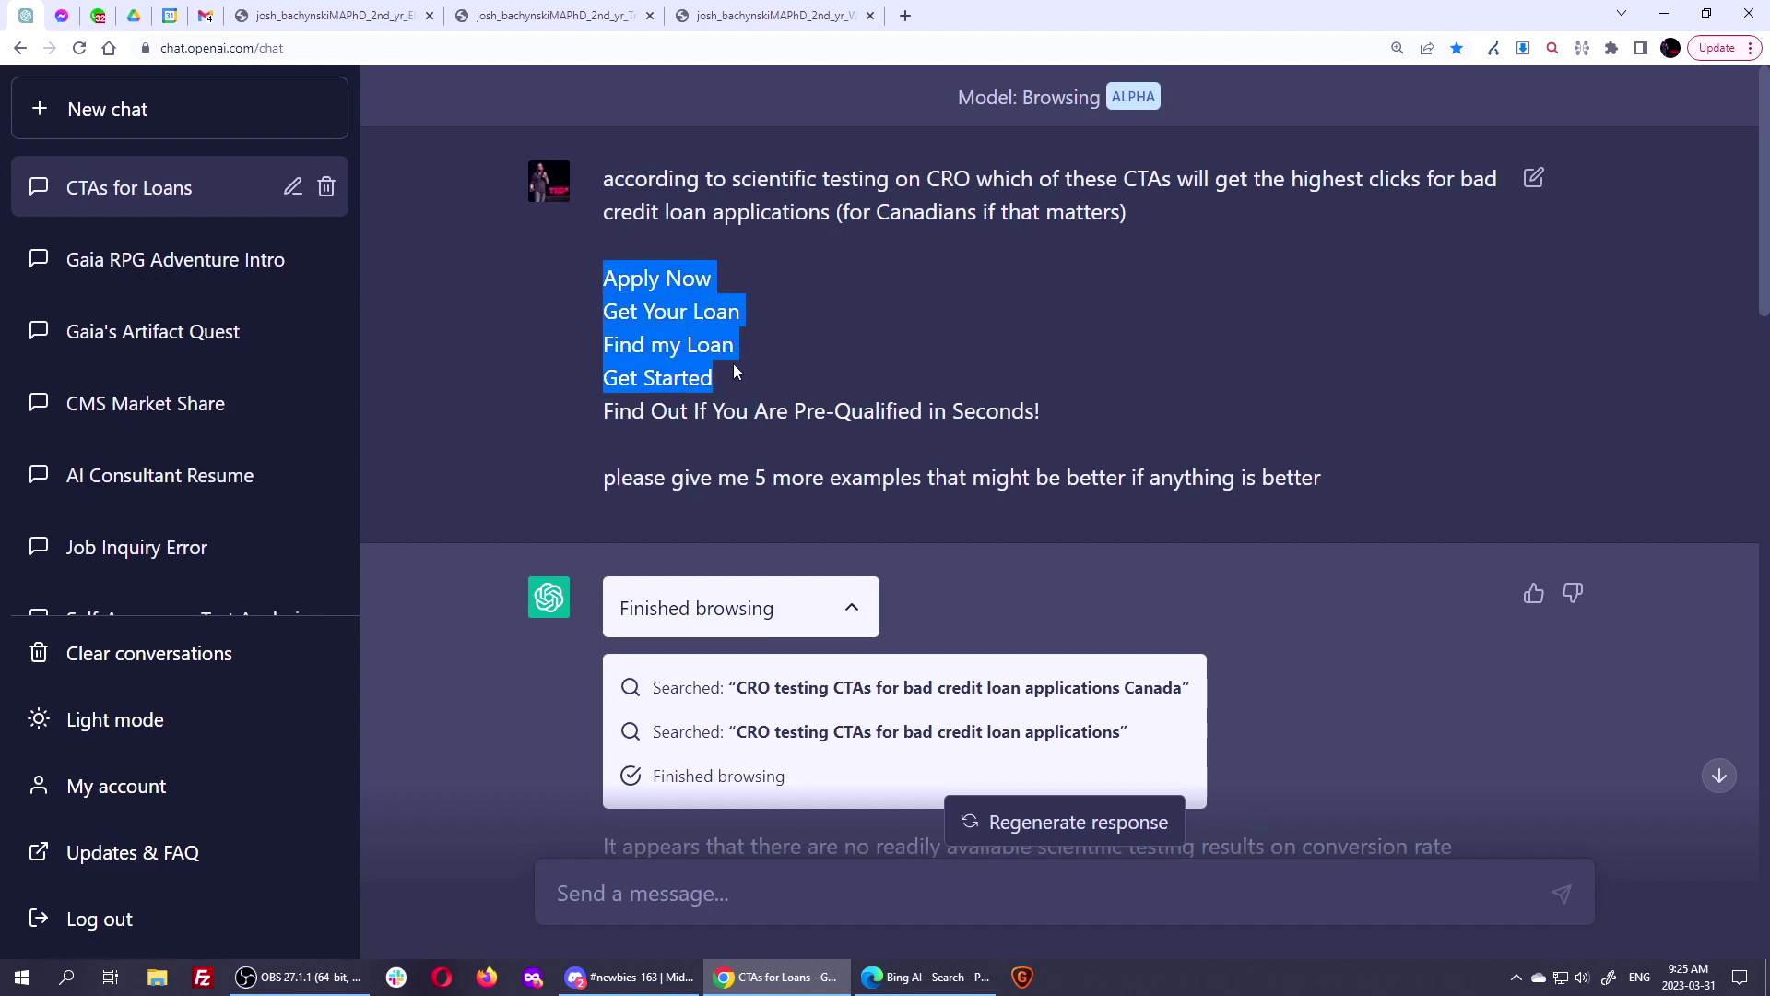
{"action": "triple_click", "coordinate": [683, 412]}
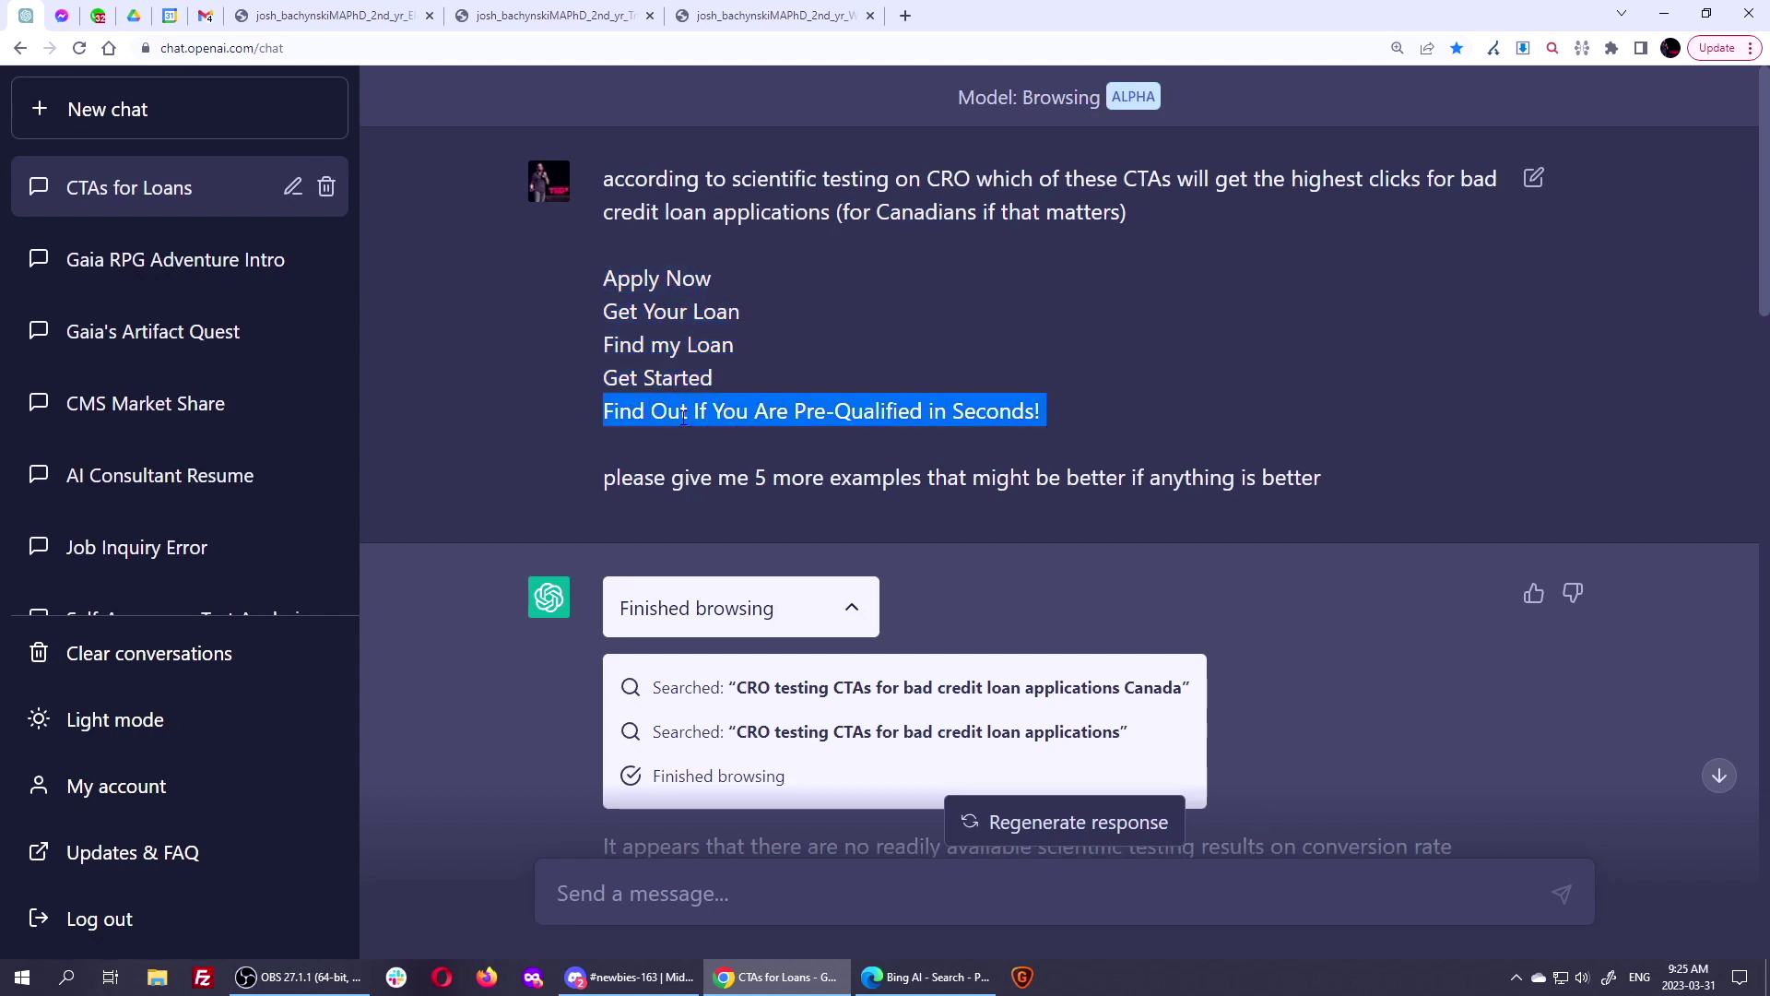
{"action": "left_click_drag", "start_coordinate": [594, 278], "coordinate": [736, 381]}
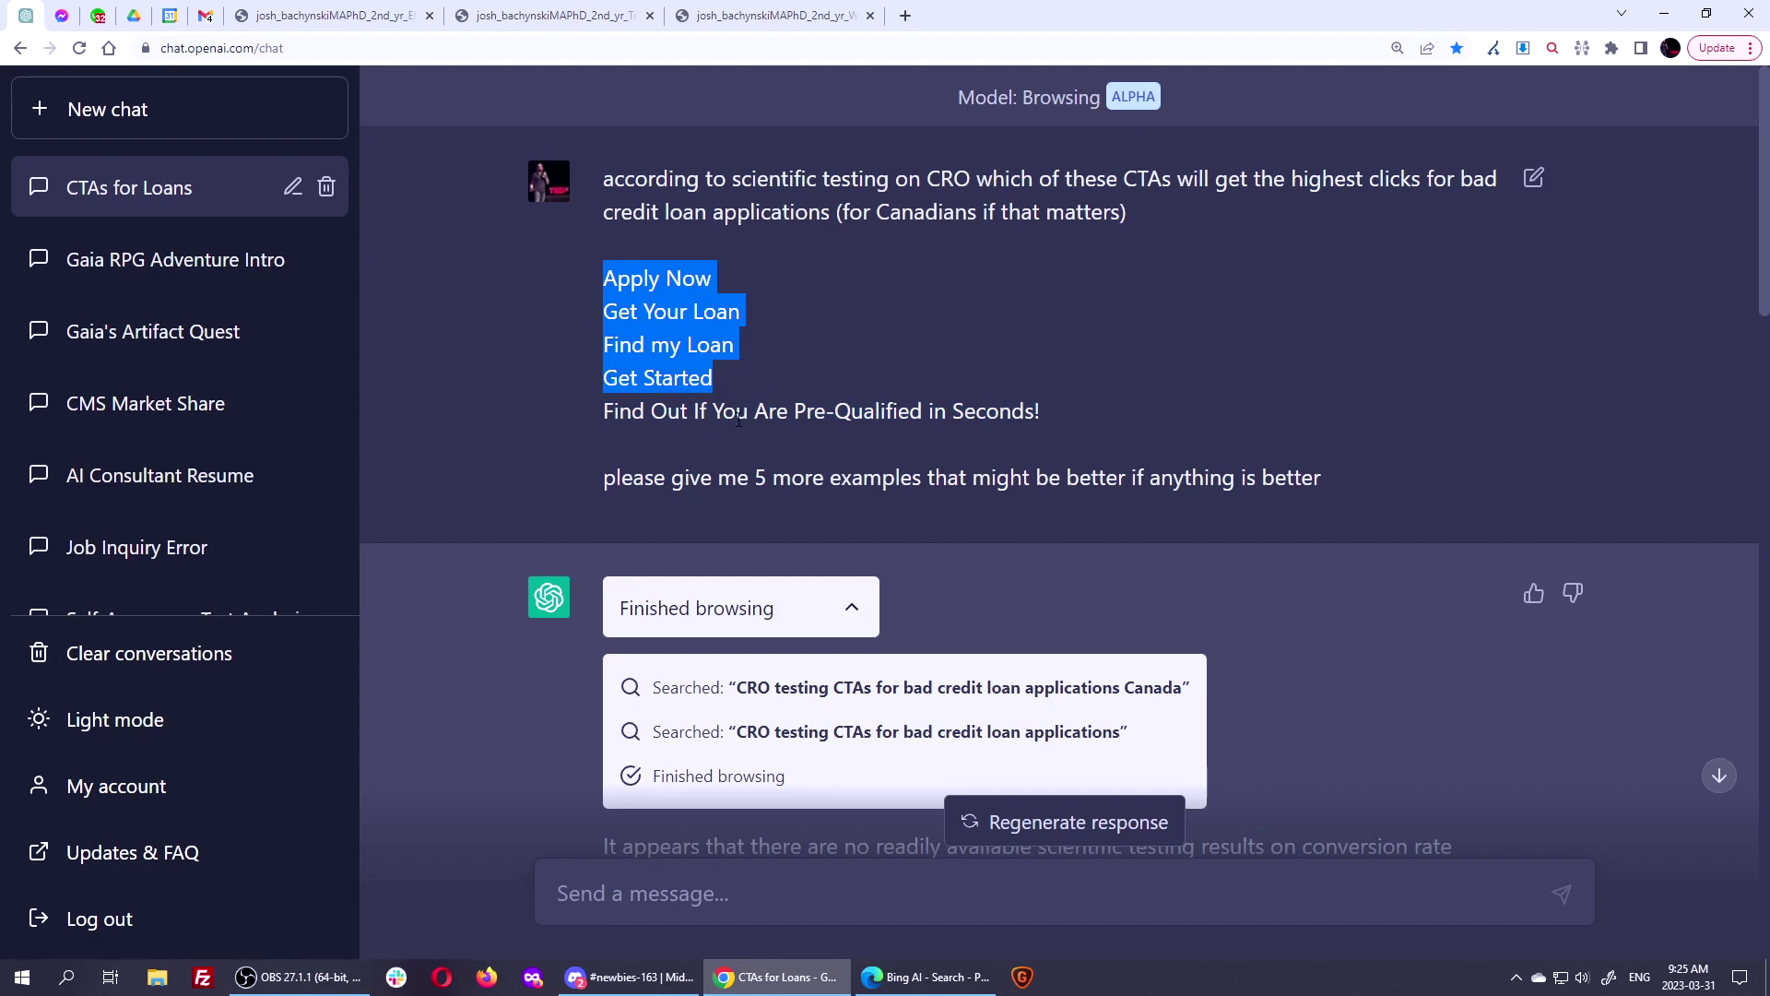
{"action": "triple_click", "coordinate": [738, 412]}
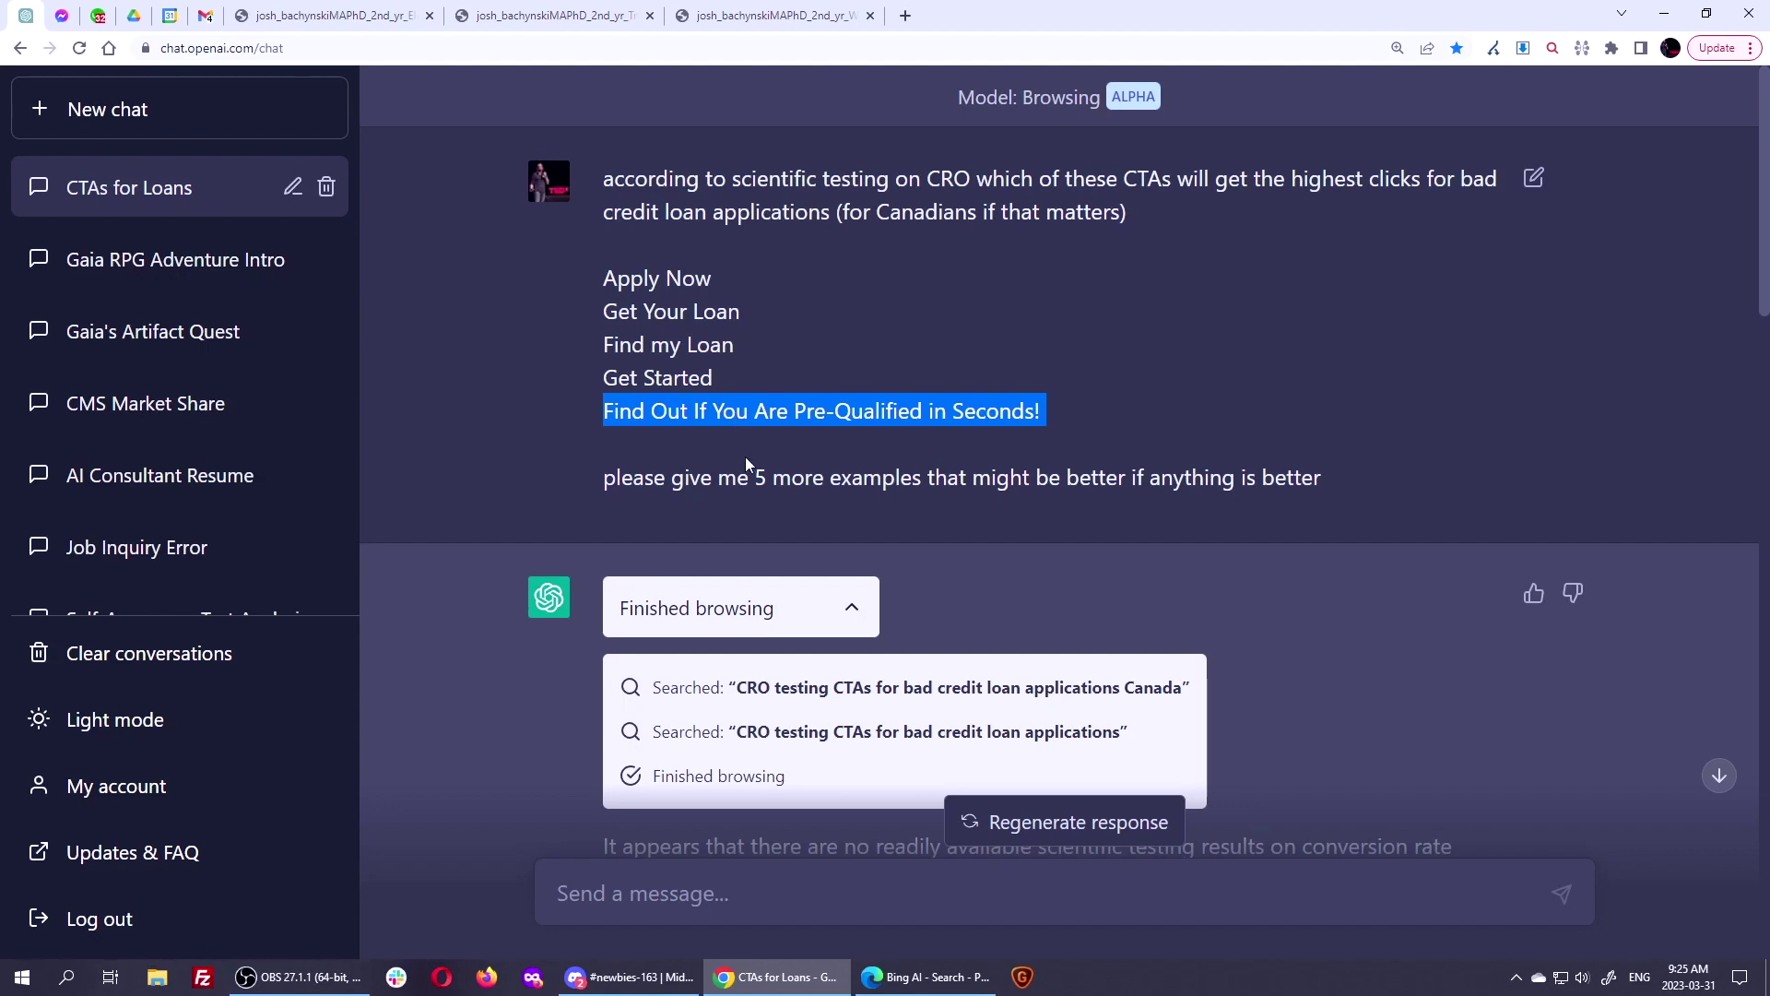
Reselect the question paragraph and 'testing', then ChatGPT's two search queries and its opening paragraph.
{"action": "triple_click", "coordinate": [833, 173]}
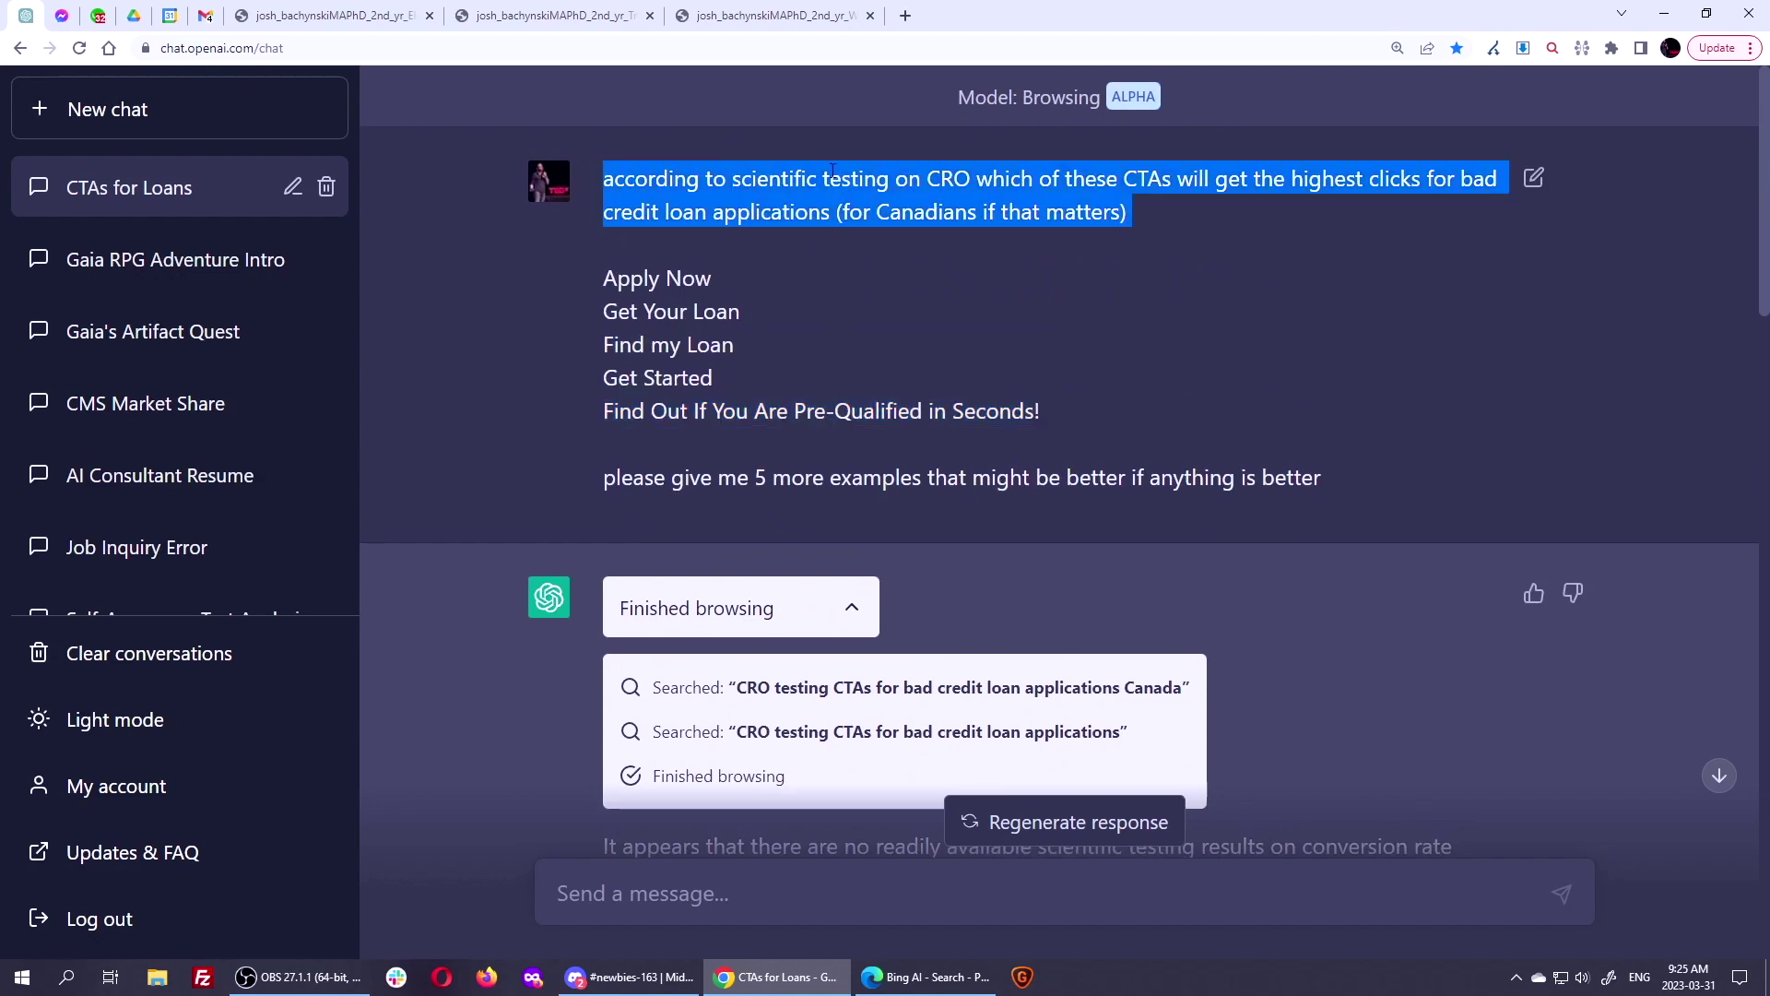
{"action": "double_click", "coordinate": [855, 174]}
{"action": "scroll", "coordinate": [845, 213], "scroll_direction": "down", "scroll_amount": 3}
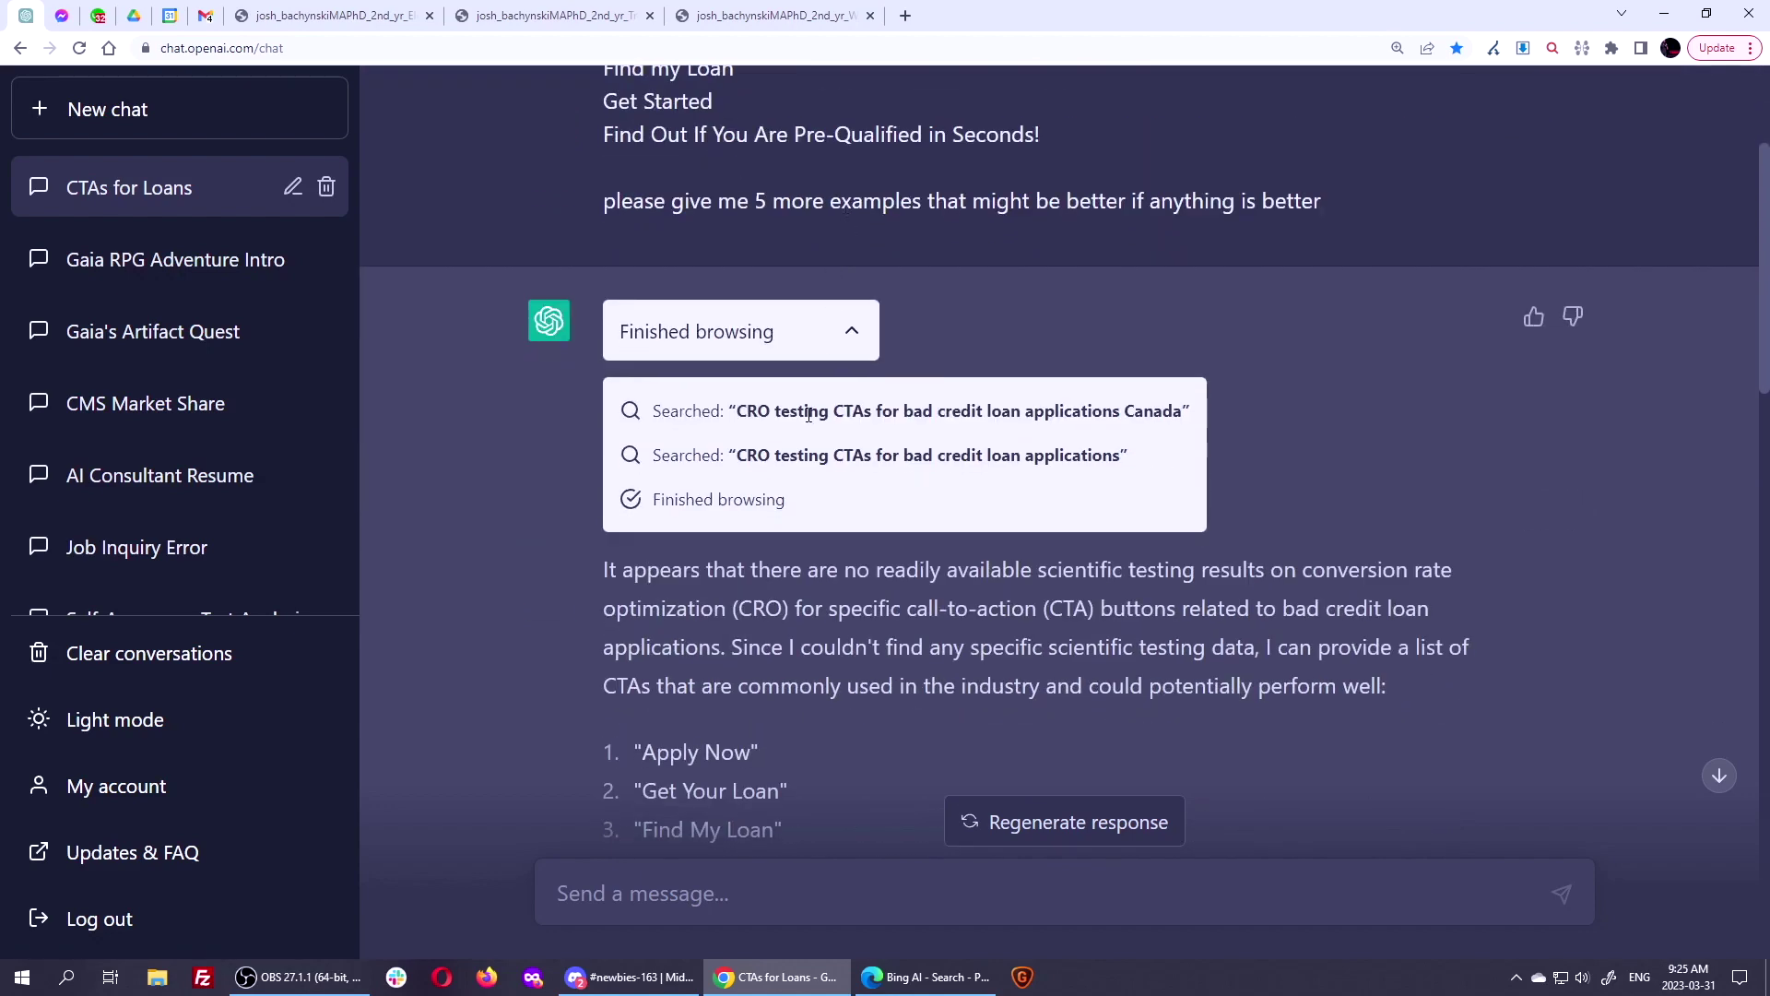
{"action": "triple_click", "coordinate": [1002, 412]}
{"action": "triple_click", "coordinate": [984, 456]}
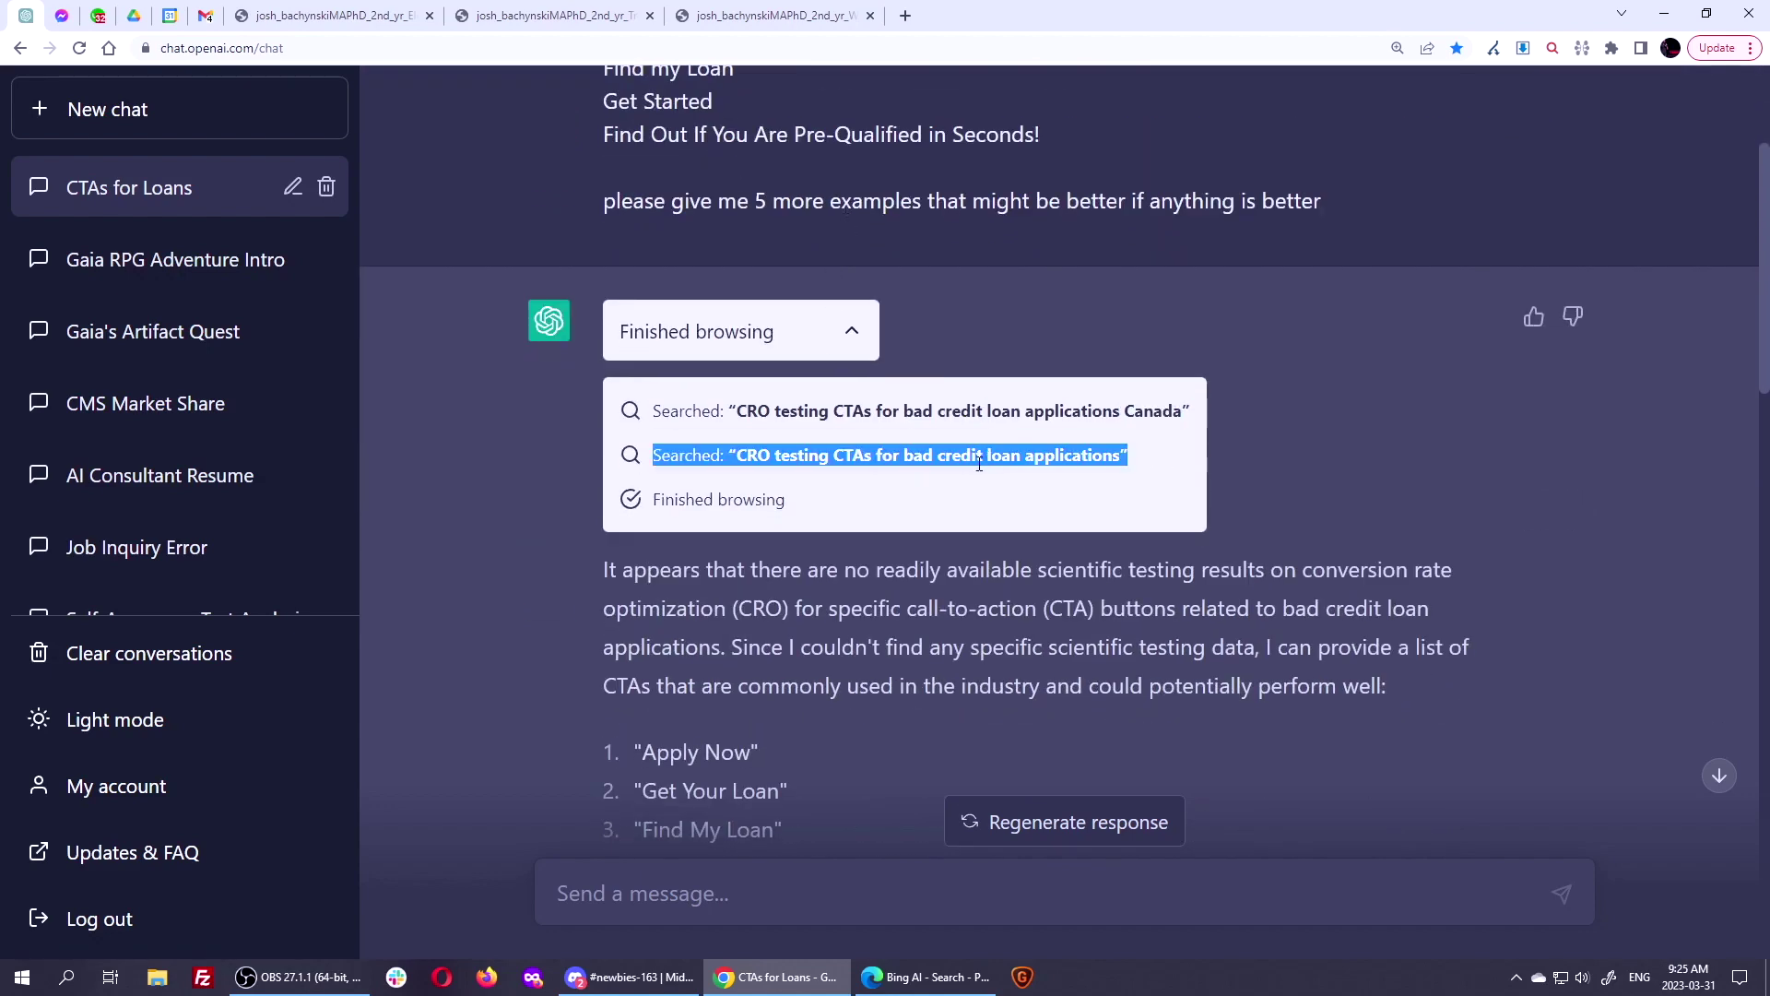
{"action": "scroll", "coordinate": [834, 551], "scroll_direction": "down", "scroll_amount": 1}
{"action": "triple_click", "coordinate": [855, 488]}
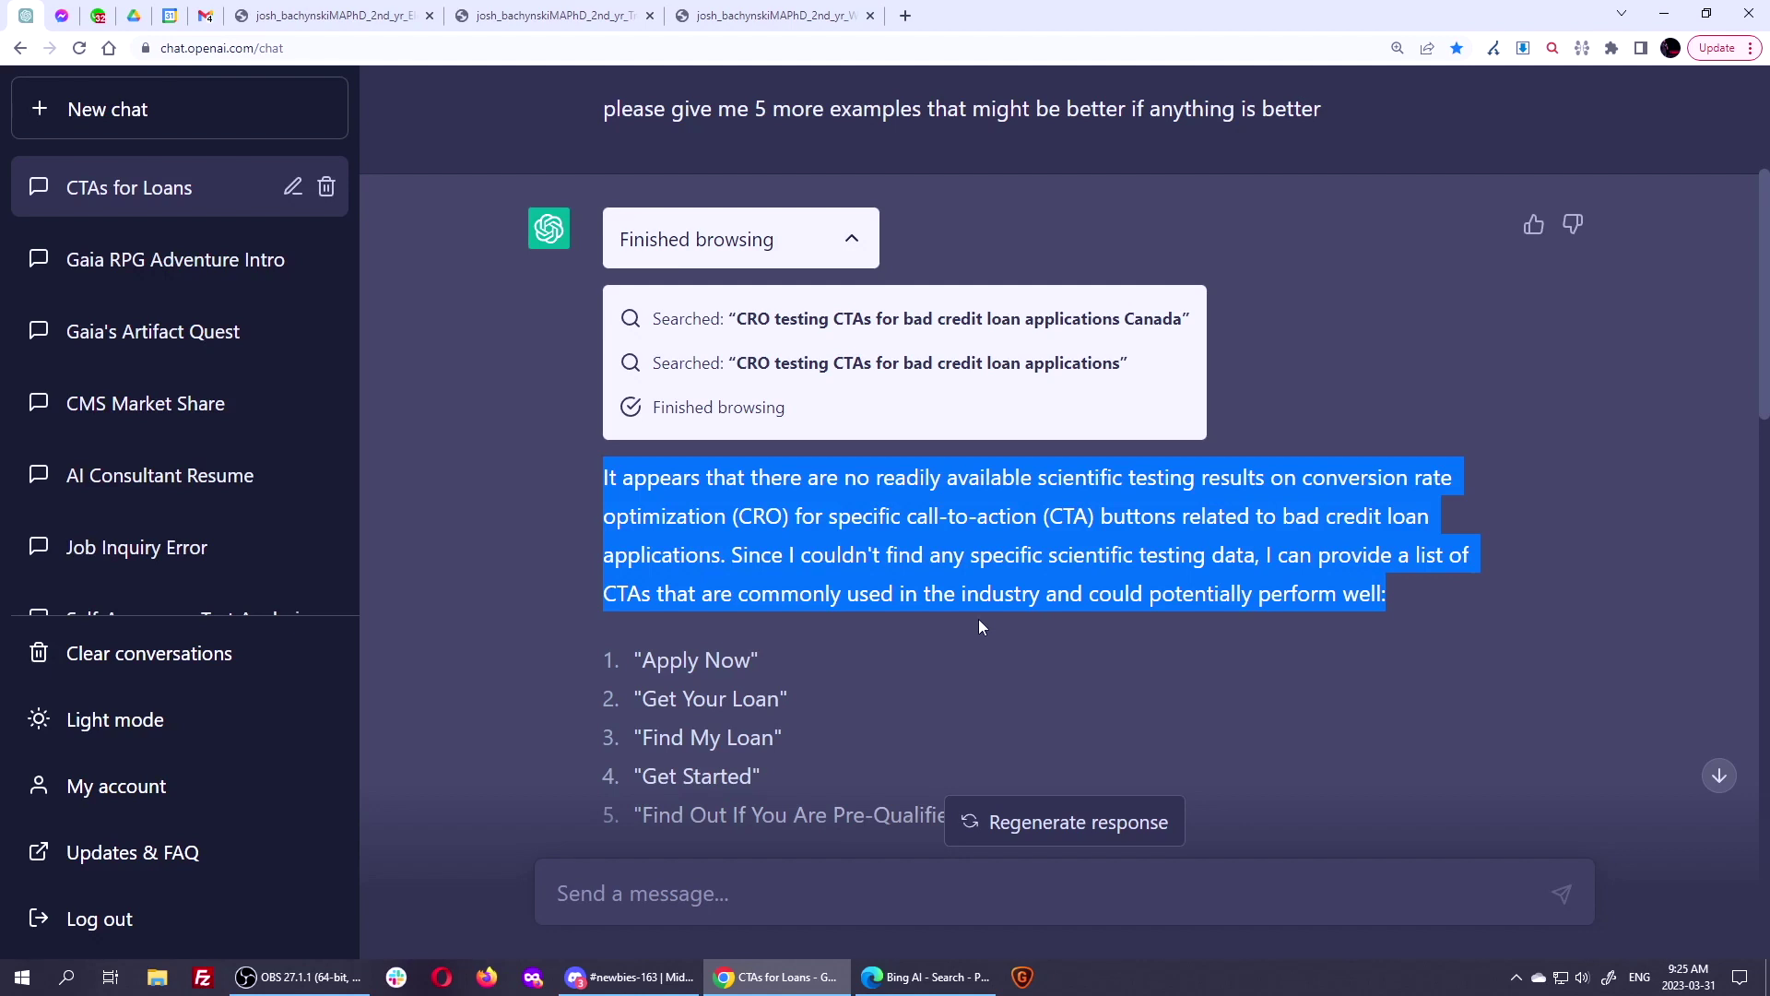
Highlight the reply's sentence about missing testing data and its offer of commonly used CTAs.
{"action": "left_click_drag", "start_coordinate": [731, 554], "coordinate": [1412, 596]}
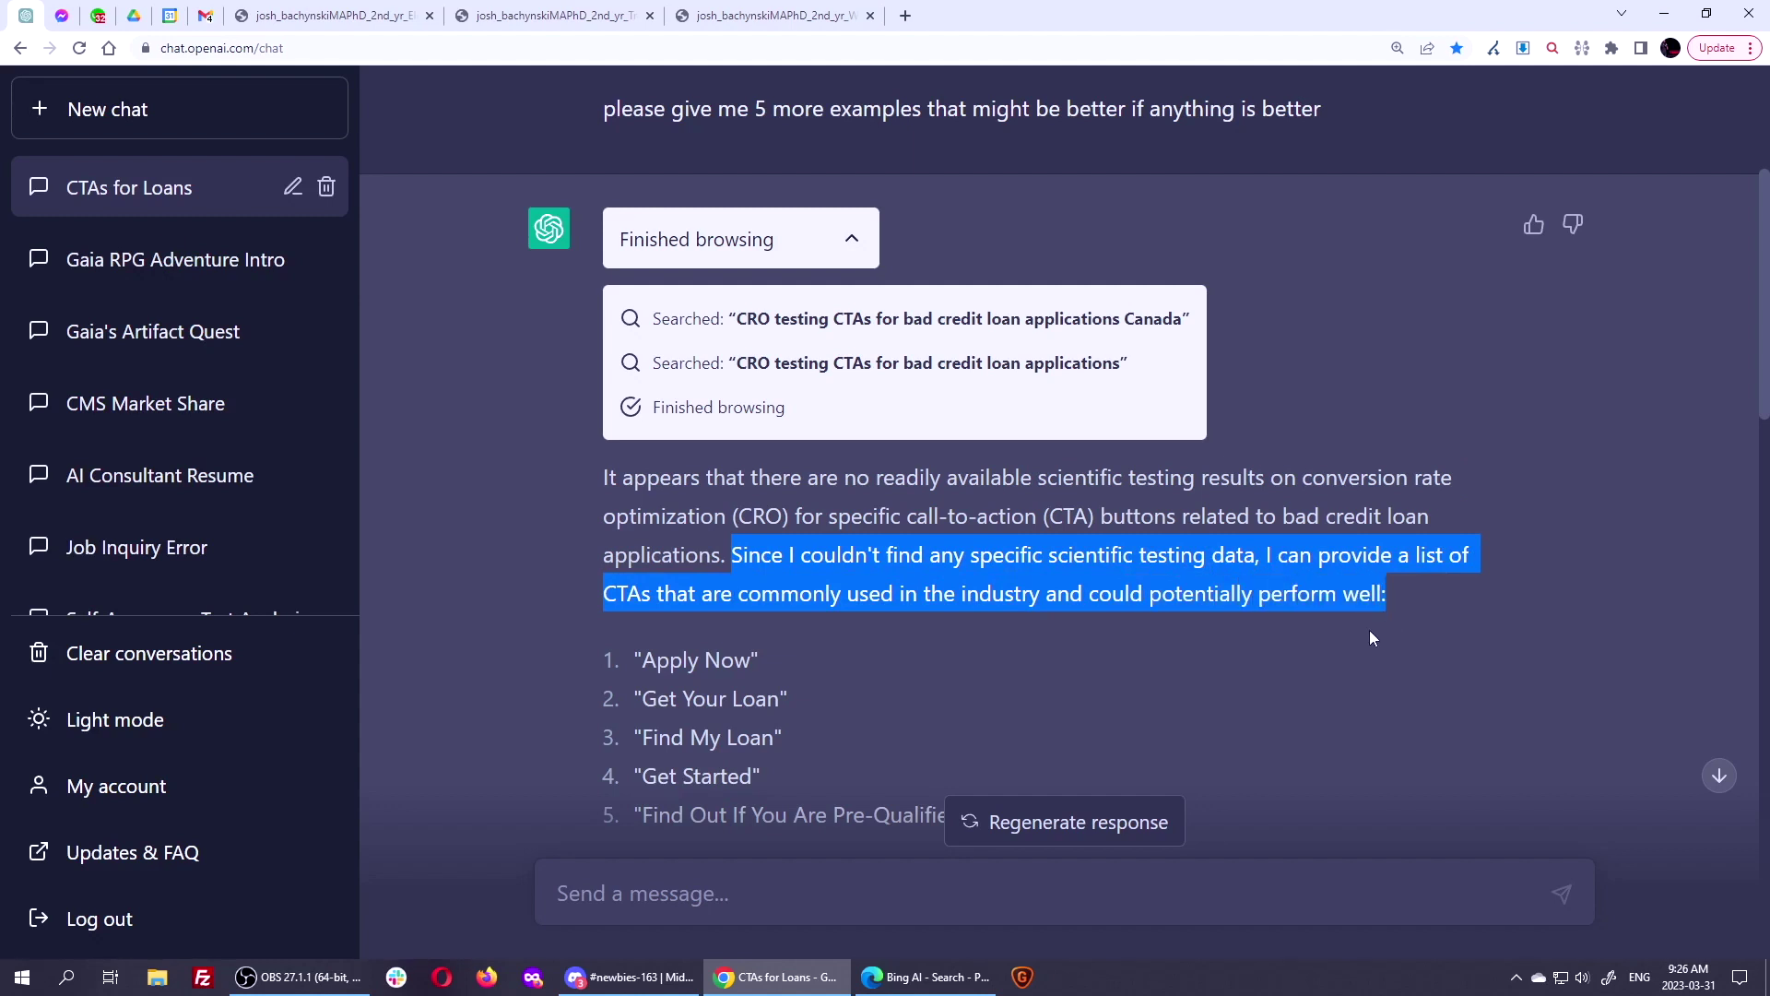
{"action": "left_click_drag", "start_coordinate": [1270, 554], "coordinate": [1427, 611]}
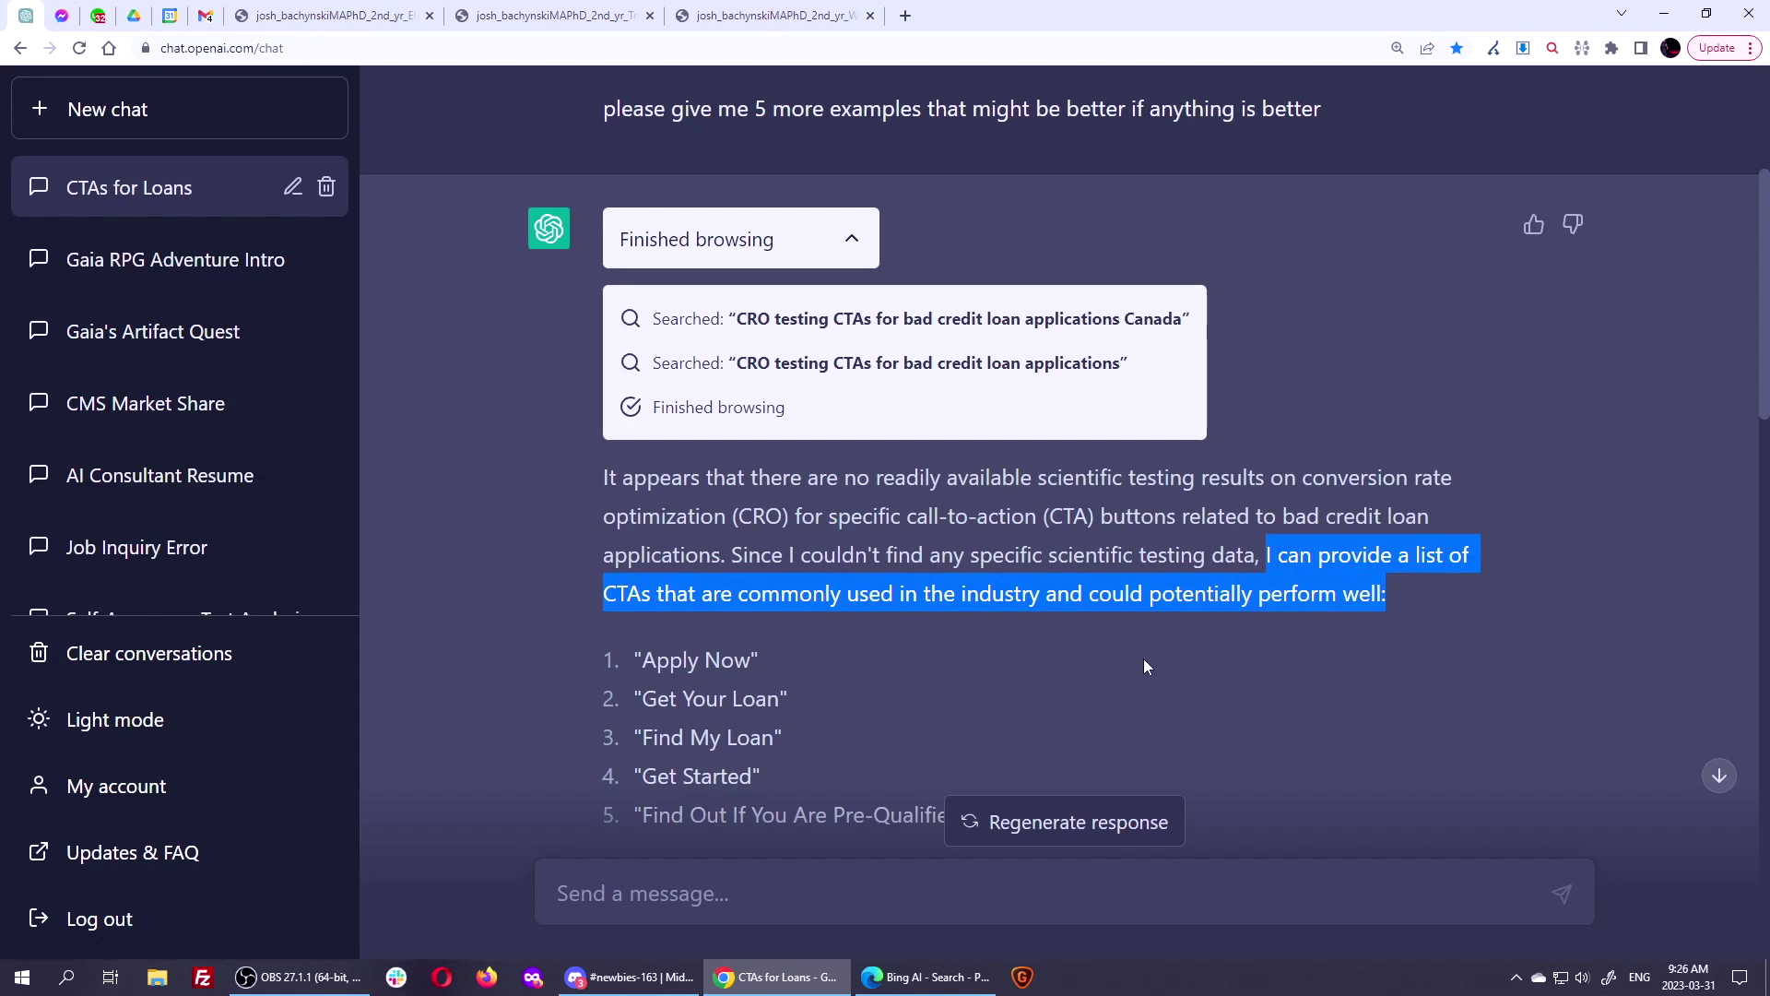
{"action": "scroll", "coordinate": [1058, 582], "scroll_direction": "down", "scroll_amount": 3}
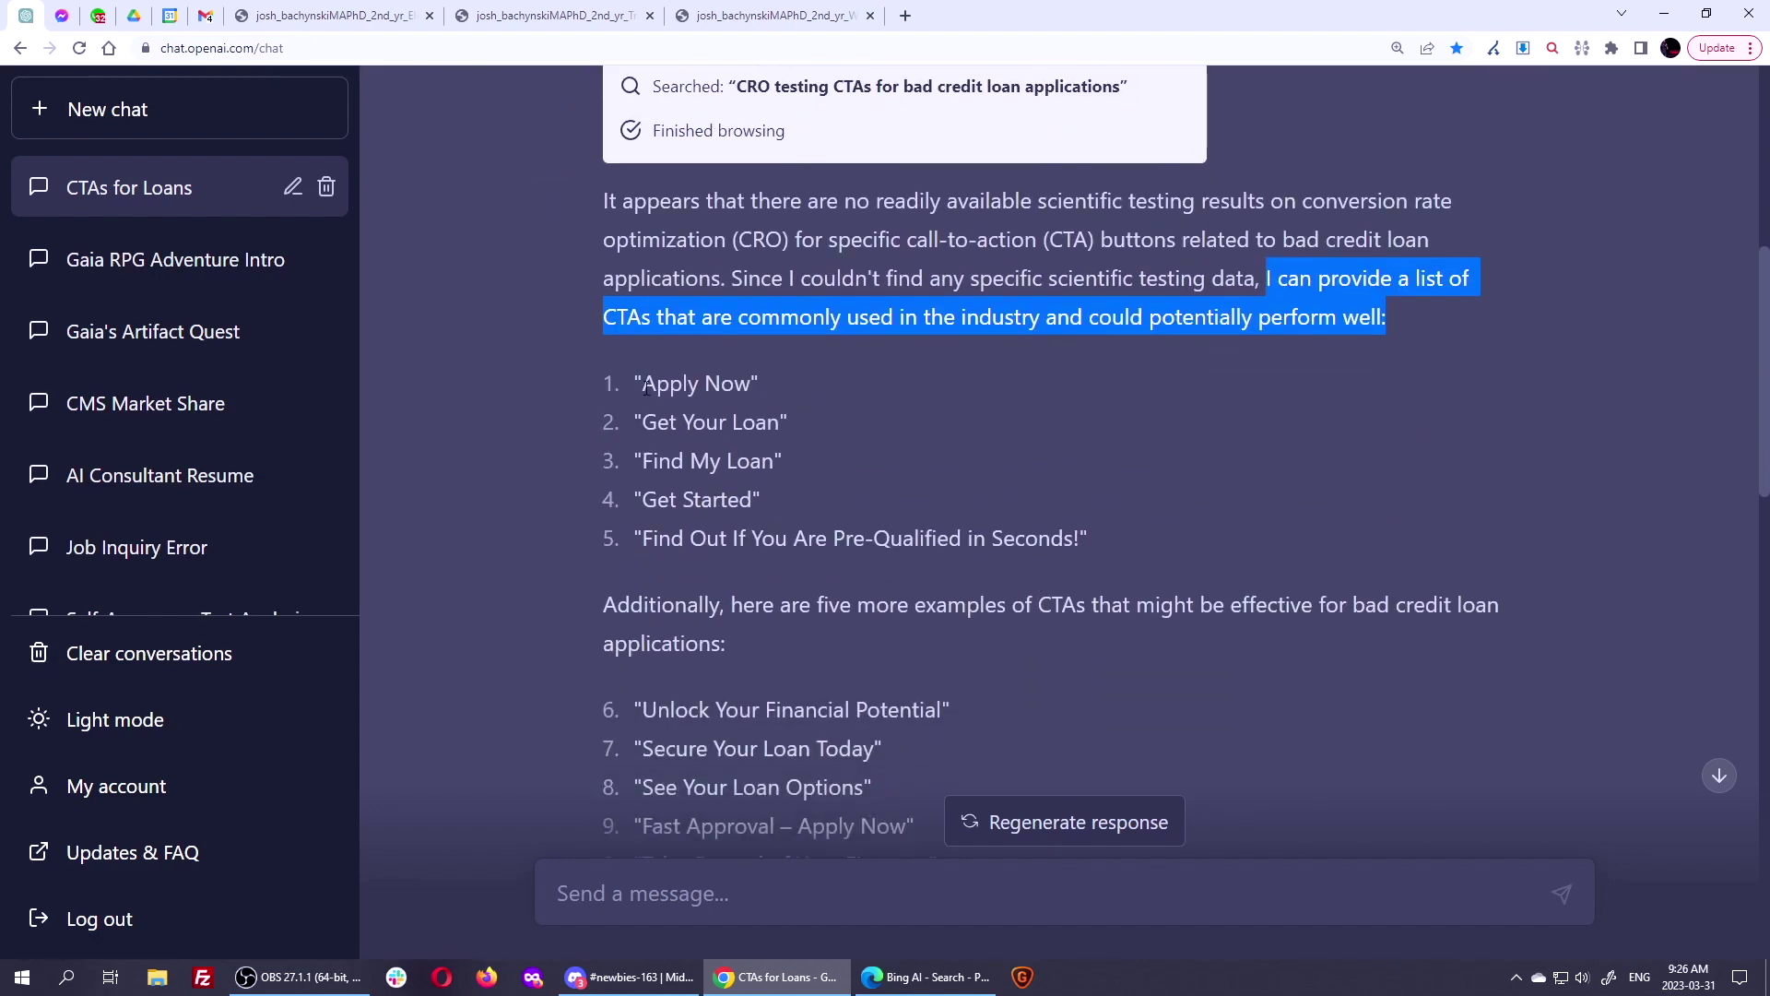
{"action": "left_click_drag", "start_coordinate": [647, 388], "coordinate": [853, 538]}
{"action": "left_click", "coordinate": [664, 443]}
Highlight new CTA suggestions 6–10, plus 'CTAs', 'target' and the A/B testing recommendation.
{"action": "scroll", "coordinate": [664, 444], "scroll_direction": "down", "scroll_amount": 3}
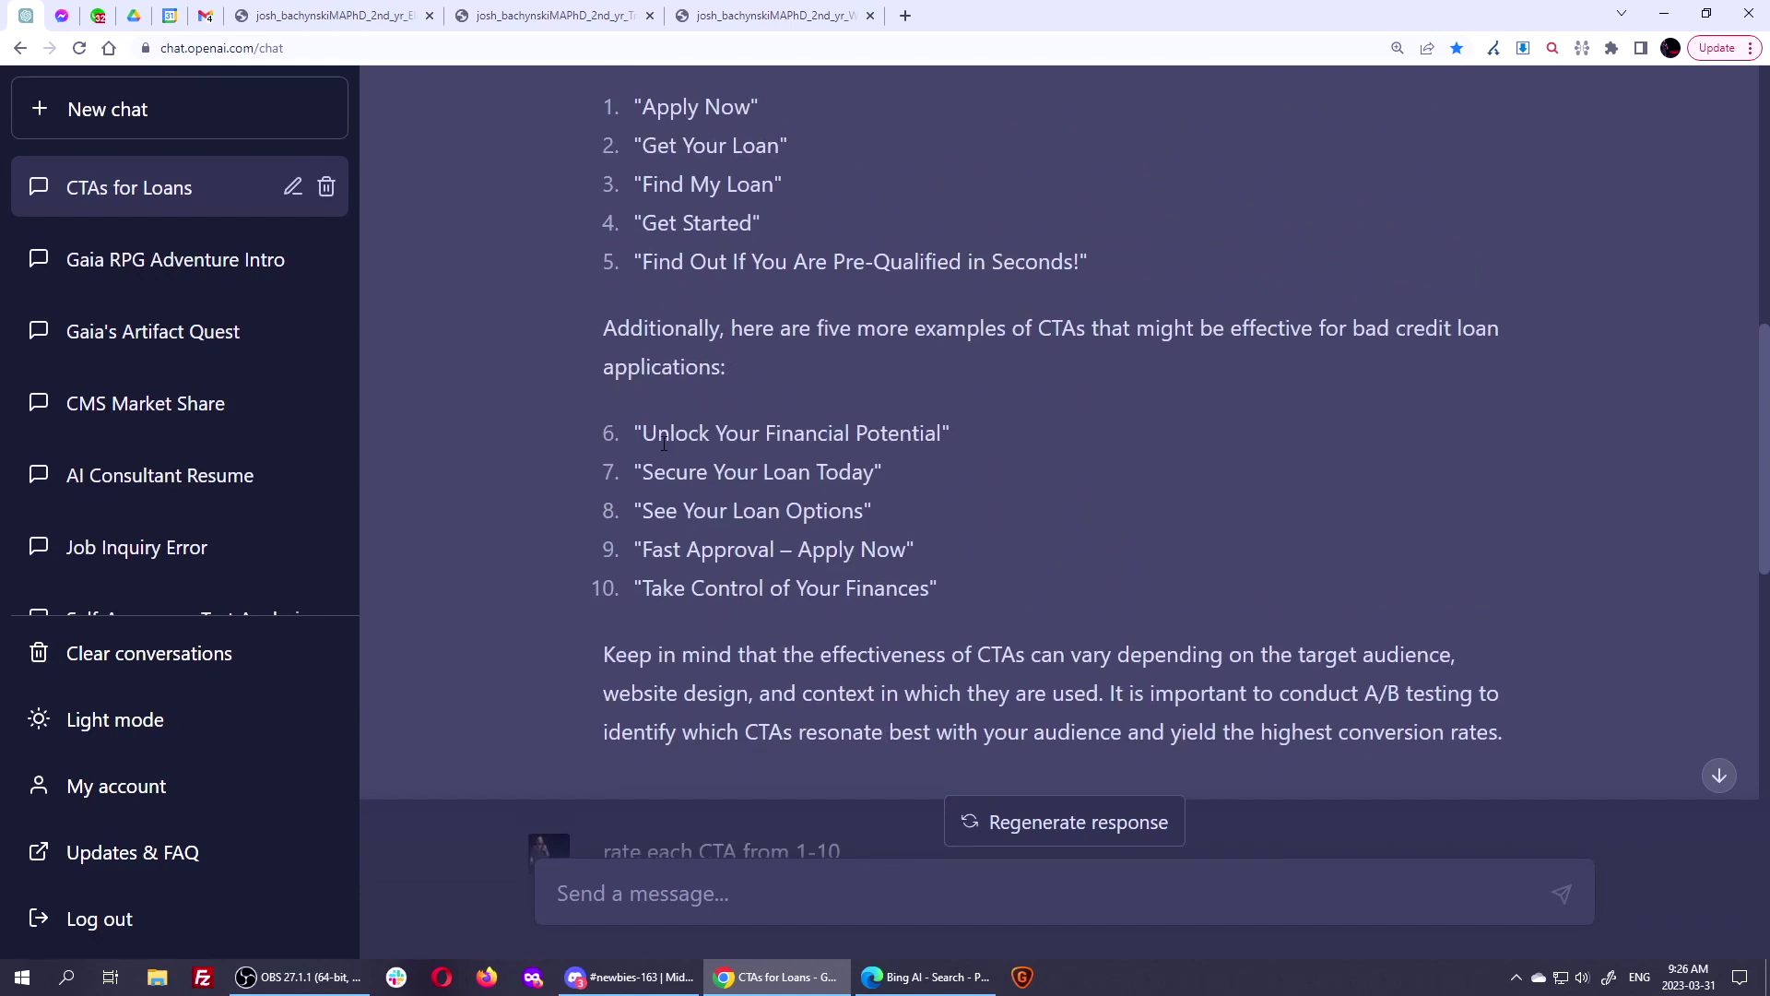
{"action": "left_click_drag", "start_coordinate": [635, 434], "coordinate": [1008, 585]}
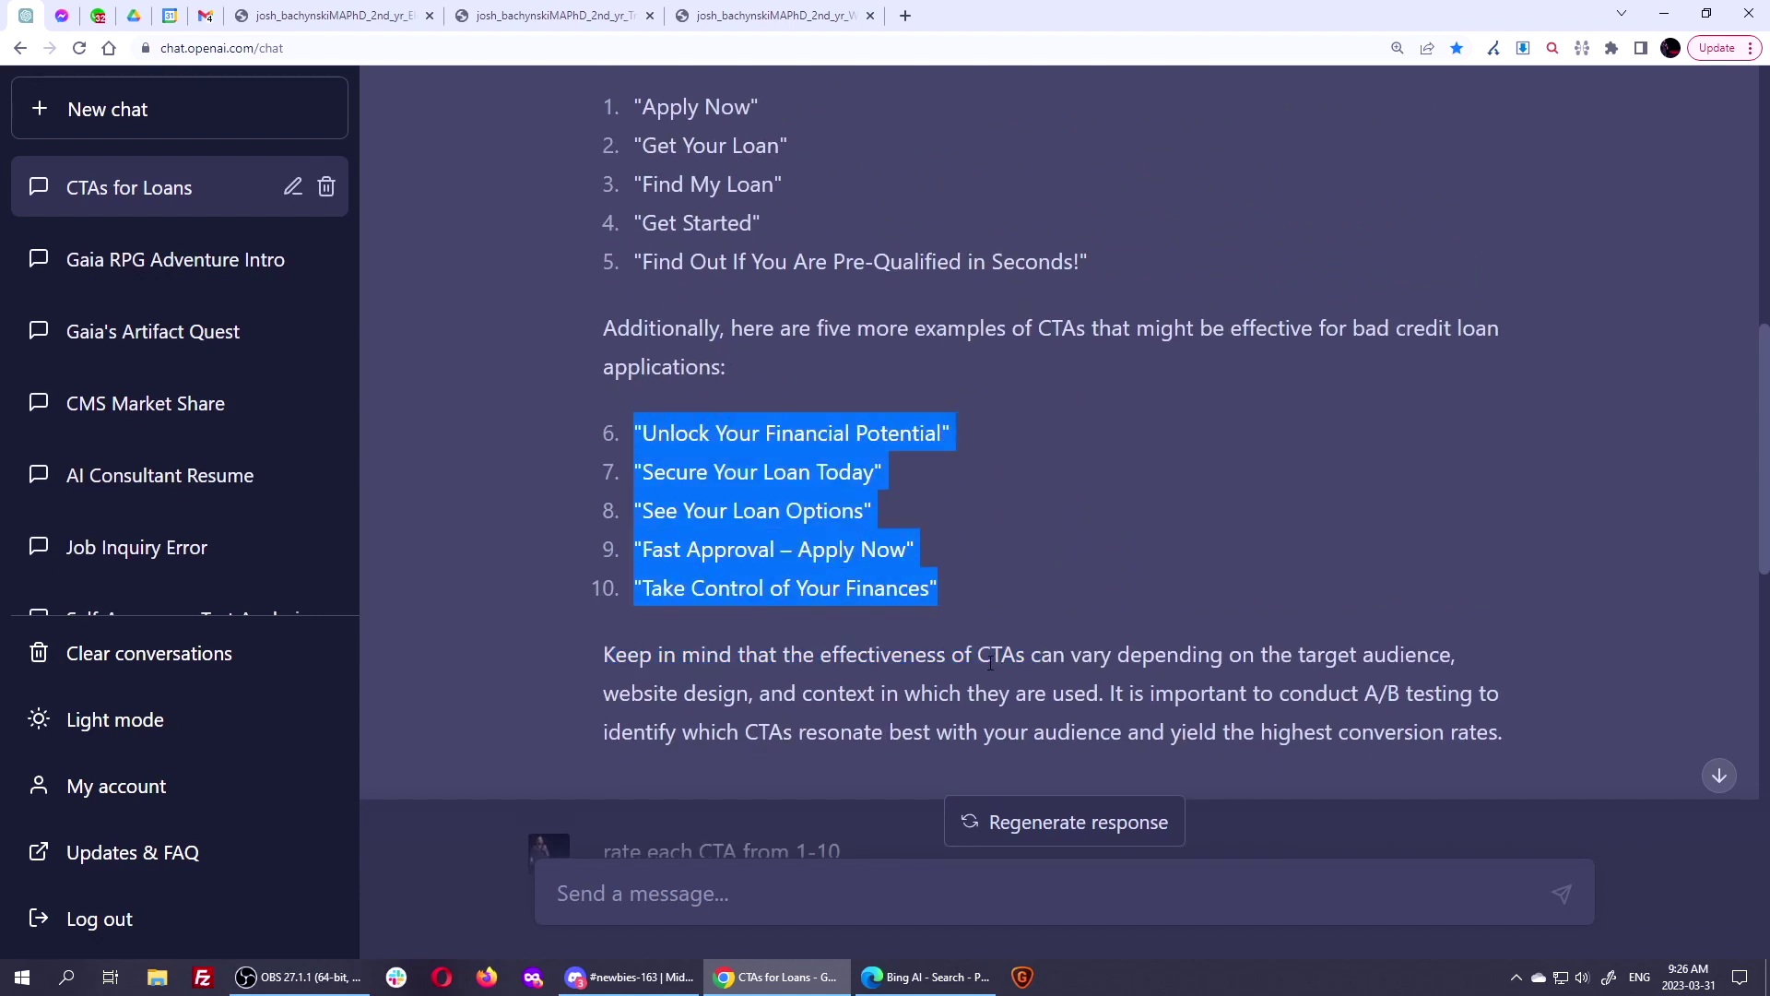
{"action": "double_click", "coordinate": [1021, 654]}
{"action": "double_click", "coordinate": [1348, 654]}
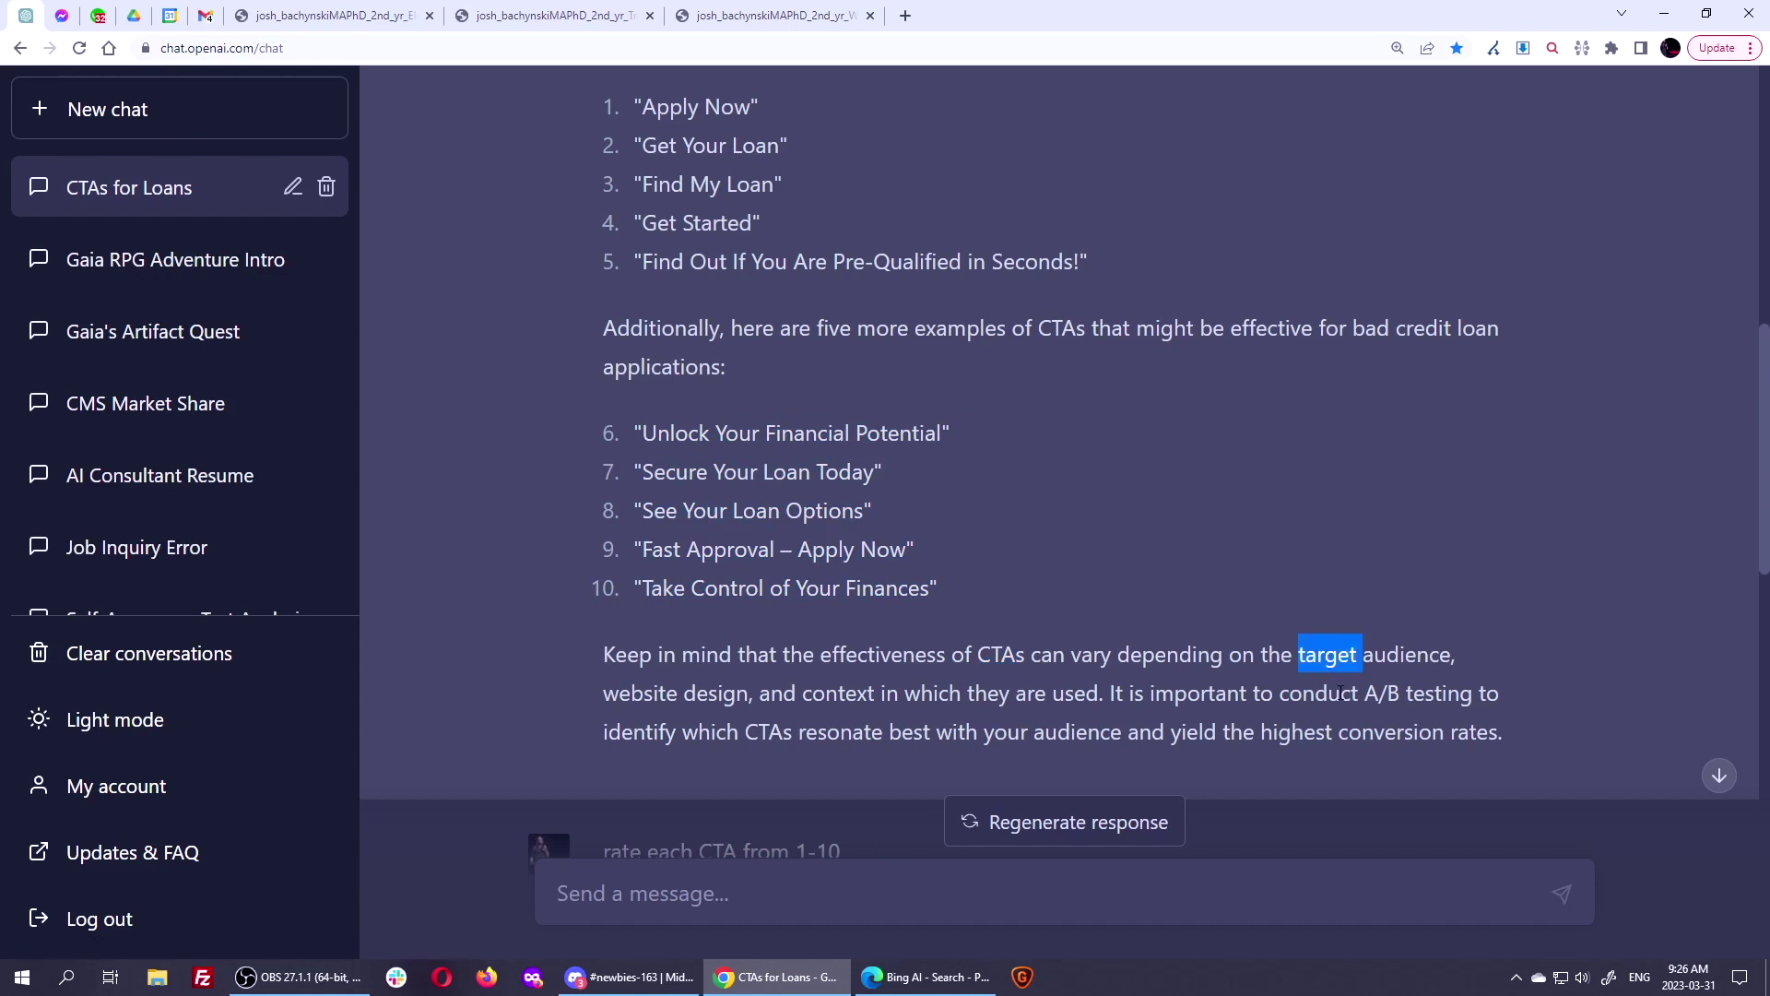
{"action": "left_click_drag", "start_coordinate": [1365, 692], "coordinate": [1478, 698]}
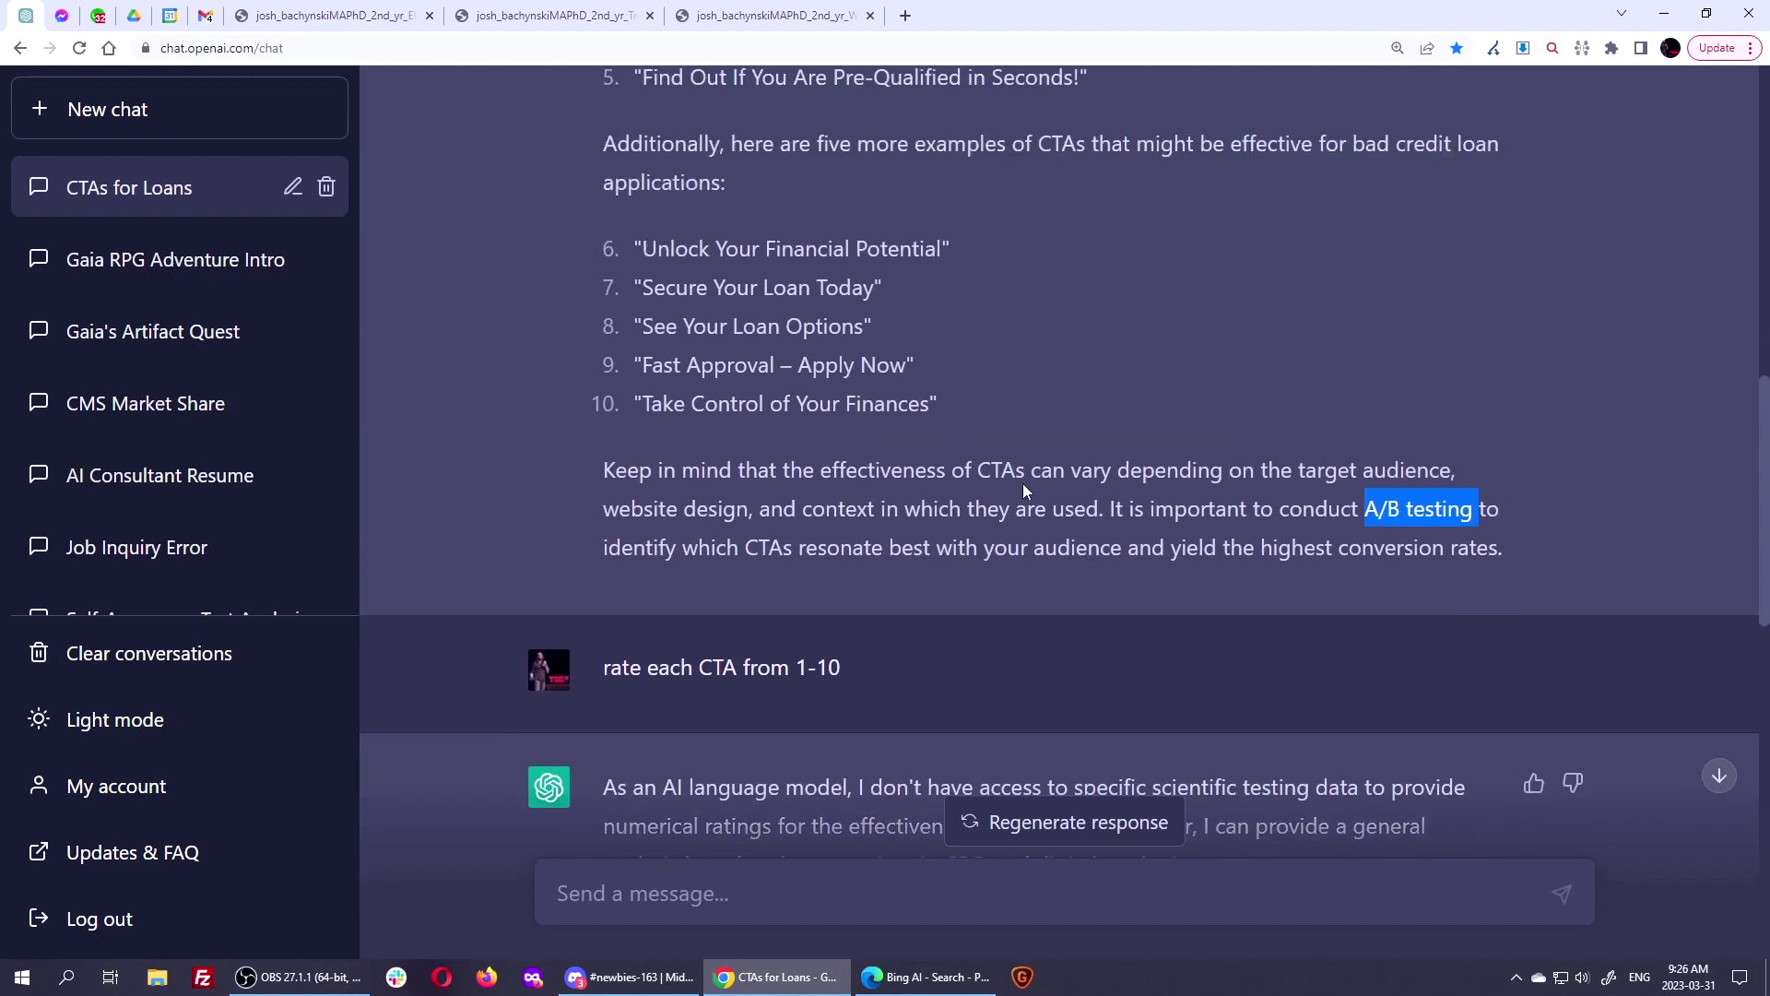
Select the follow-up request asking ChatGPT to rate each CTA.
{"action": "triple_click", "coordinate": [719, 666]}
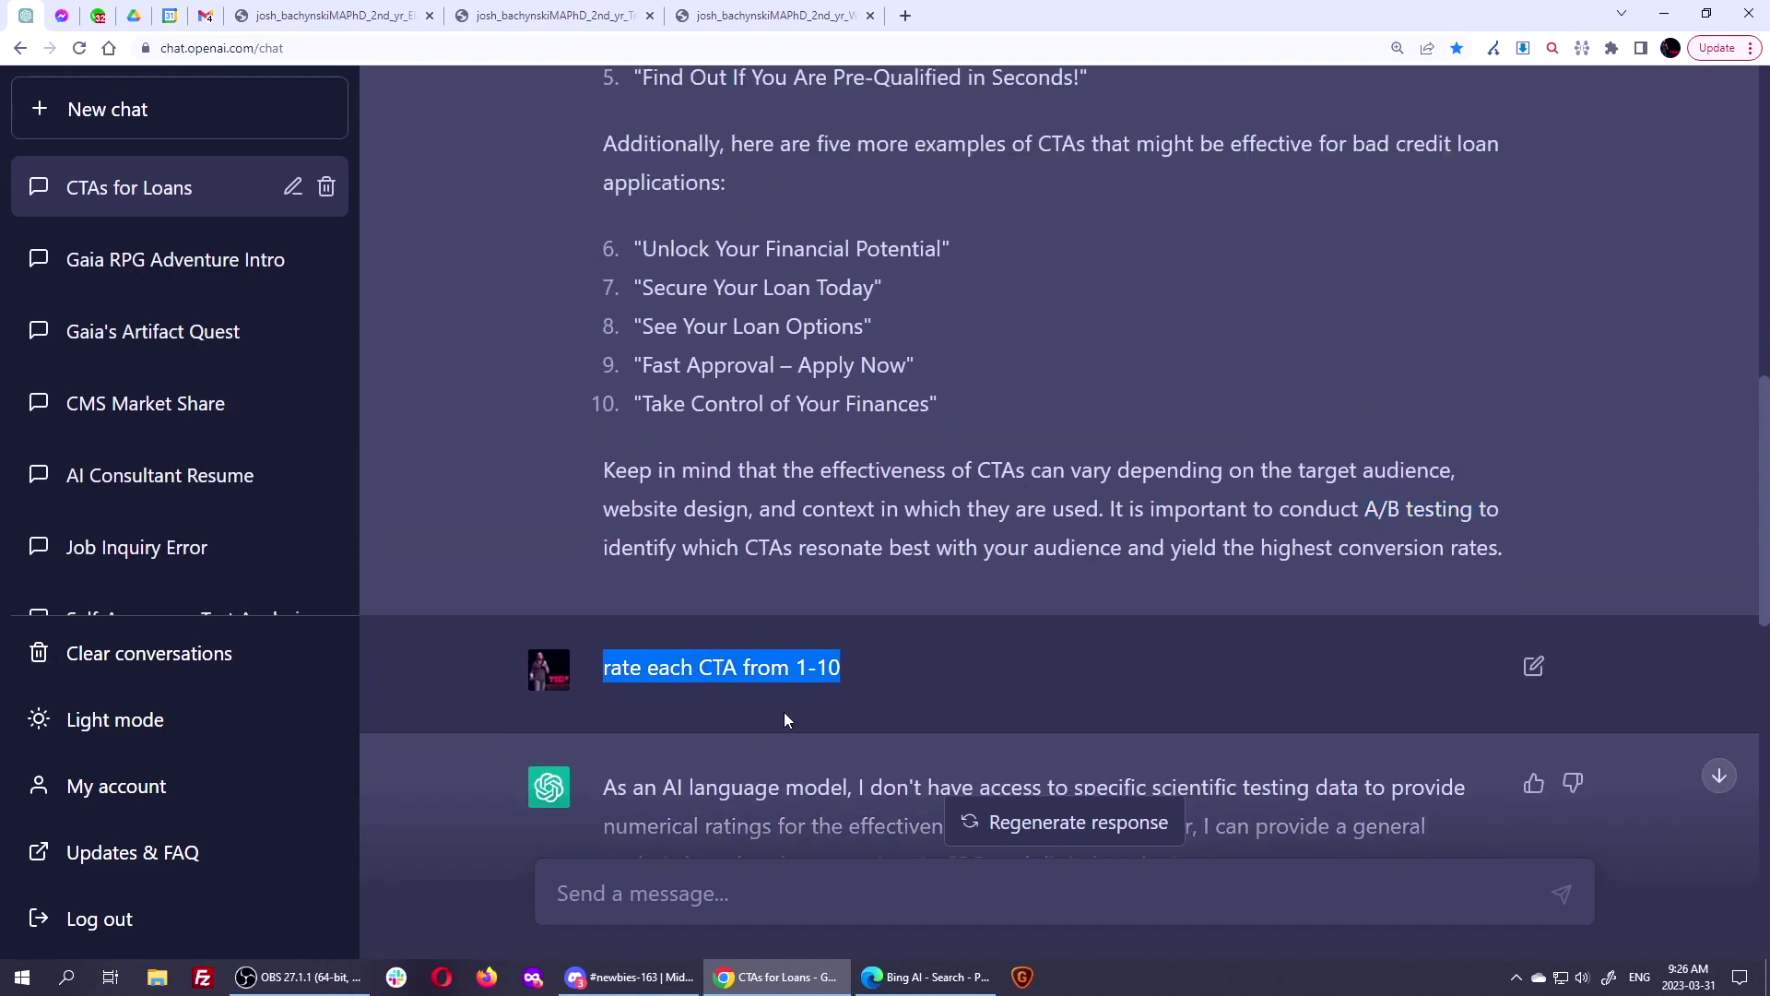
{"action": "scroll", "coordinate": [783, 720], "scroll_direction": "down", "scroll_amount": 5}
{"action": "left_click_drag", "start_coordinate": [910, 326], "coordinate": [1381, 326]}
{"action": "left_click", "coordinate": [1139, 364]}
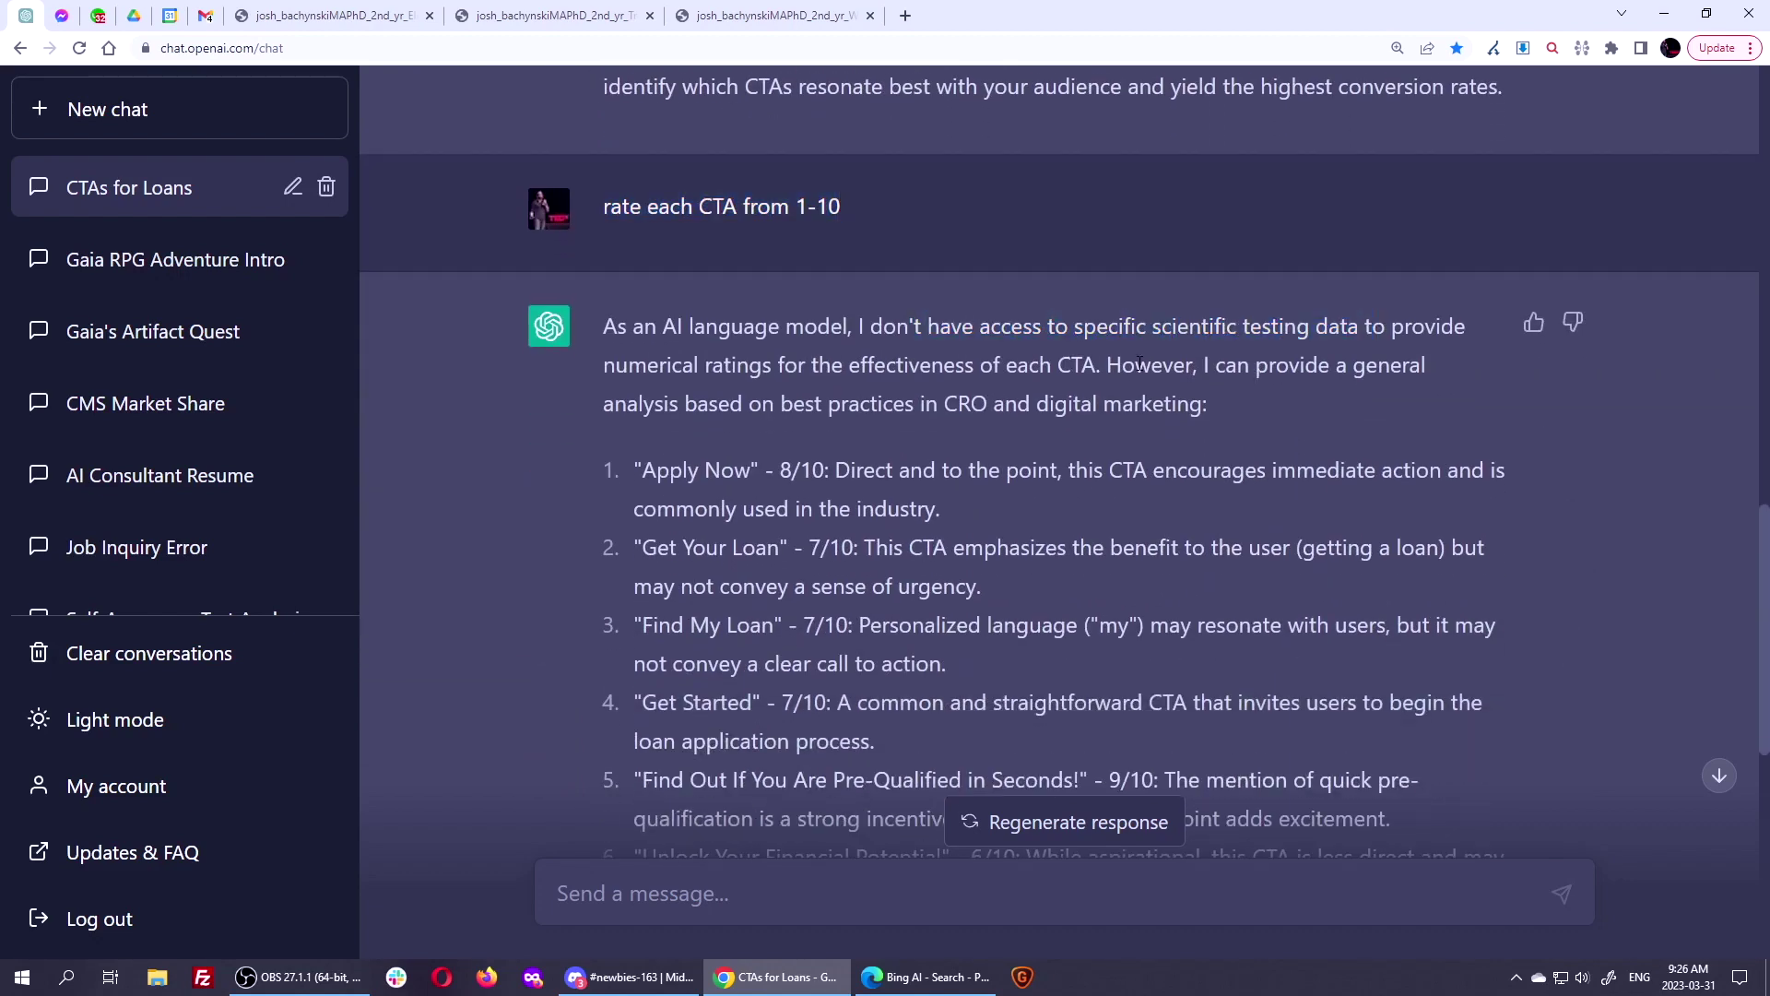
Highlight the reply's offer of a best-practice analysis based on CRO and digital marketing.
{"action": "left_click_drag", "start_coordinate": [1107, 364], "coordinate": [1251, 412]}
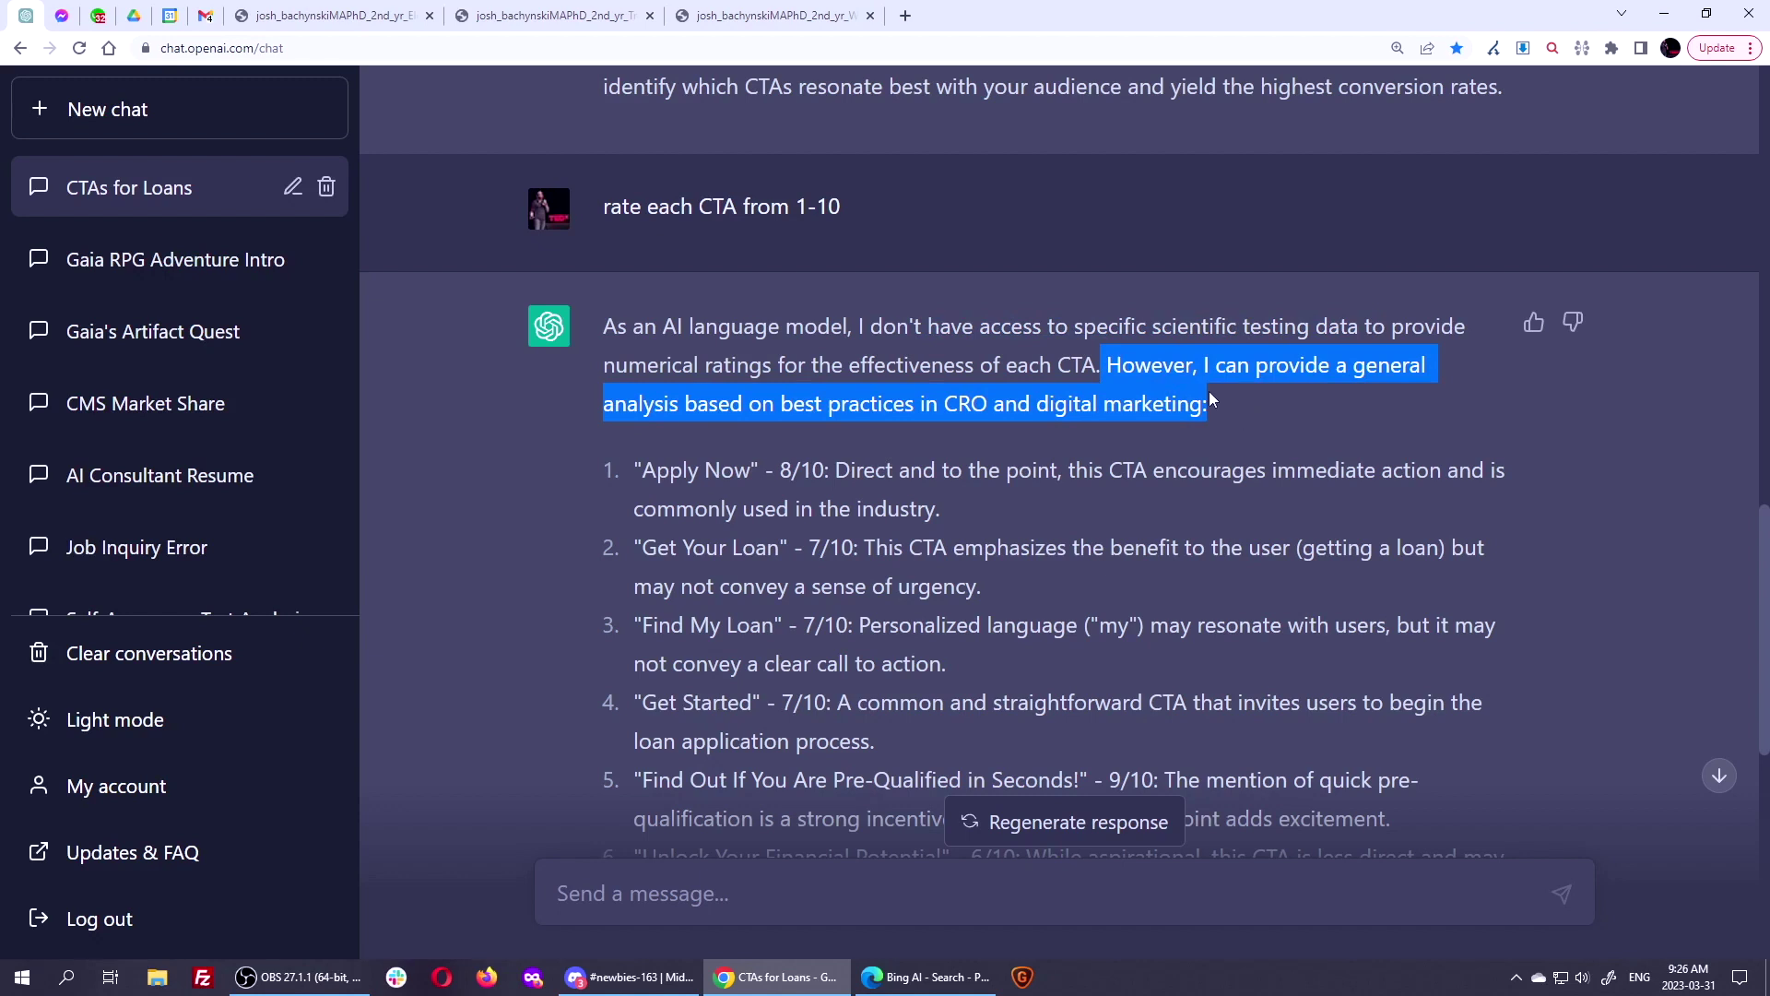
{"action": "left_click", "coordinate": [1209, 401]}
{"action": "left_click_drag", "start_coordinate": [1107, 364], "coordinate": [1247, 410]}
{"action": "left_click", "coordinate": [799, 404]}
{"action": "left_click_drag", "start_coordinate": [785, 406], "coordinate": [1238, 399]}
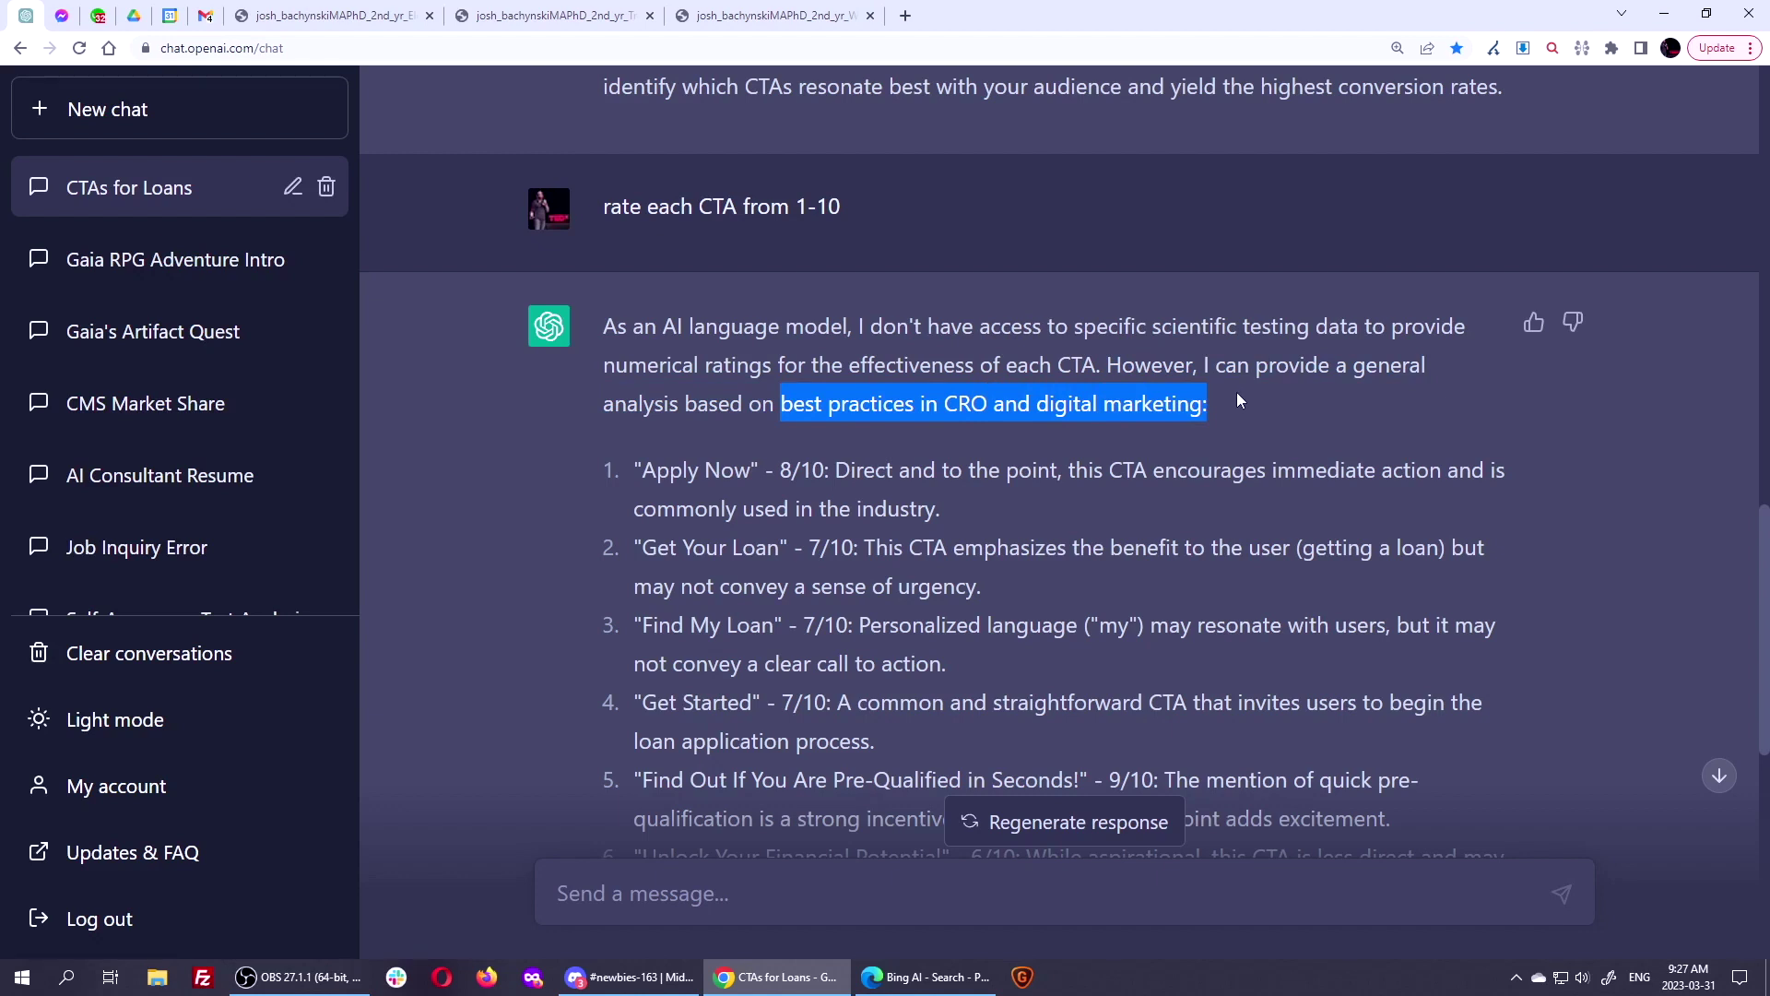
Highlight the Apply Now rating line and the reasoning behind its 8/10.
{"action": "scroll", "coordinate": [1236, 391], "scroll_direction": "down", "scroll_amount": 3}
{"action": "left_click", "coordinate": [682, 187]}
{"action": "double_click", "coordinate": [682, 187]}
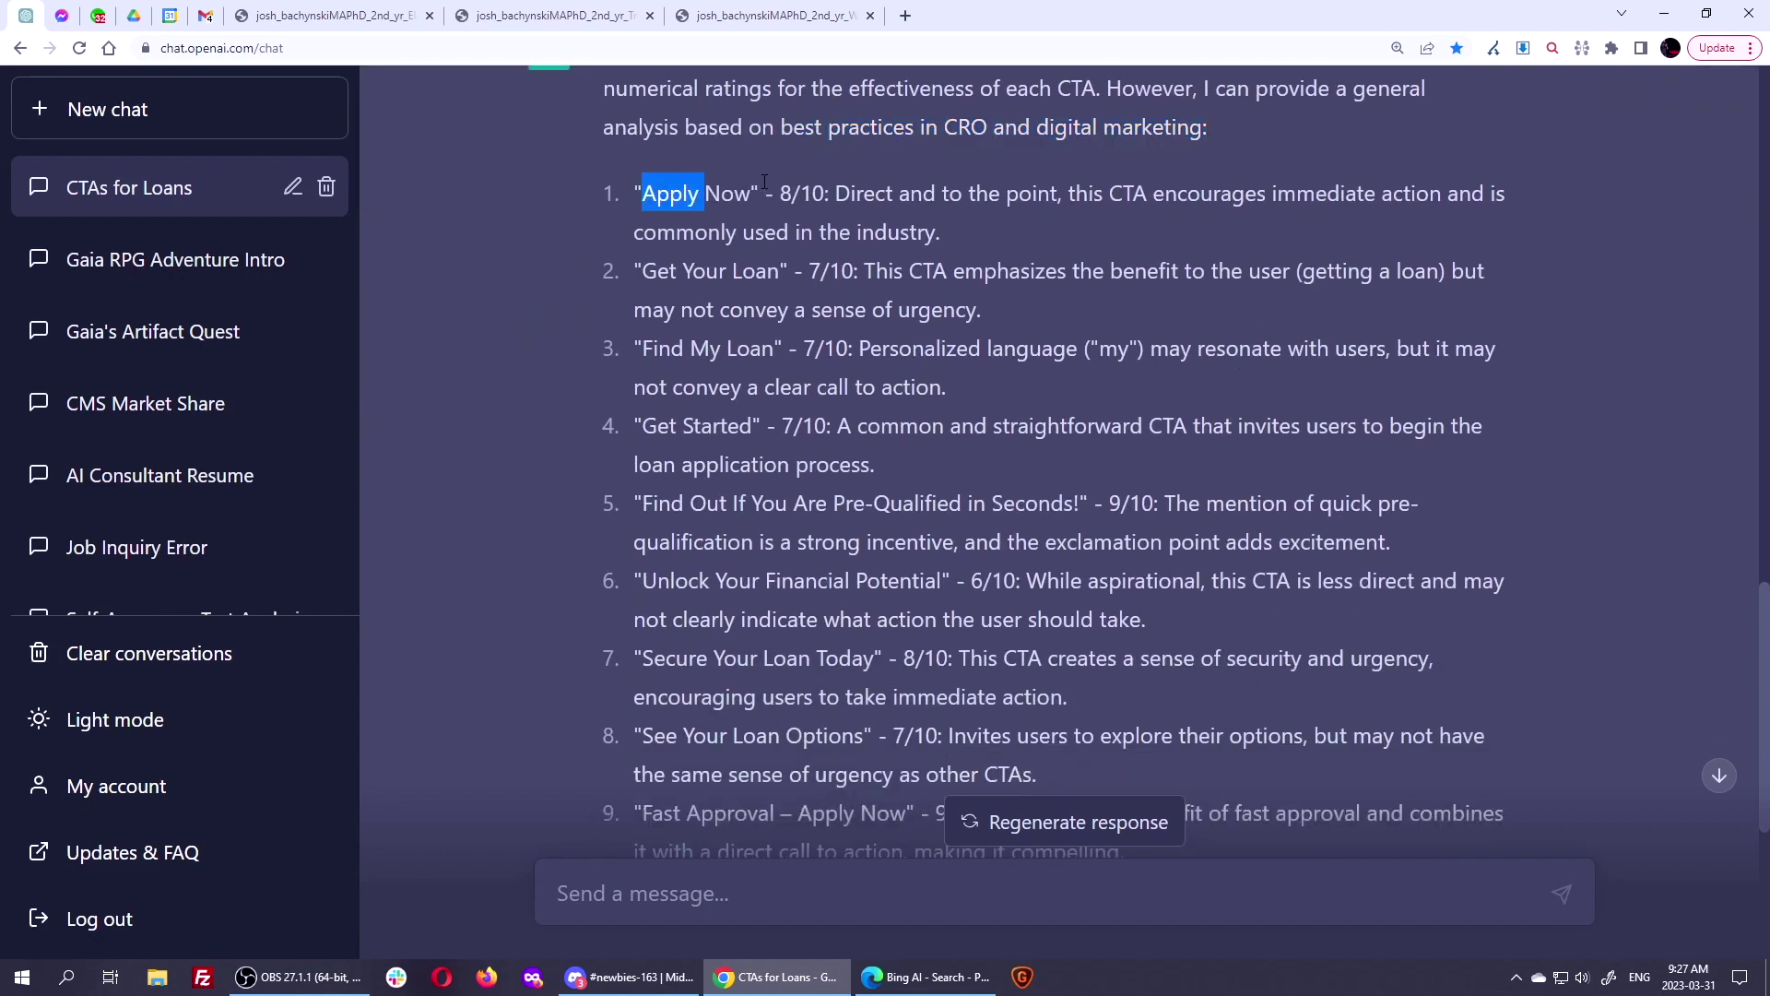
{"action": "triple_click", "coordinate": [776, 192]}
{"action": "left_click", "coordinate": [837, 189]}
{"action": "left_click_drag", "start_coordinate": [836, 189], "coordinate": [976, 240]}
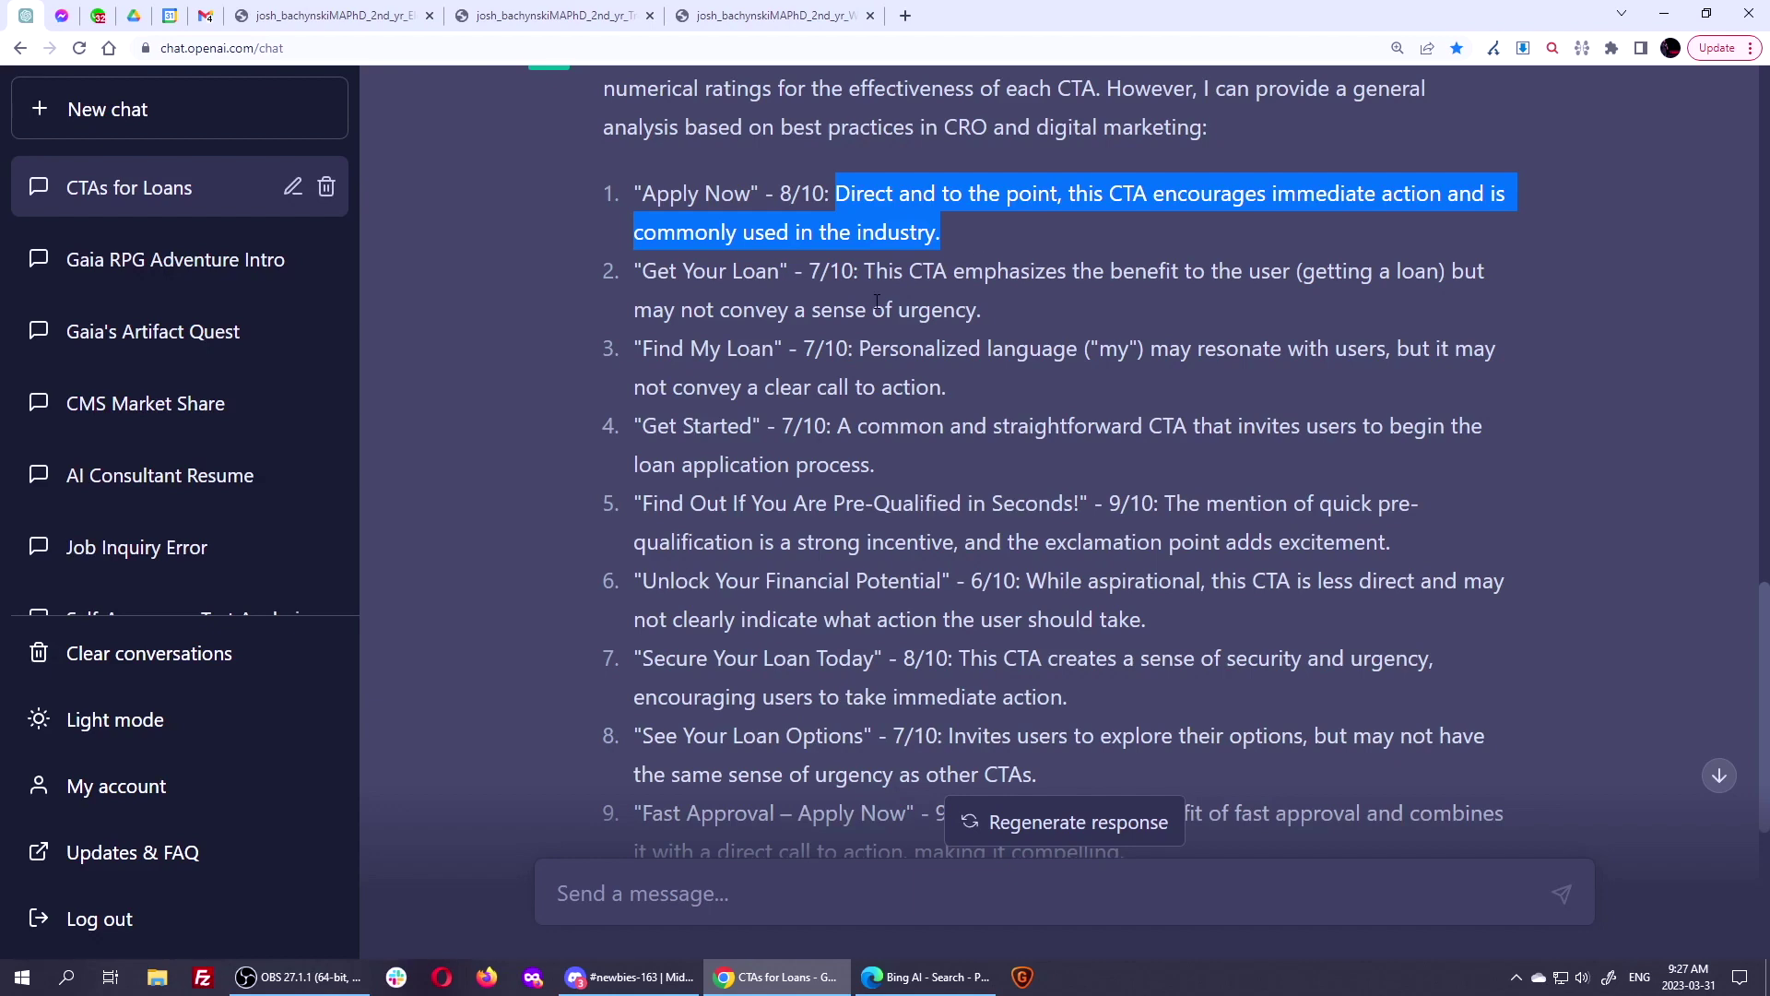
Highlight Get Your Loan's 7/10 explanation and item 2's lack of urgency.
{"action": "left_click_drag", "start_coordinate": [645, 271], "coordinate": [1049, 325]}
{"action": "left_click", "coordinate": [848, 275]}
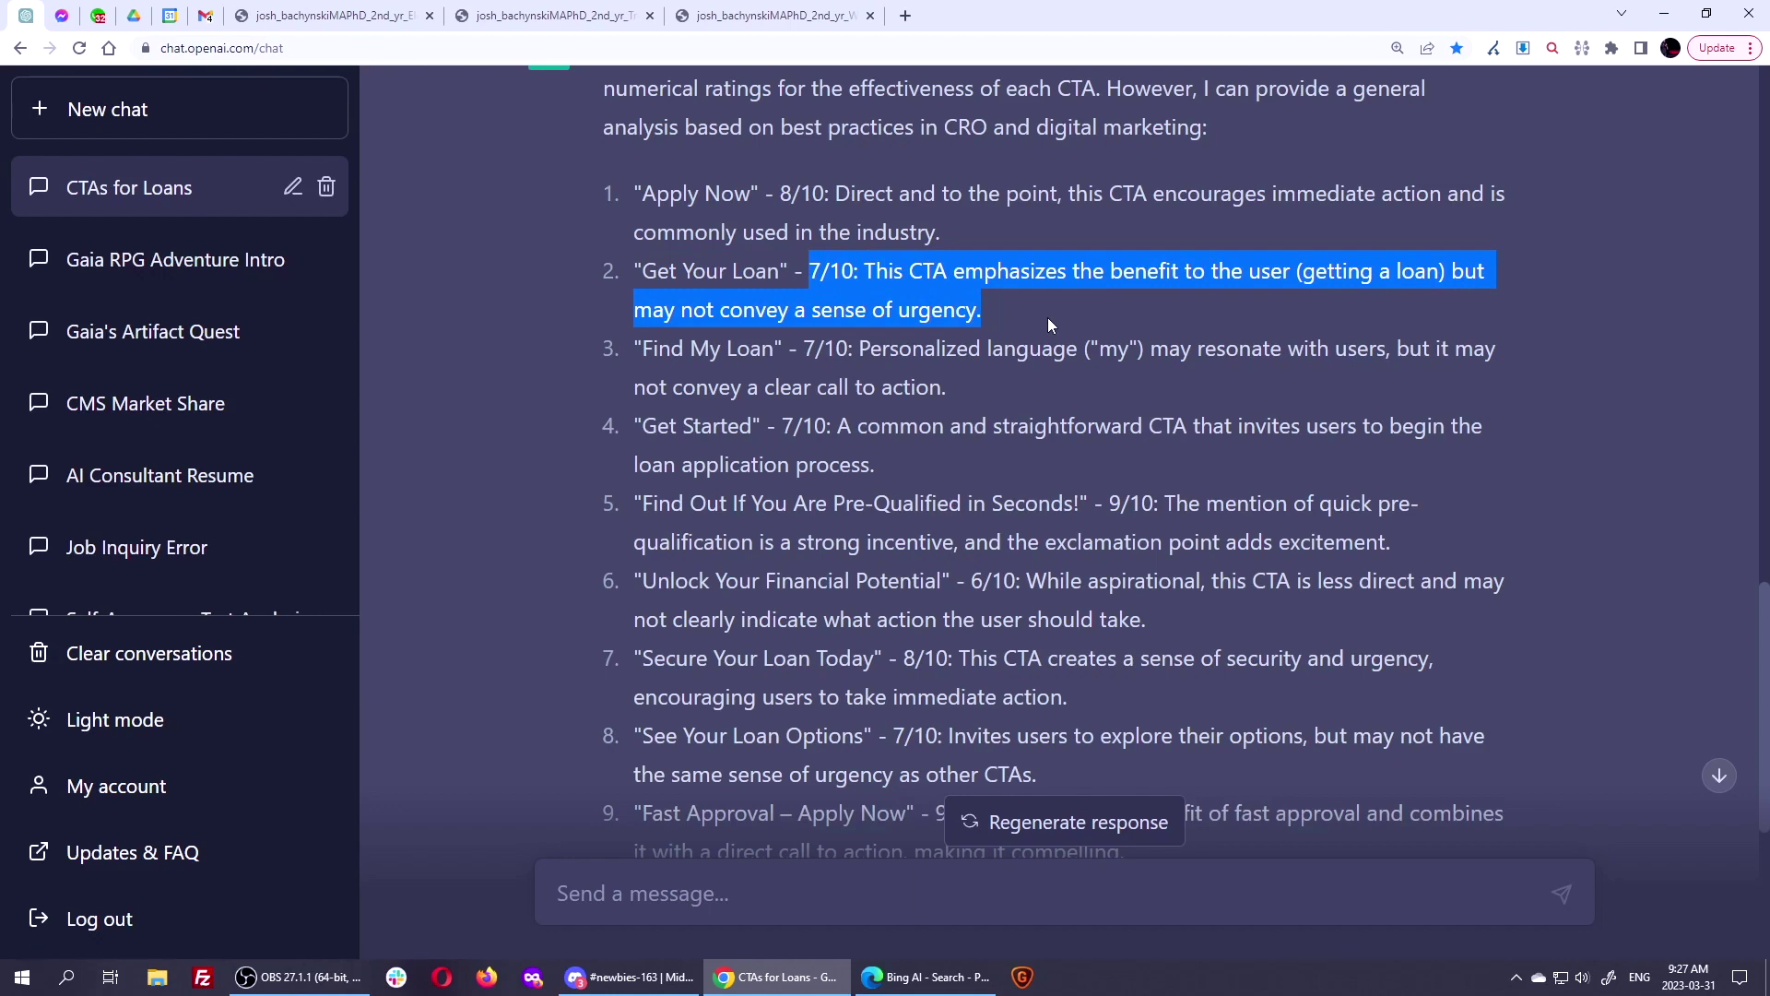
{"action": "left_click", "coordinate": [937, 301]}
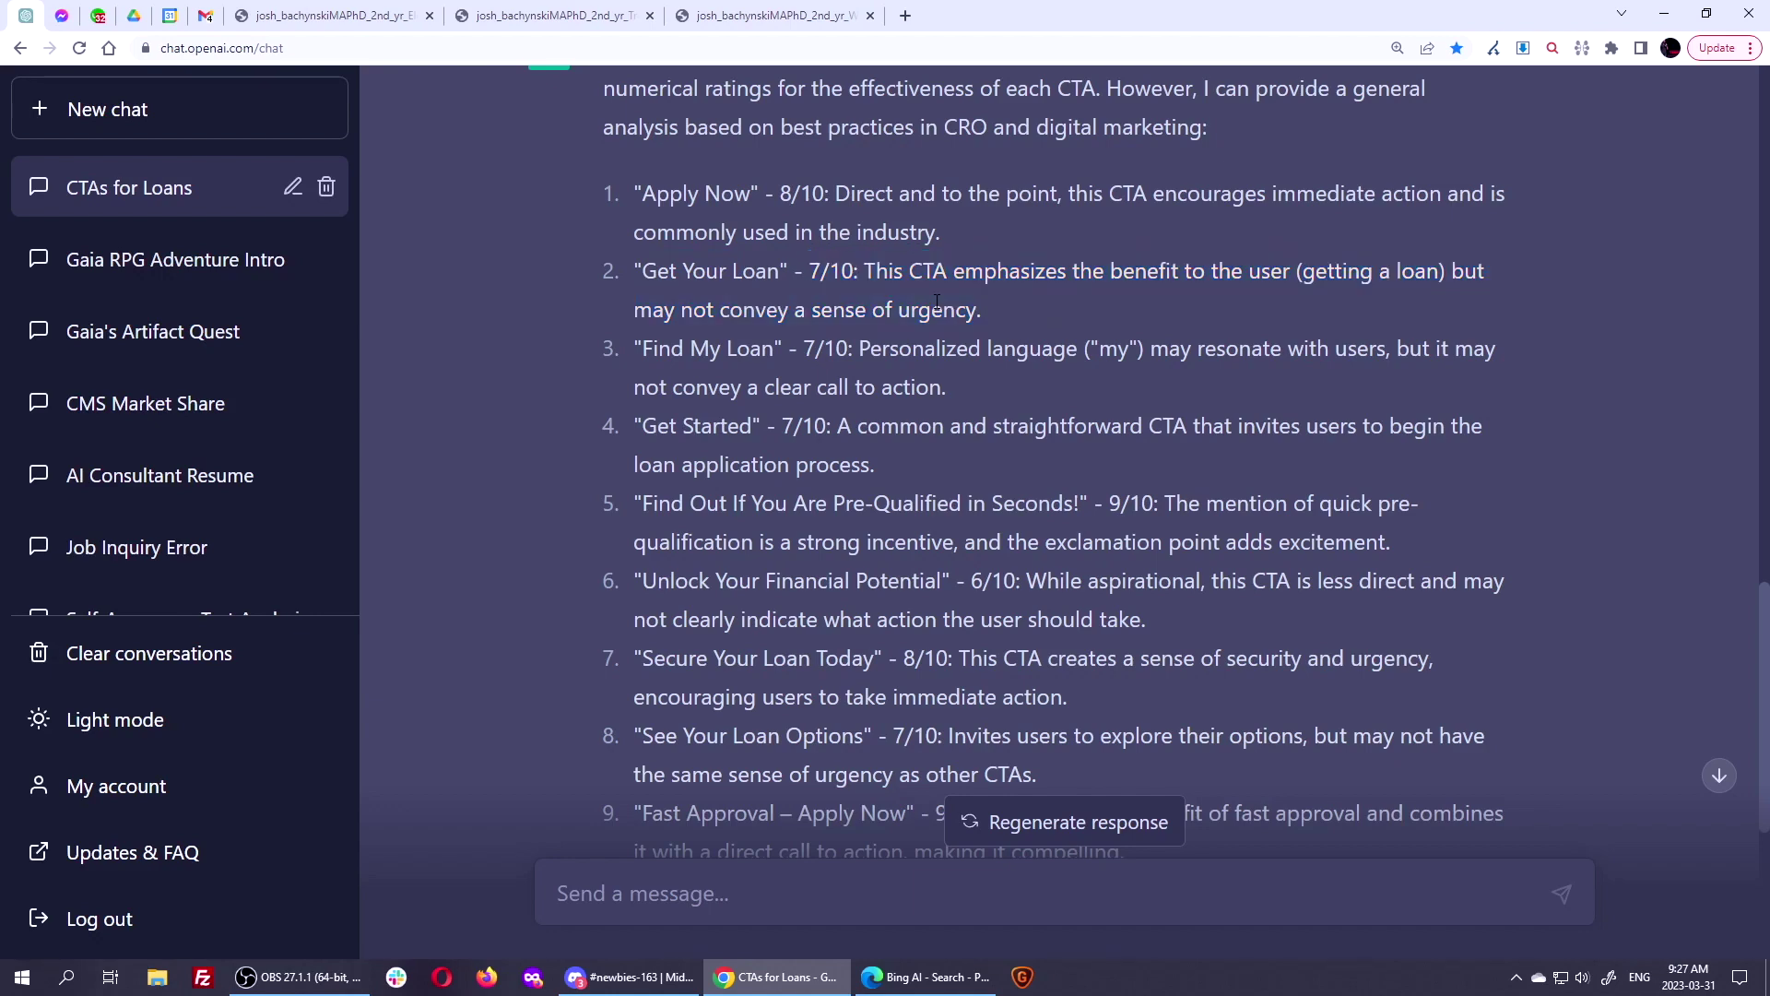
{"action": "left_click_drag", "start_coordinate": [682, 312], "coordinate": [1026, 312]}
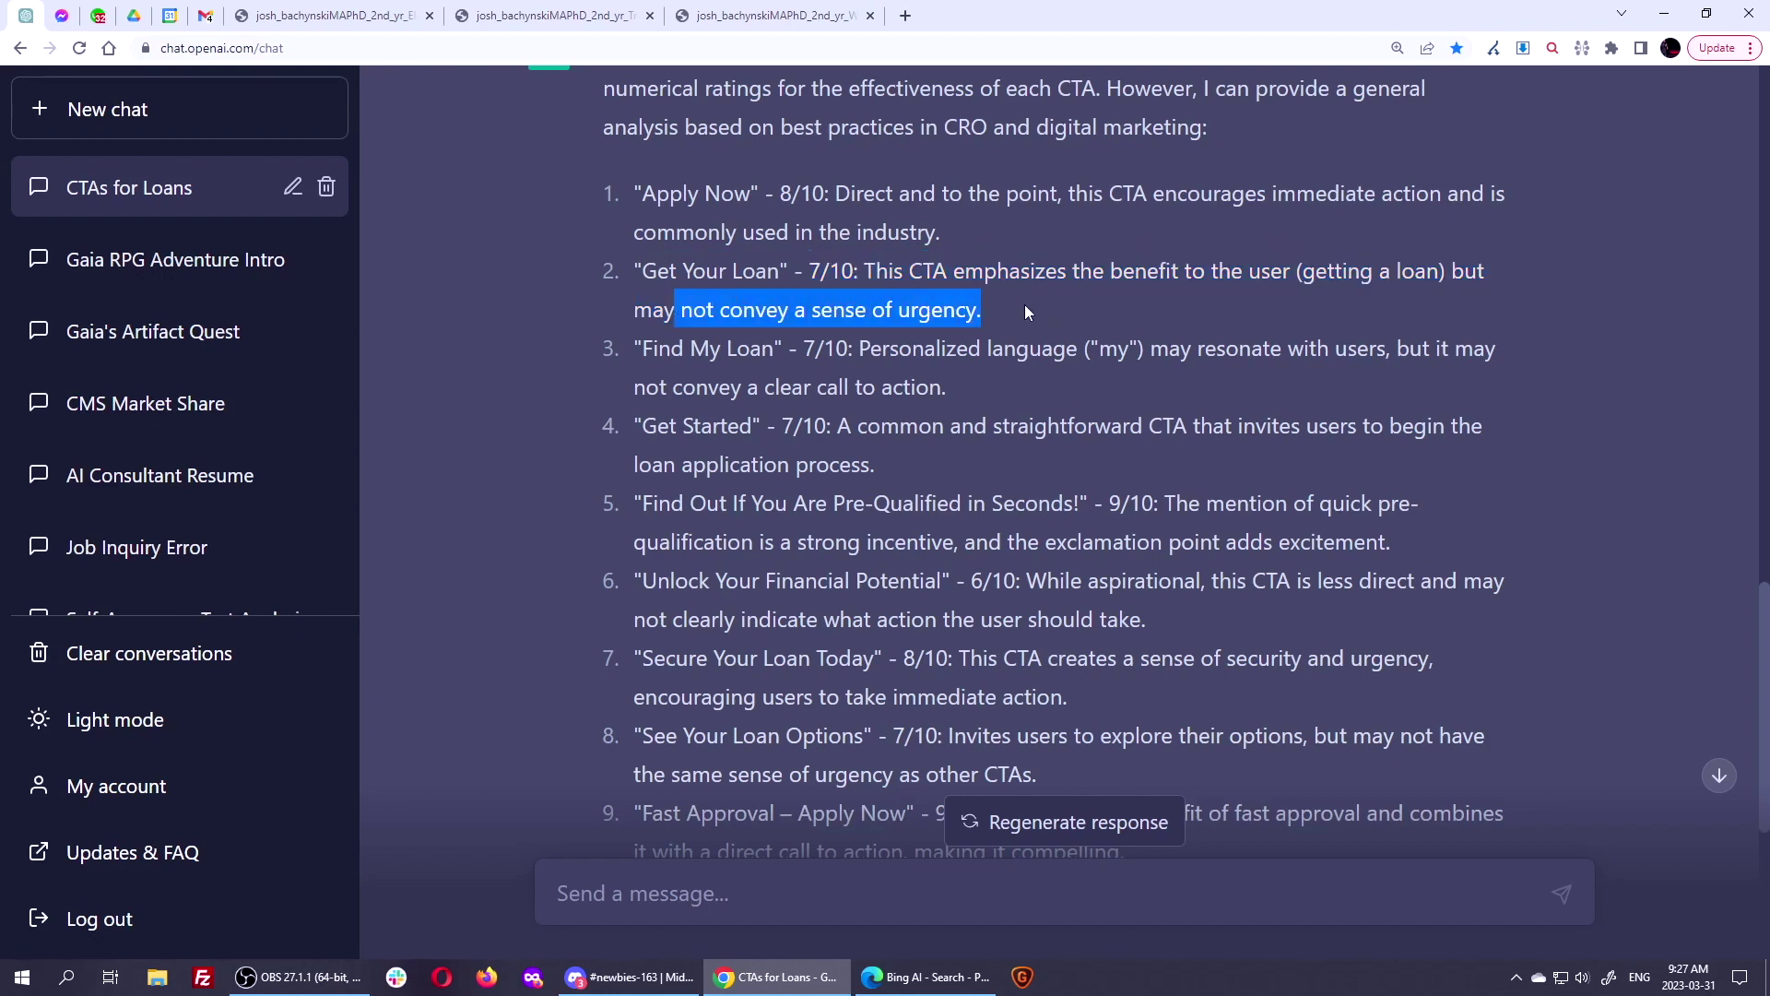
{"action": "left_click", "coordinate": [1025, 304]}
Highlight Find My Loan, the Get Started explanation, then the first four rated CTAs.
{"action": "left_click_drag", "start_coordinate": [642, 349], "coordinate": [993, 379]}
{"action": "left_click", "coordinate": [865, 362]}
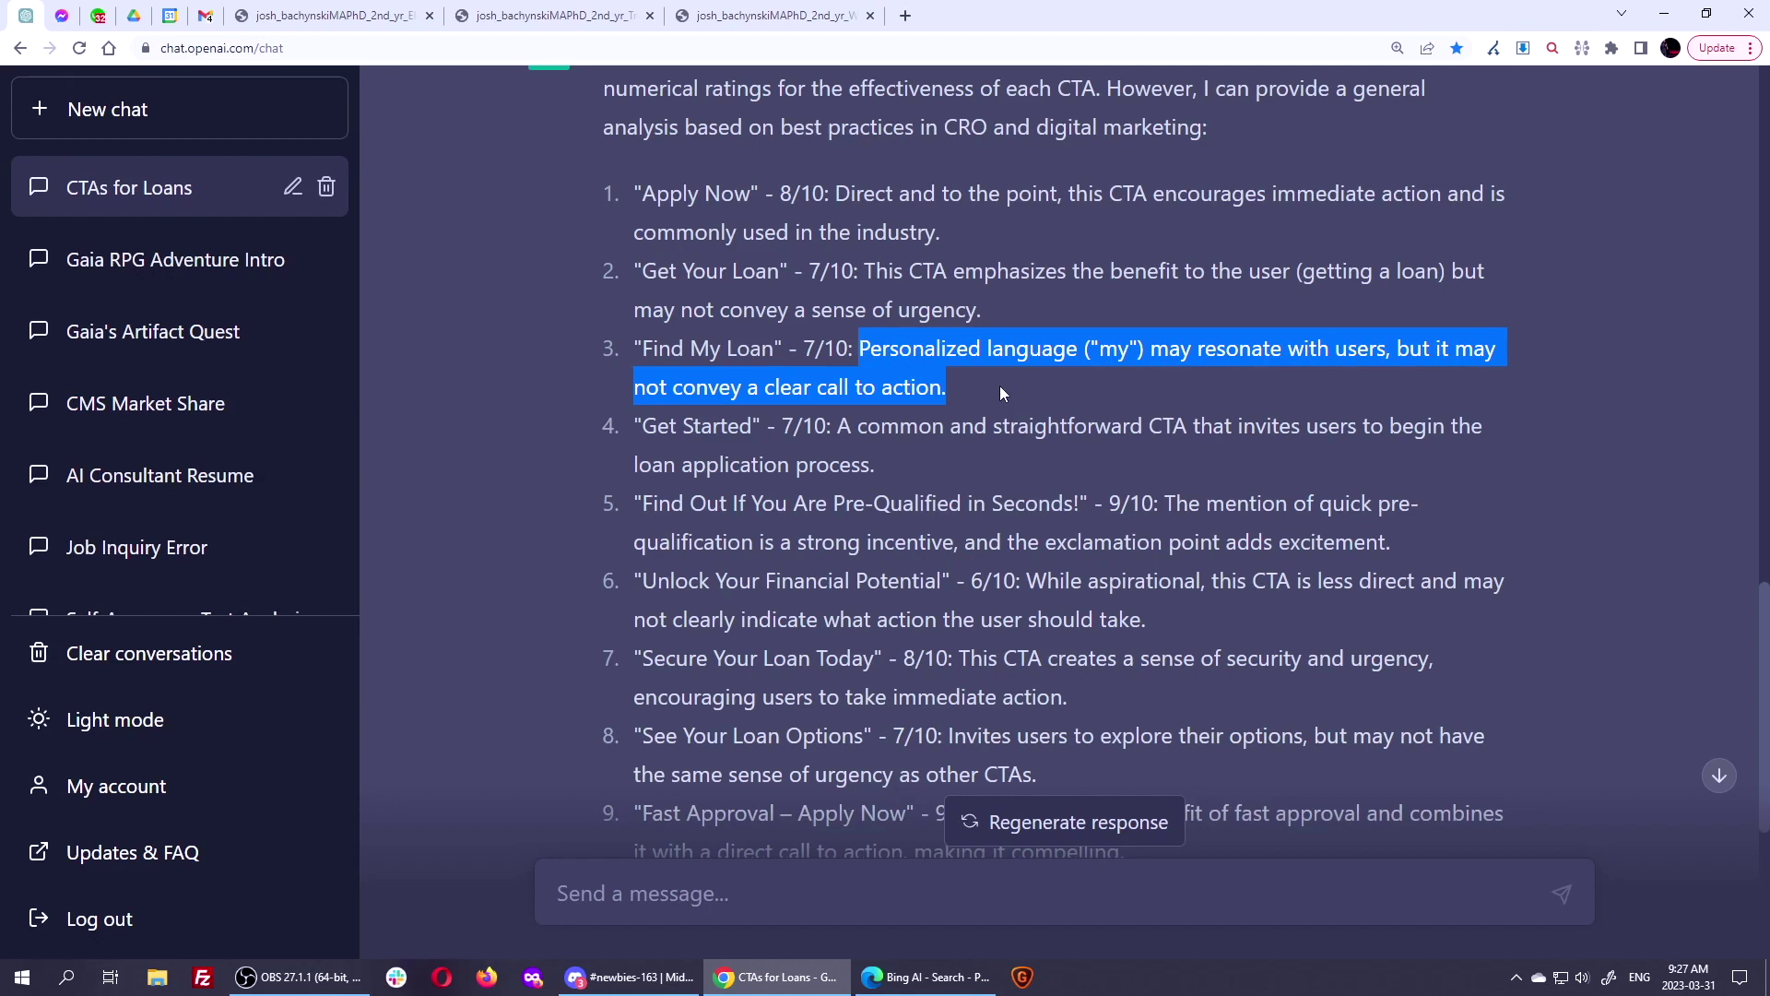
{"action": "left_click", "coordinate": [841, 385]}
{"action": "double_click", "coordinate": [662, 426]}
{"action": "left_click_drag", "start_coordinate": [833, 425], "coordinate": [933, 468]}
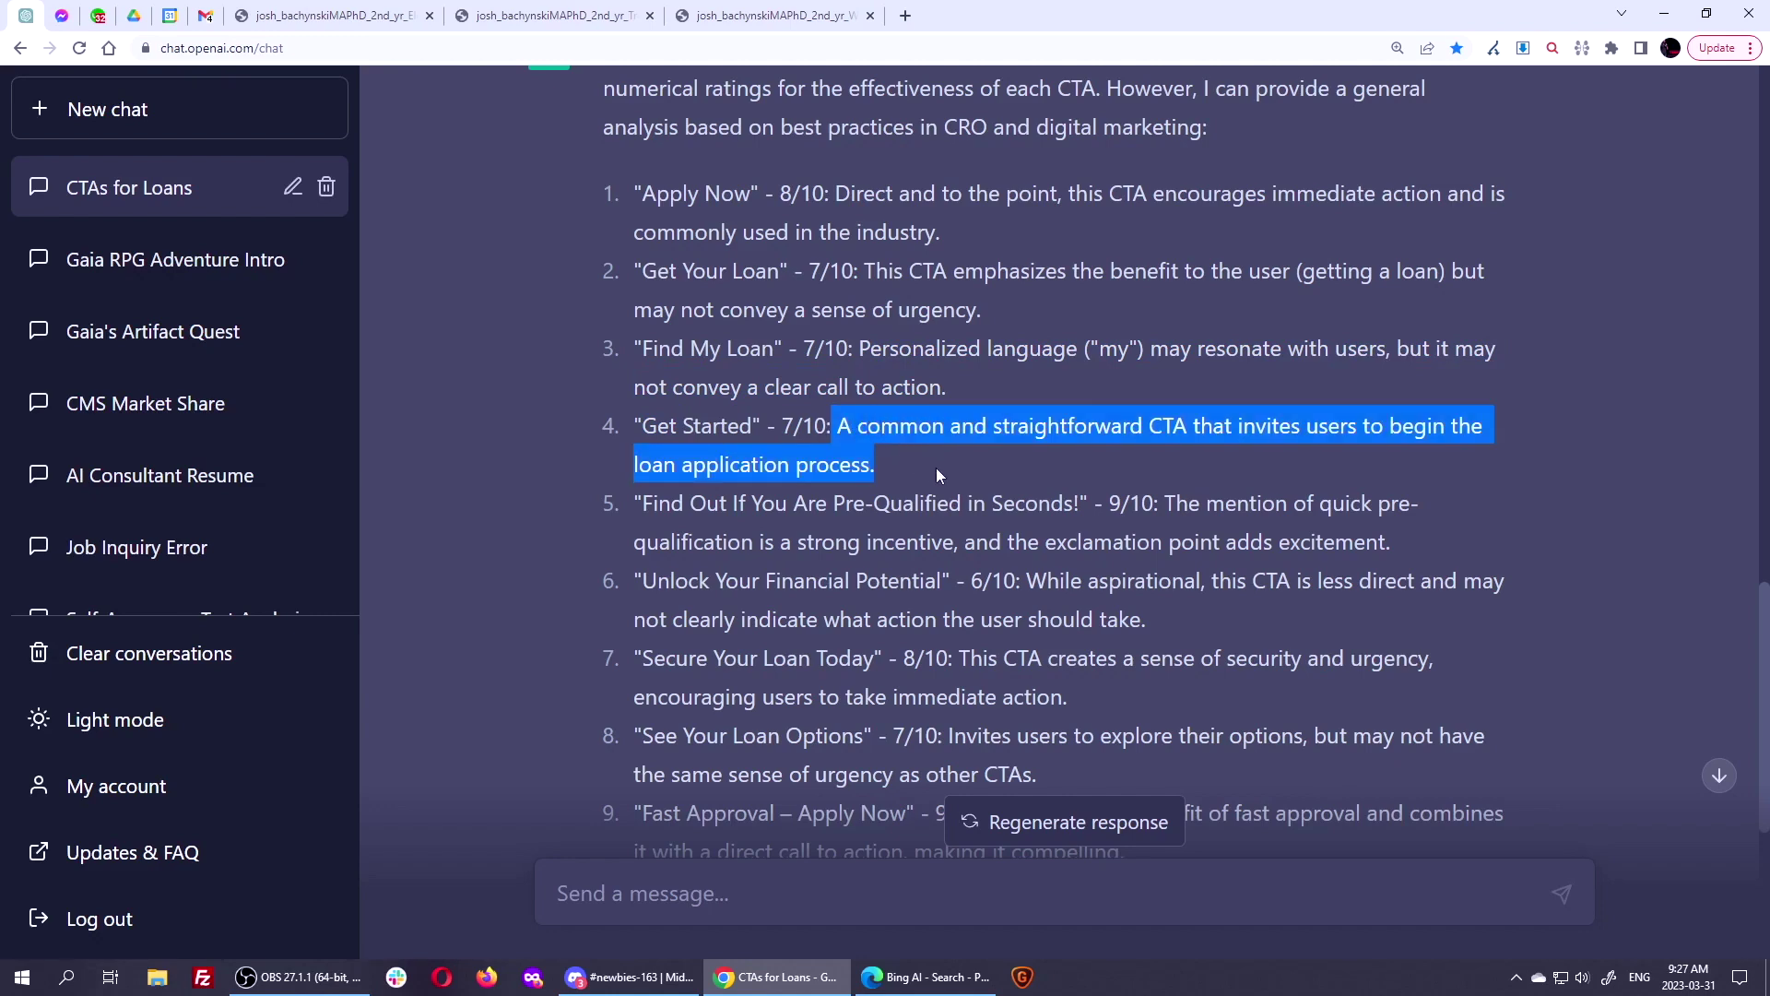
{"action": "left_click", "coordinate": [819, 442]}
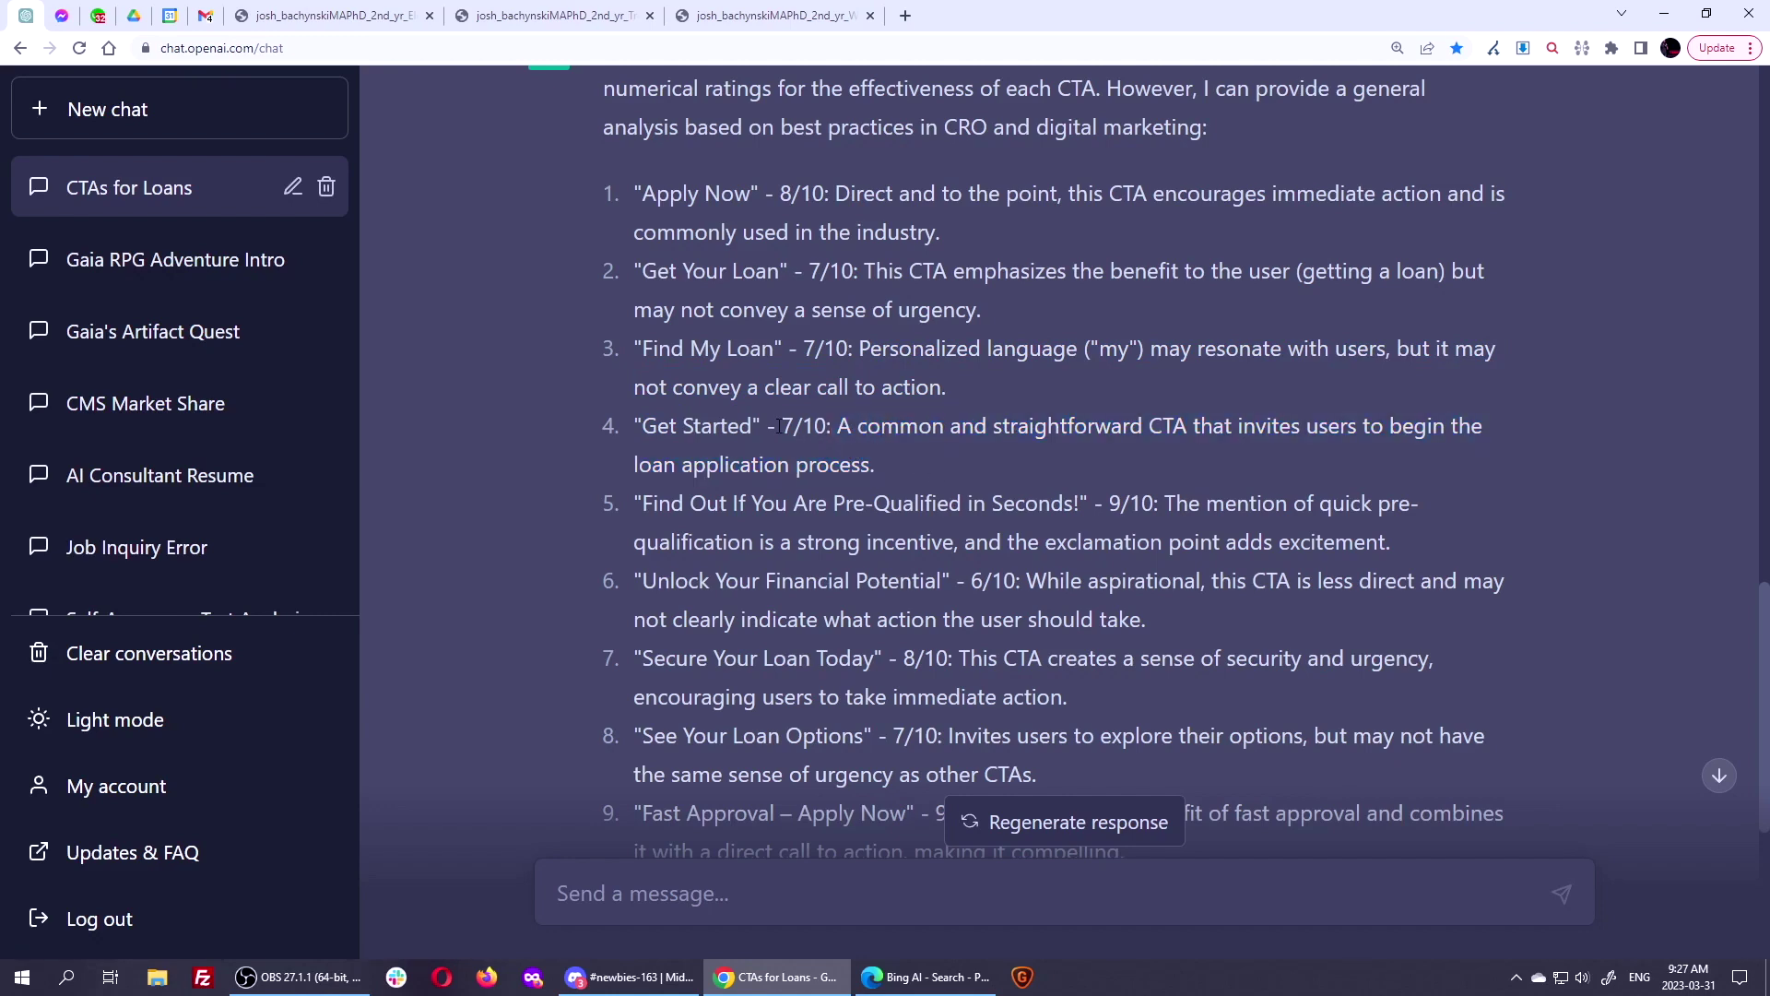
{"action": "left_click_drag", "start_coordinate": [780, 426], "coordinate": [607, 196]}
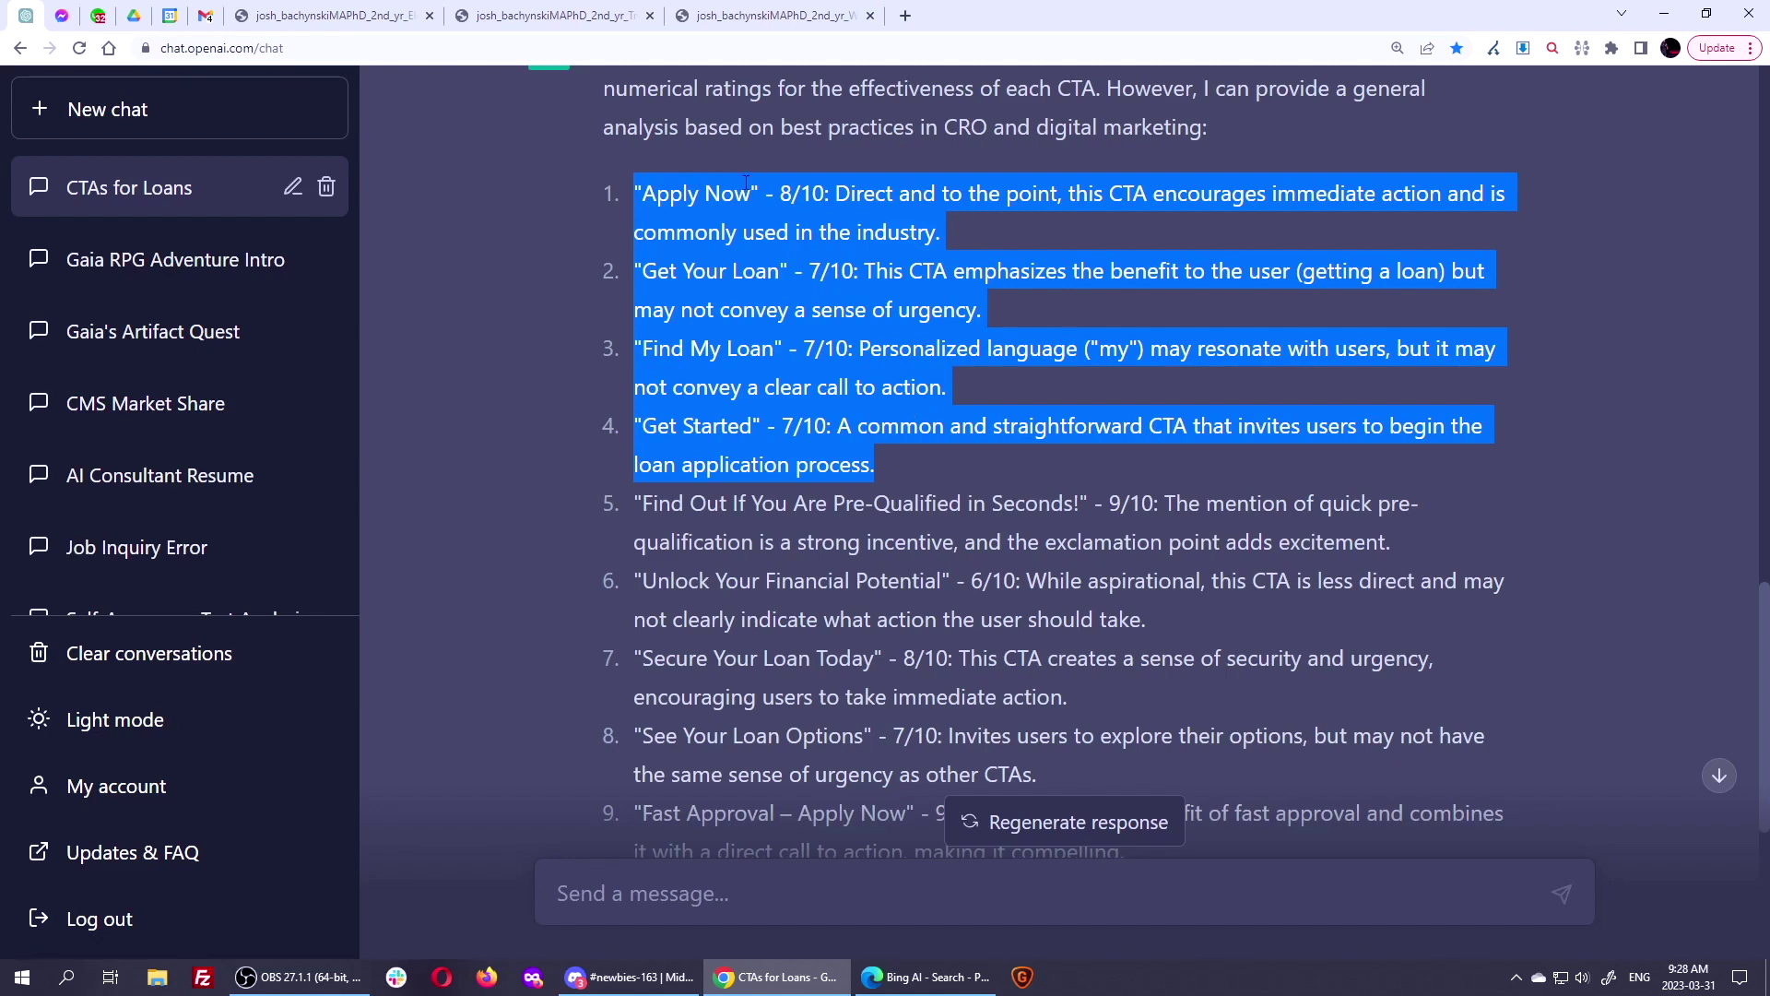
Highlight the CRO best-practices note and item 5's 9/10 reasoning.
{"action": "left_click_drag", "start_coordinate": [749, 126], "coordinate": [1264, 136]}
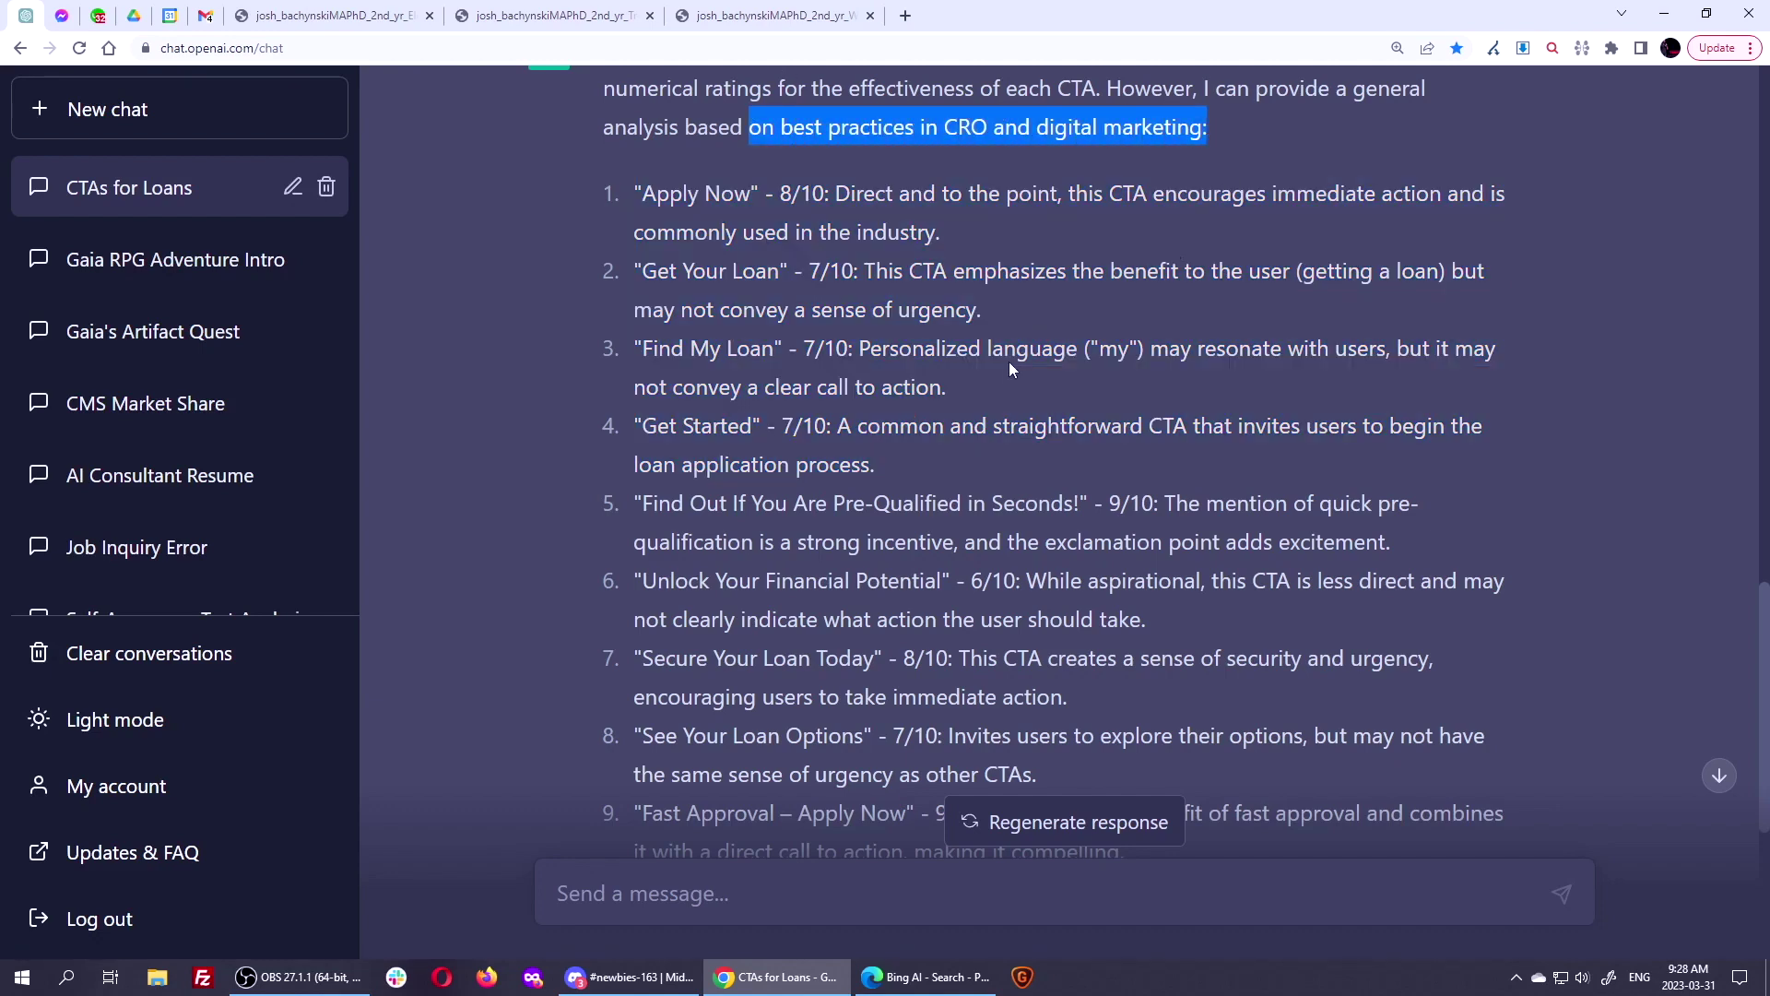
{"action": "scroll", "coordinate": [904, 467], "scroll_direction": "down", "scroll_amount": 1}
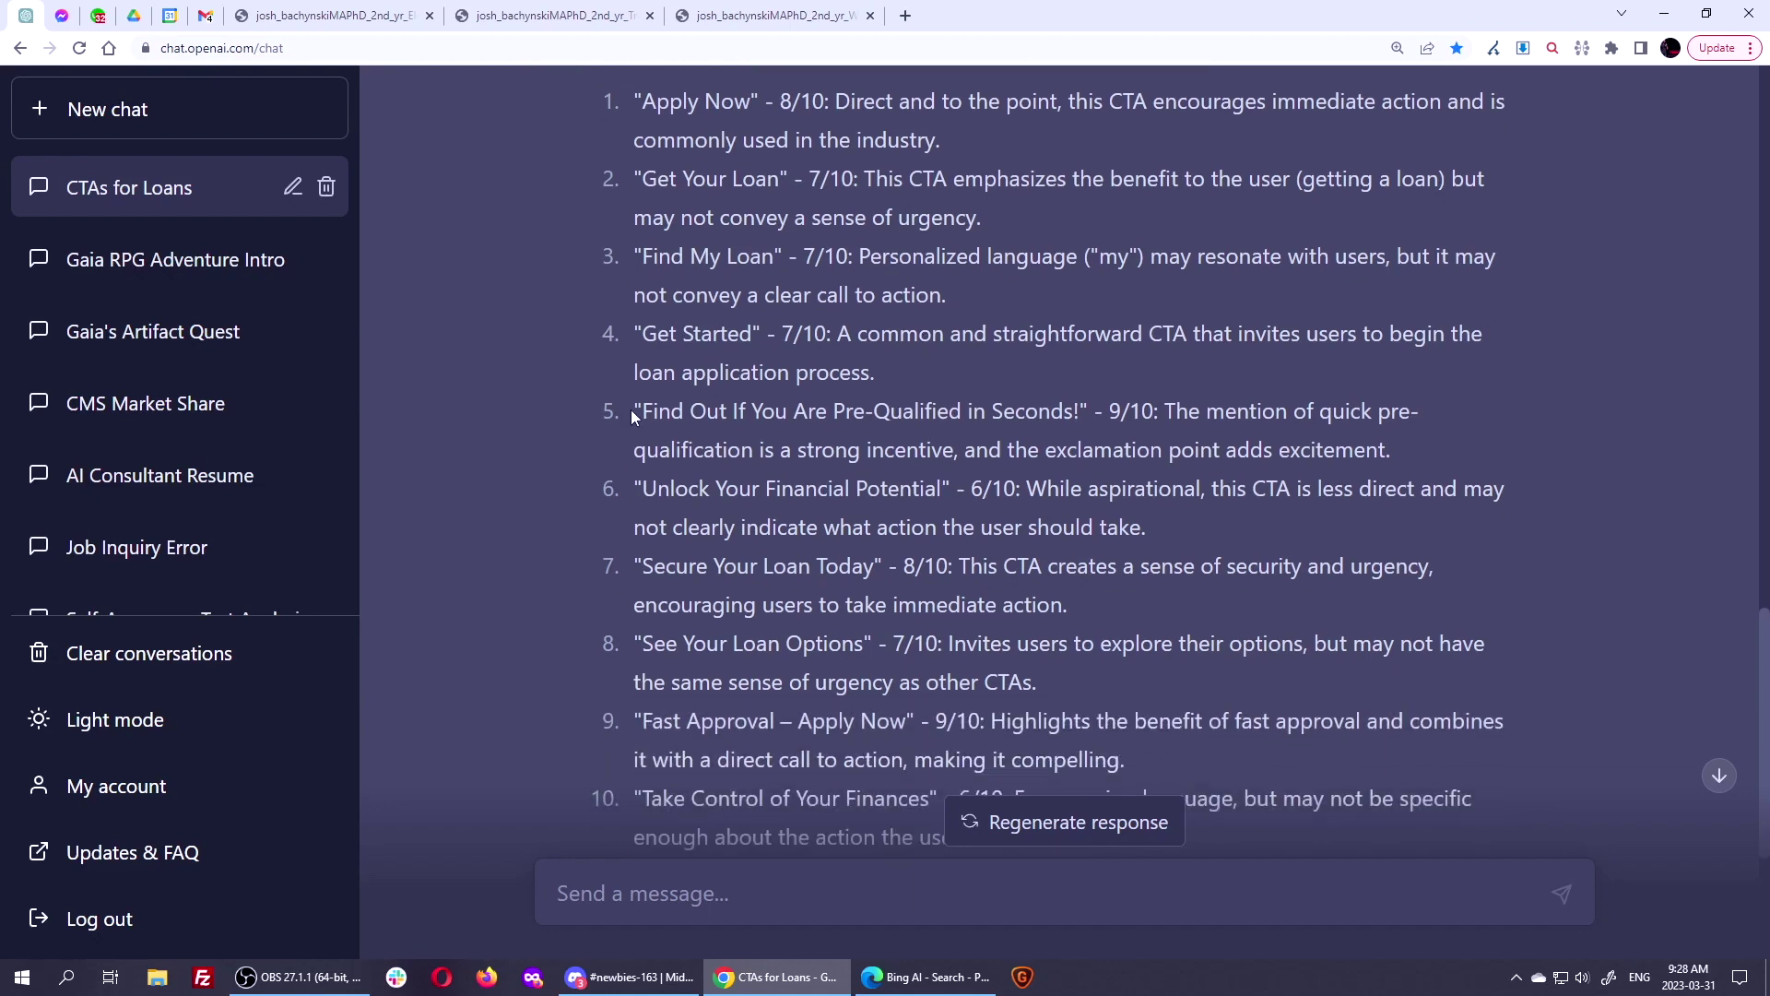
{"action": "left_click_drag", "start_coordinate": [632, 411], "coordinate": [1411, 453]}
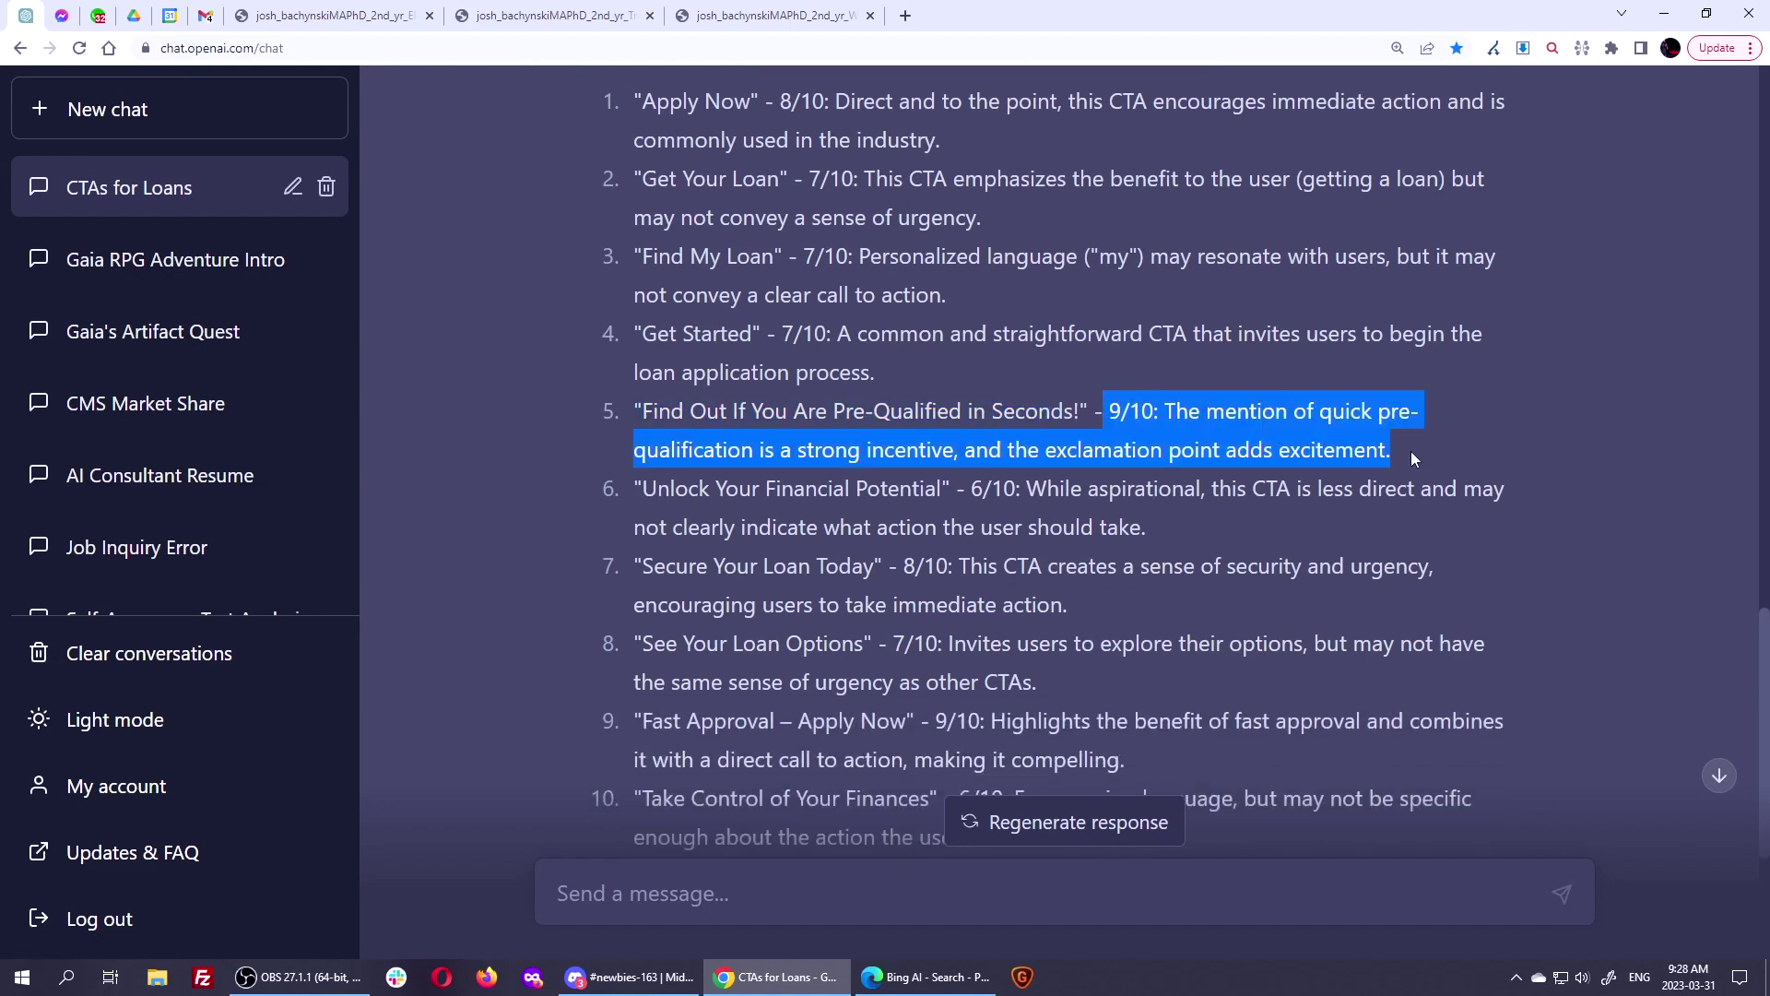
Highlight the 'Find Out If You Are Pre-Qualified in Seconds!' title, then all of item 5.
{"action": "scroll", "coordinate": [1127, 321], "scroll_direction": "up", "scroll_amount": 18}
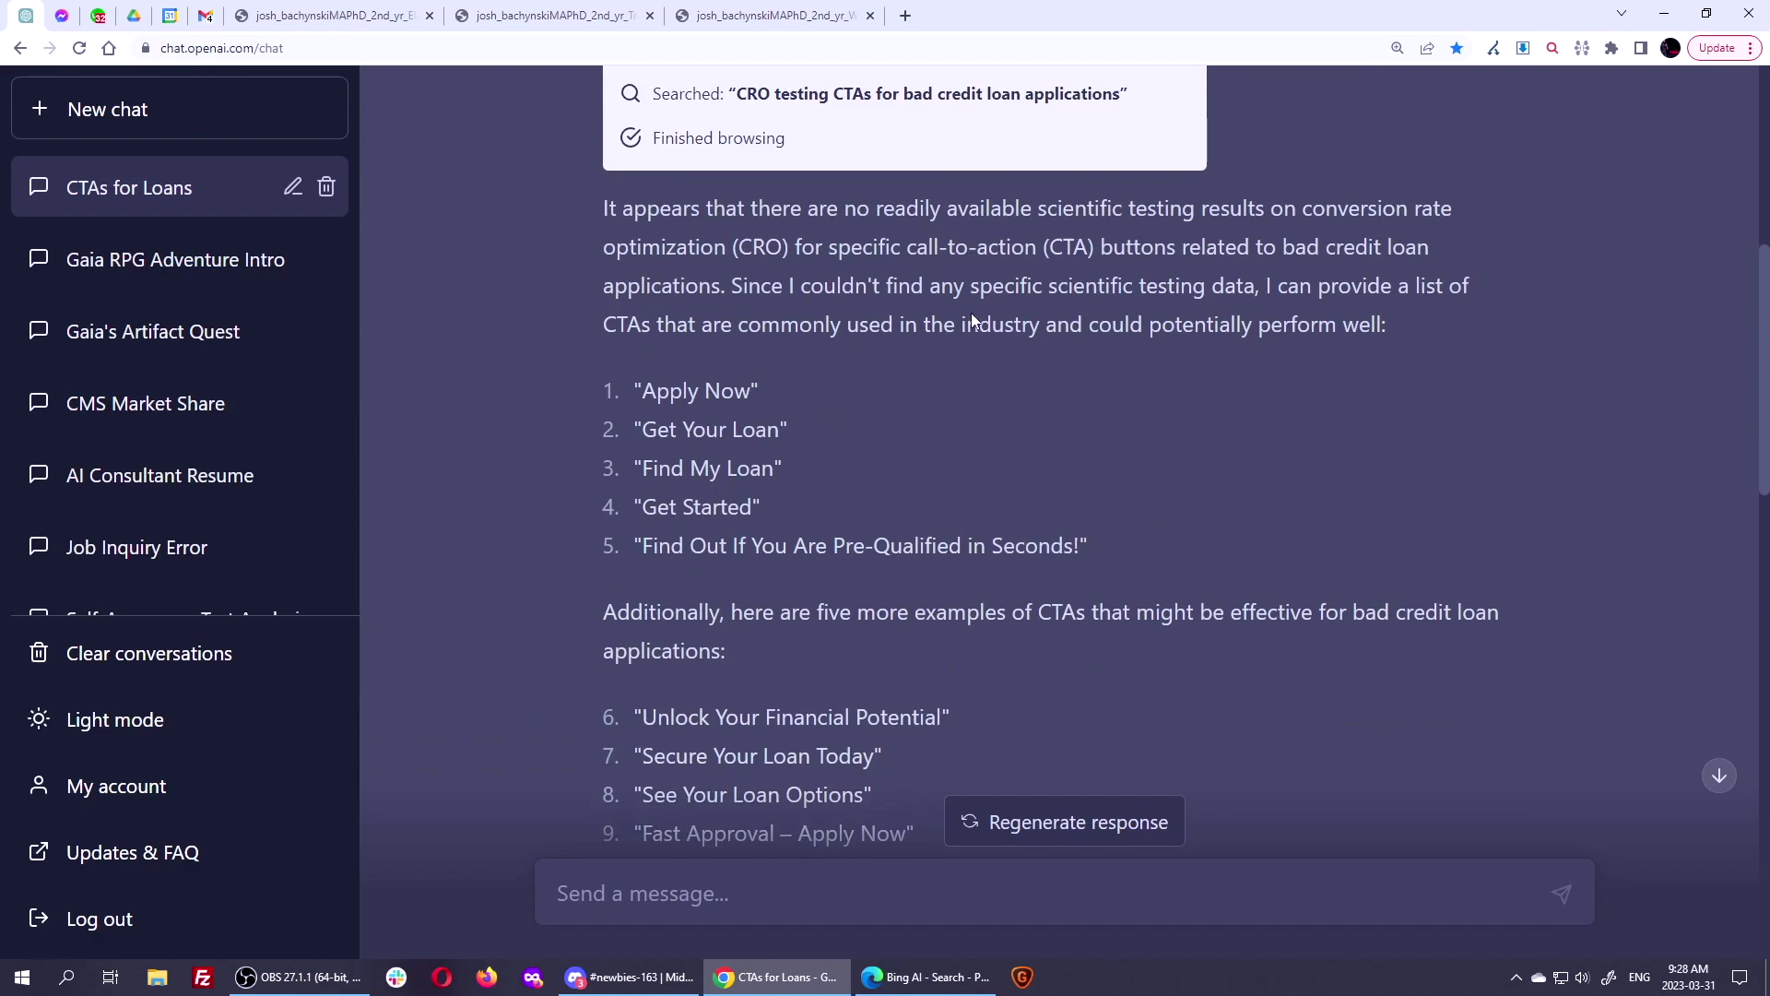
{"action": "scroll", "coordinate": [971, 313], "scroll_direction": "down", "scroll_amount": 6}
{"action": "scroll", "coordinate": [971, 314], "scroll_direction": "up", "scroll_amount": 7}
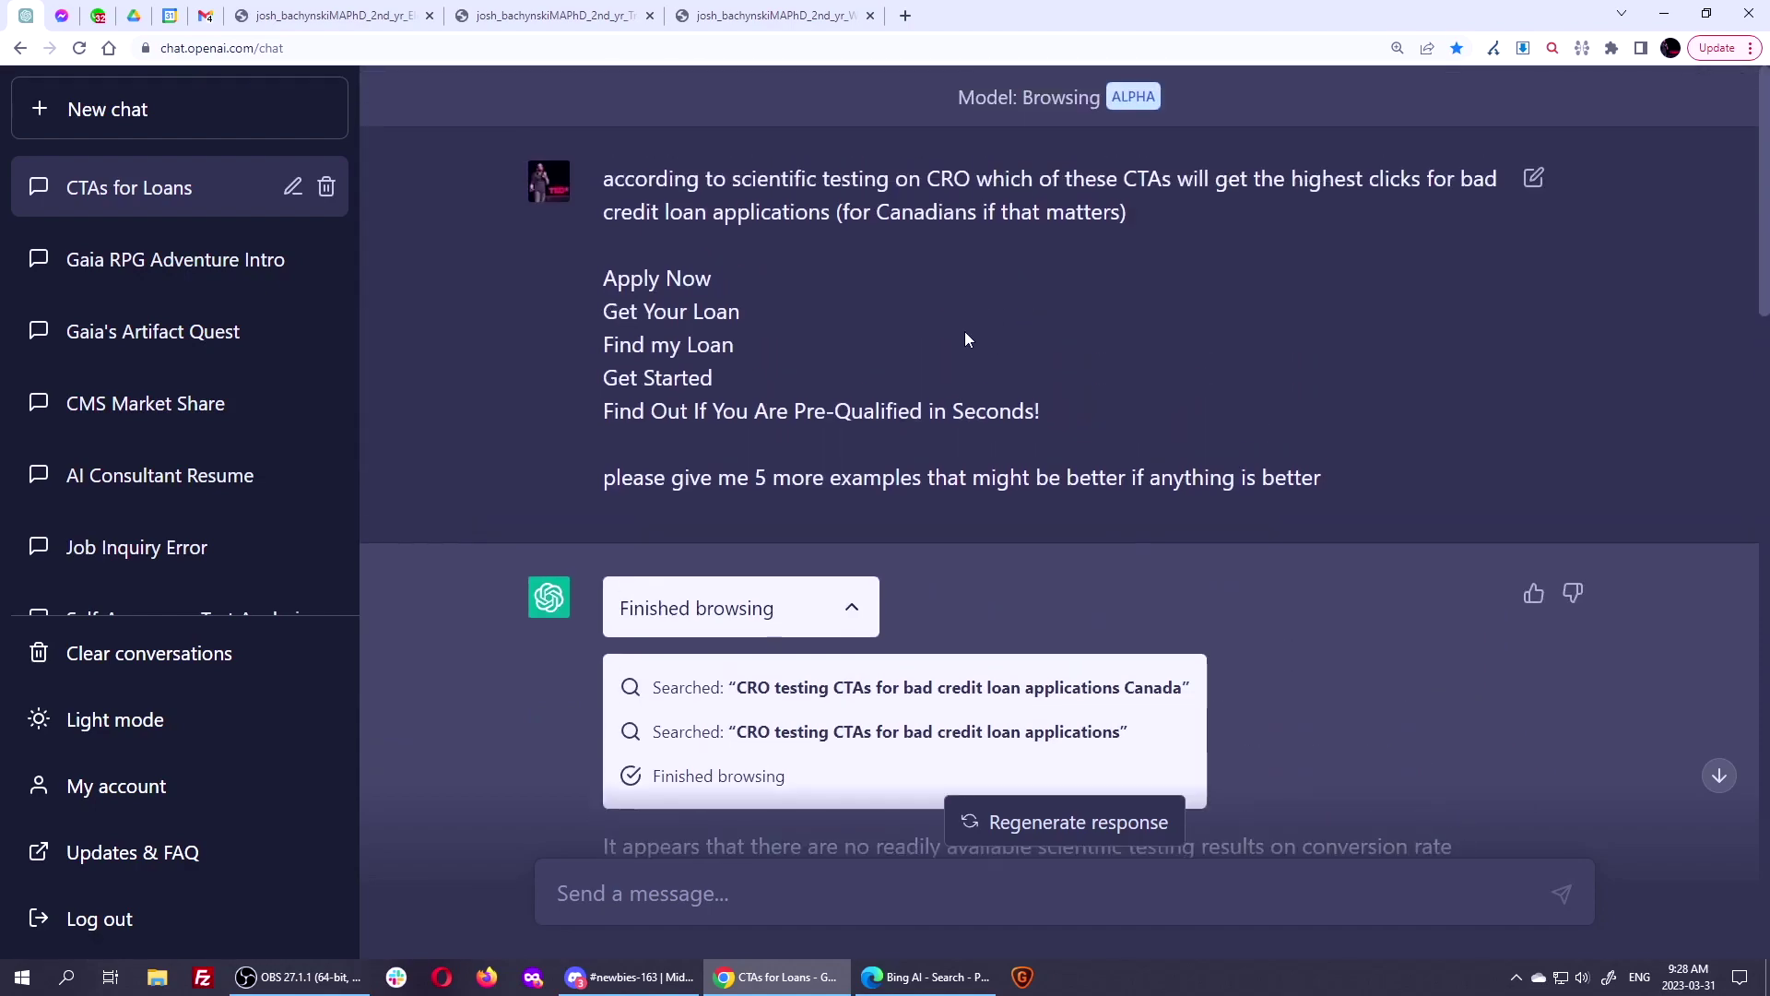
{"action": "scroll", "coordinate": [965, 331], "scroll_direction": "down", "scroll_amount": 11}
{"action": "scroll", "coordinate": [963, 332], "scroll_direction": "down", "scroll_amount": 13}
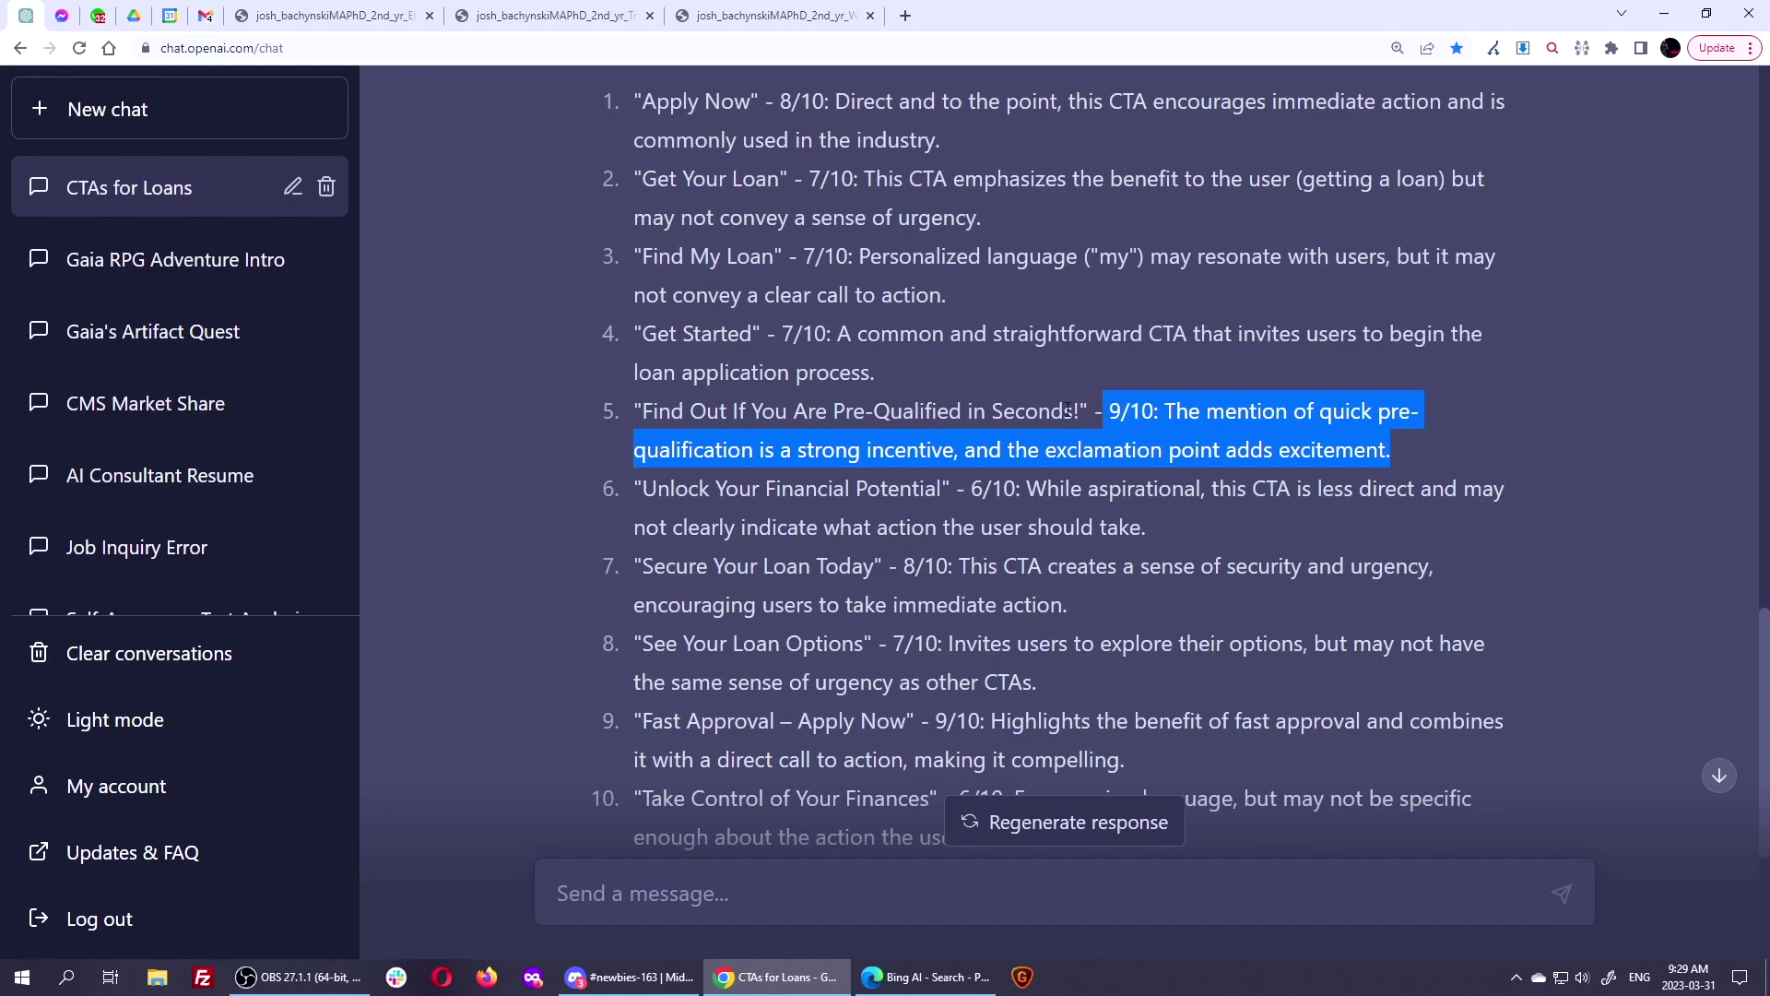
{"action": "left_click_drag", "start_coordinate": [1079, 410], "coordinate": [661, 412]}
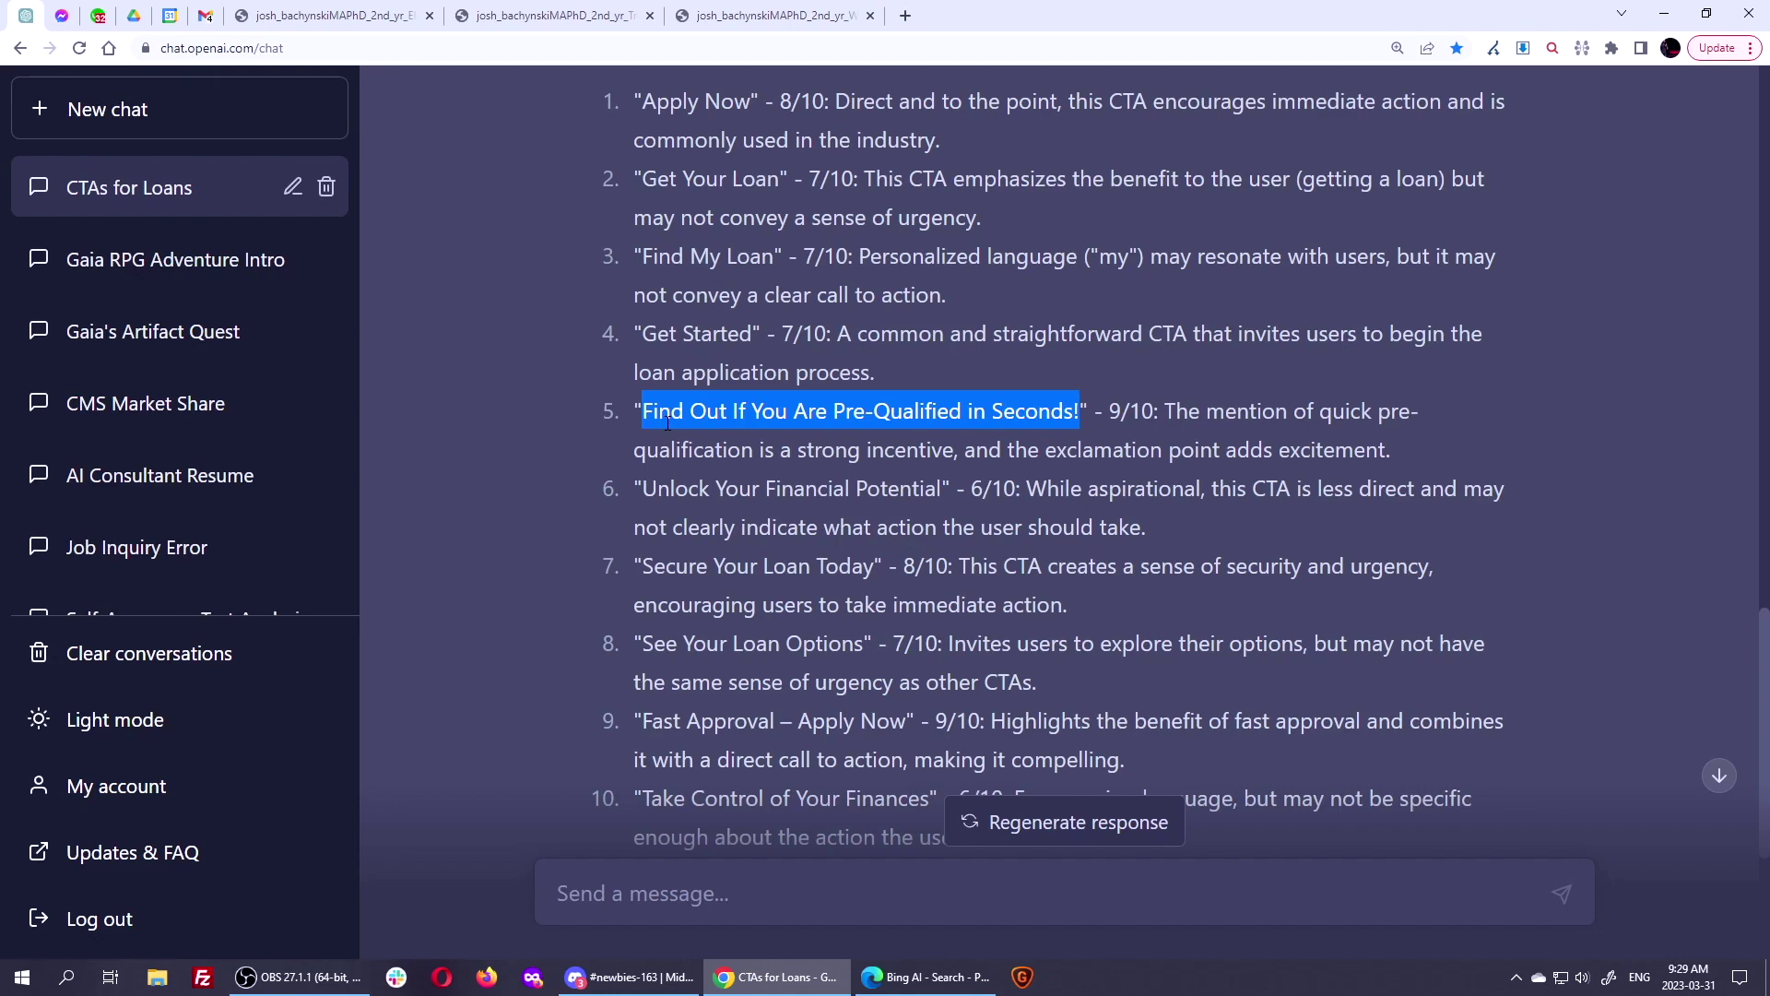
{"action": "triple_click", "coordinate": [775, 417]}
Highlight the Unlock Your Financial Potential title and Secure Your Loan Today's 8/10 reasoning and title.
{"action": "left_click_drag", "start_coordinate": [635, 489], "coordinate": [1174, 537]}
{"action": "left_click", "coordinate": [1017, 495]}
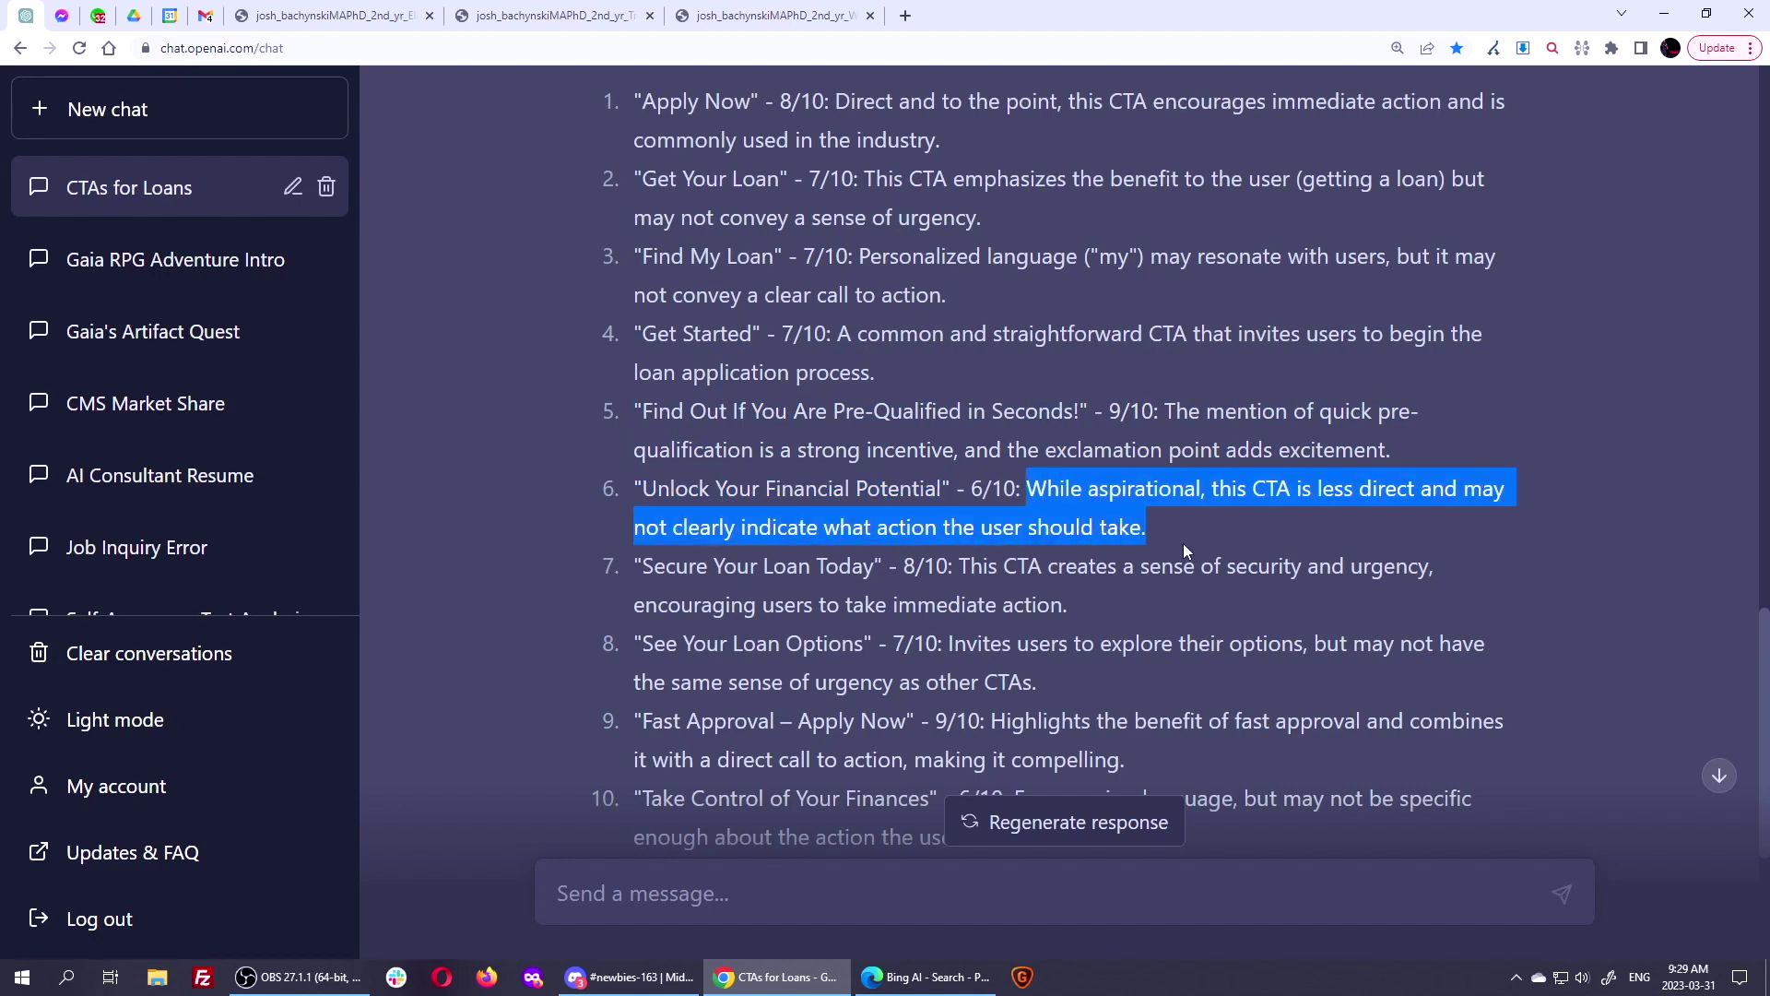
{"action": "left_click", "coordinate": [853, 588]}
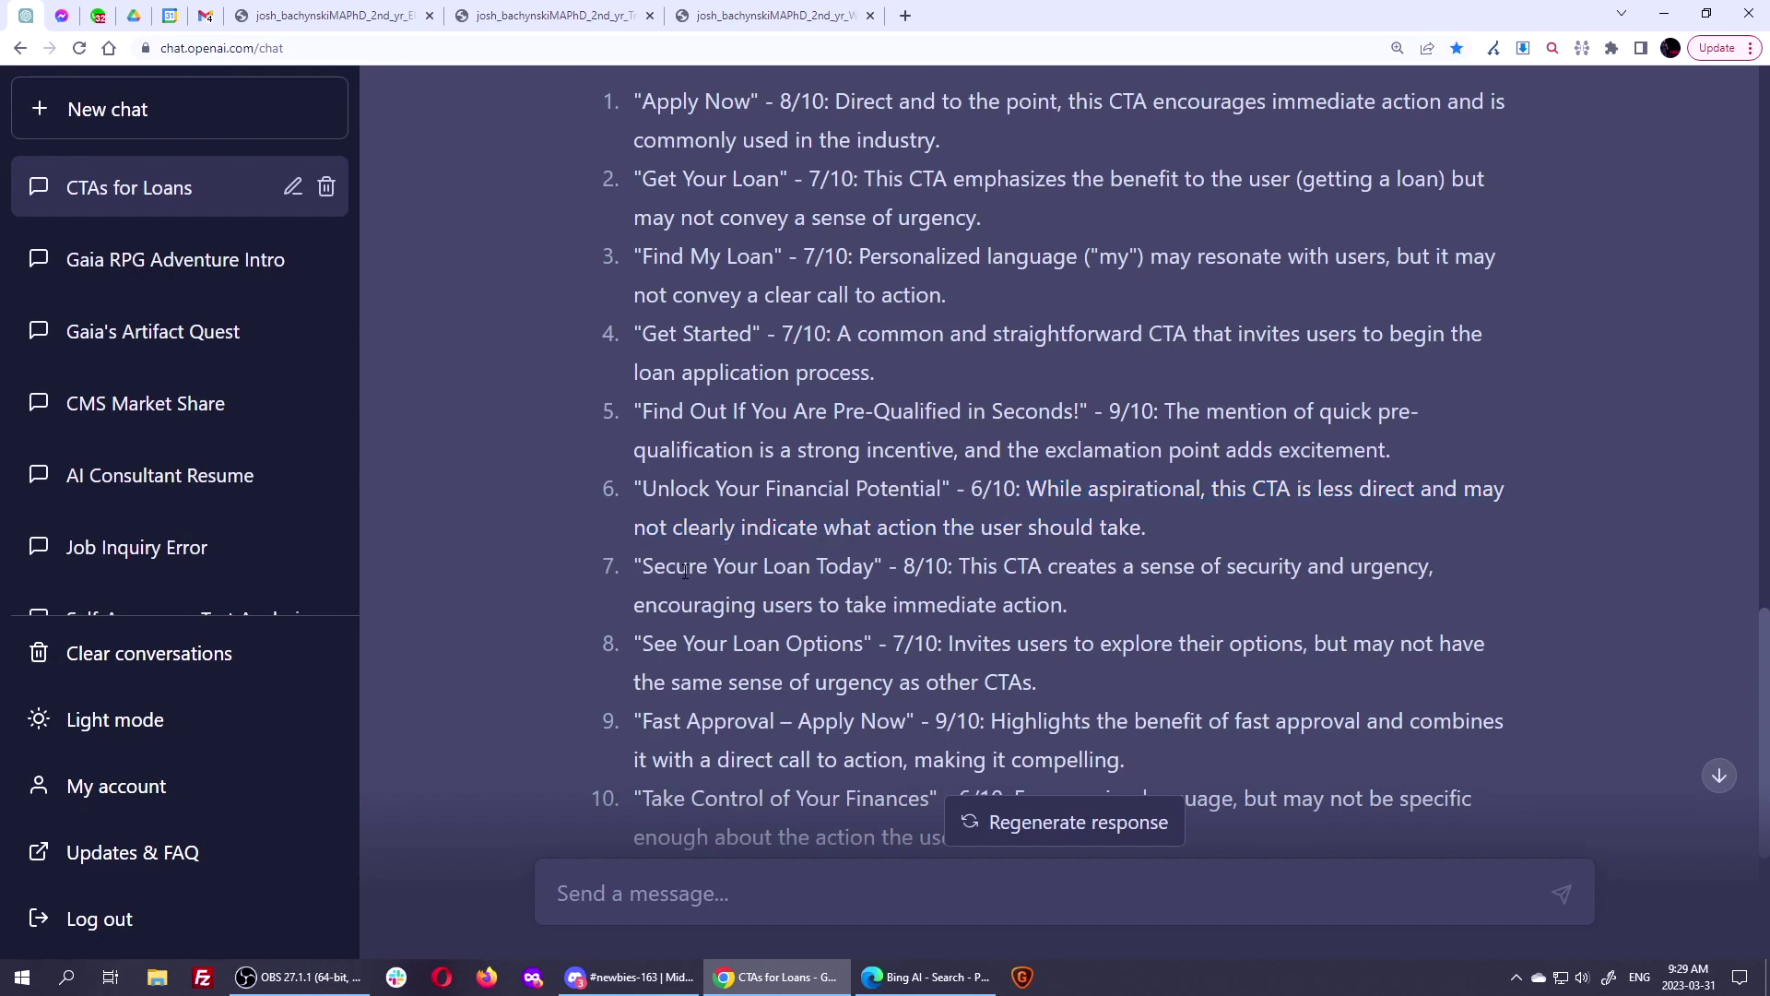
{"action": "left_click_drag", "start_coordinate": [643, 568], "coordinate": [1123, 601]}
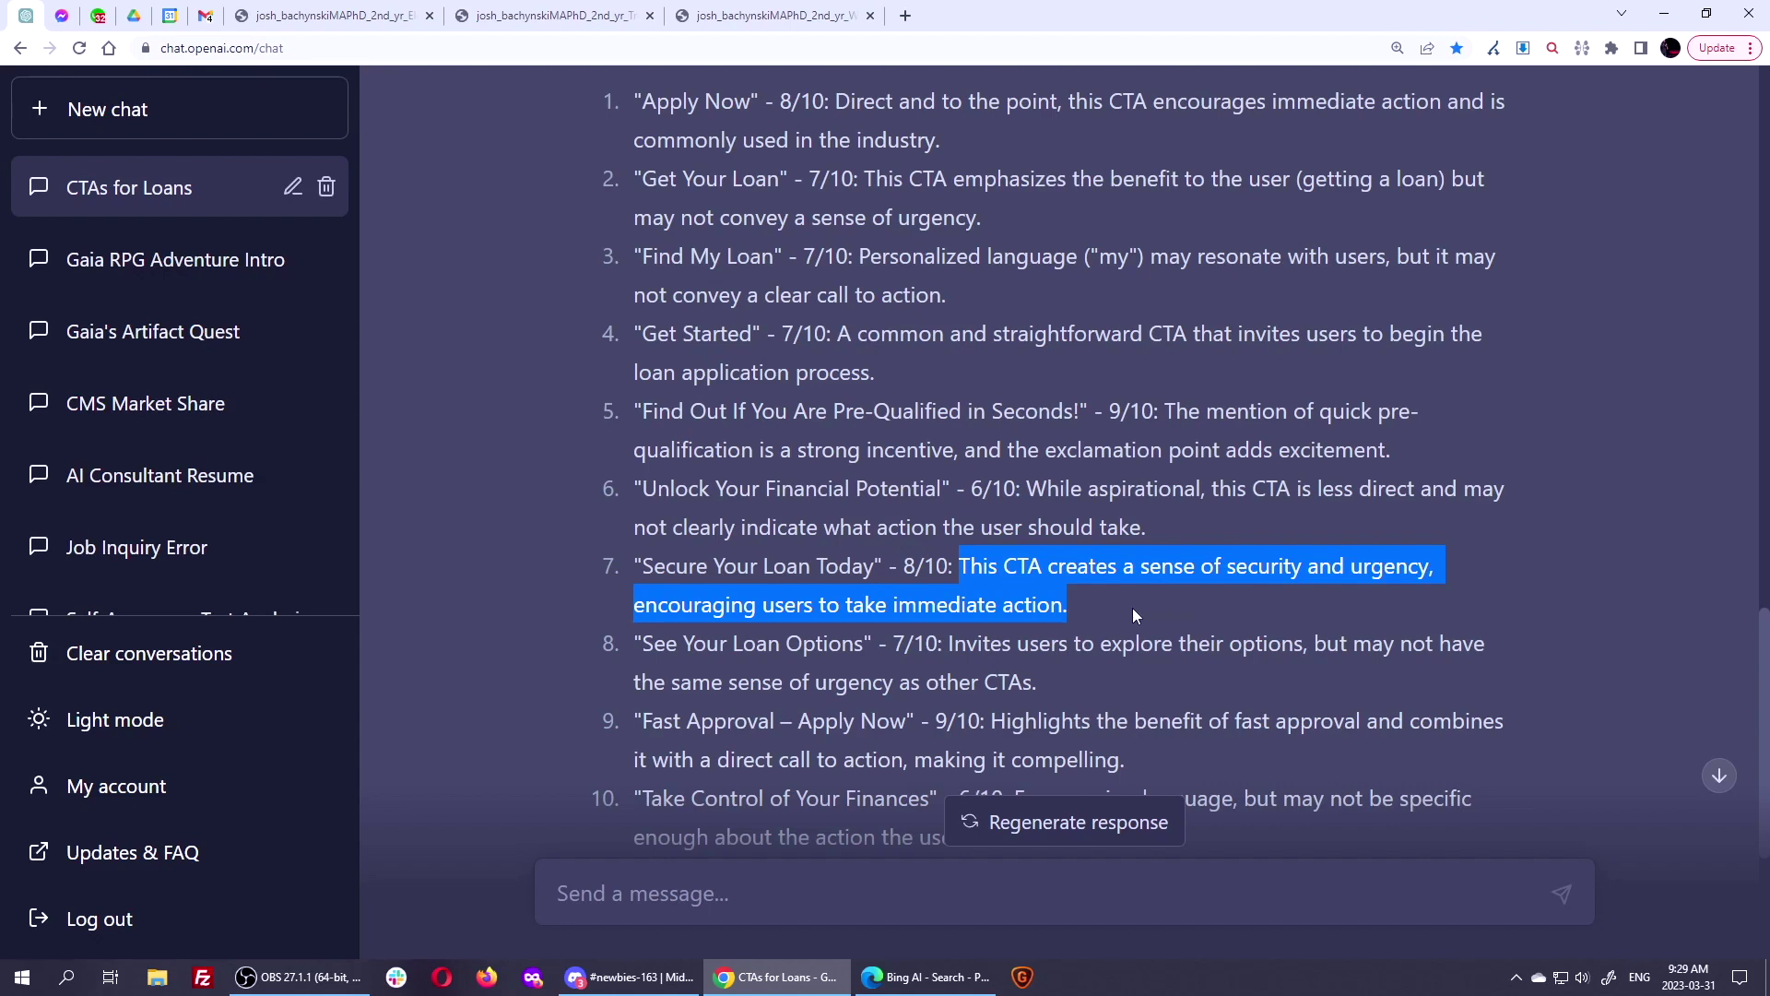
{"action": "left_click_drag", "start_coordinate": [876, 568], "coordinate": [646, 559]}
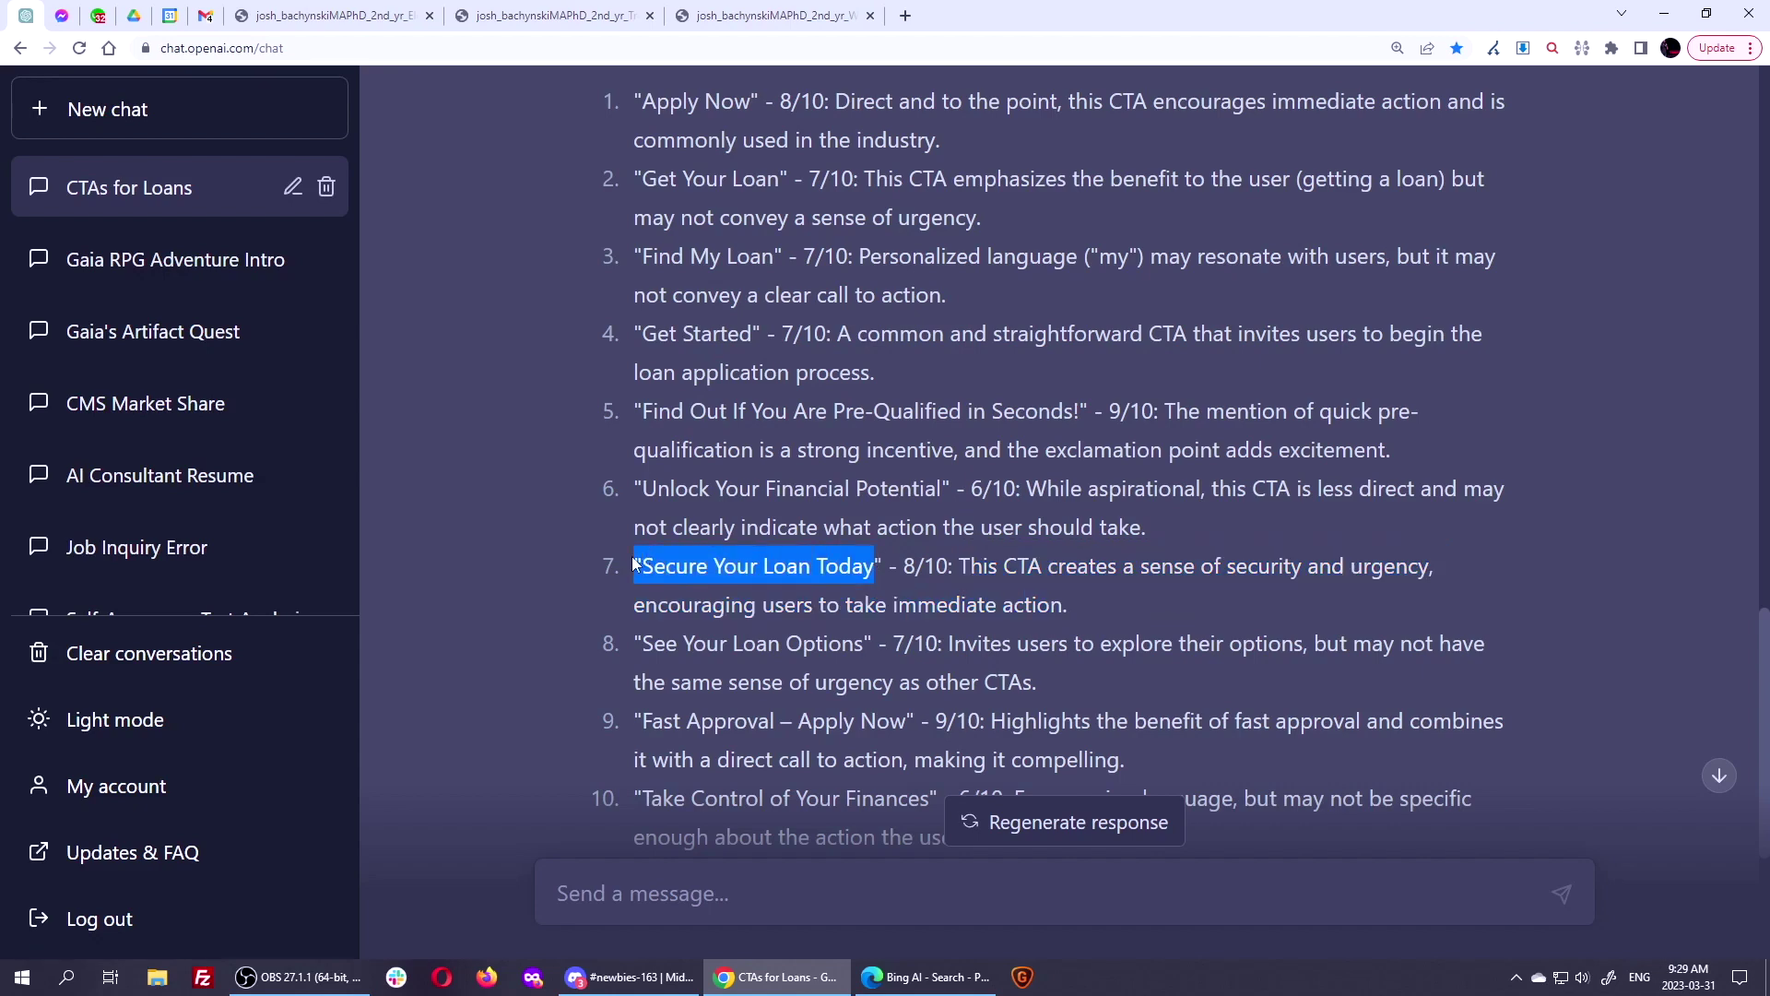
Select item 8's explanation, then highlight the top-rated 'Fast Approval – Apply Now' entry.
{"action": "scroll", "coordinate": [632, 564], "scroll_direction": "down", "scroll_amount": 3}
{"action": "left_click_drag", "start_coordinate": [642, 367], "coordinate": [1115, 407]}
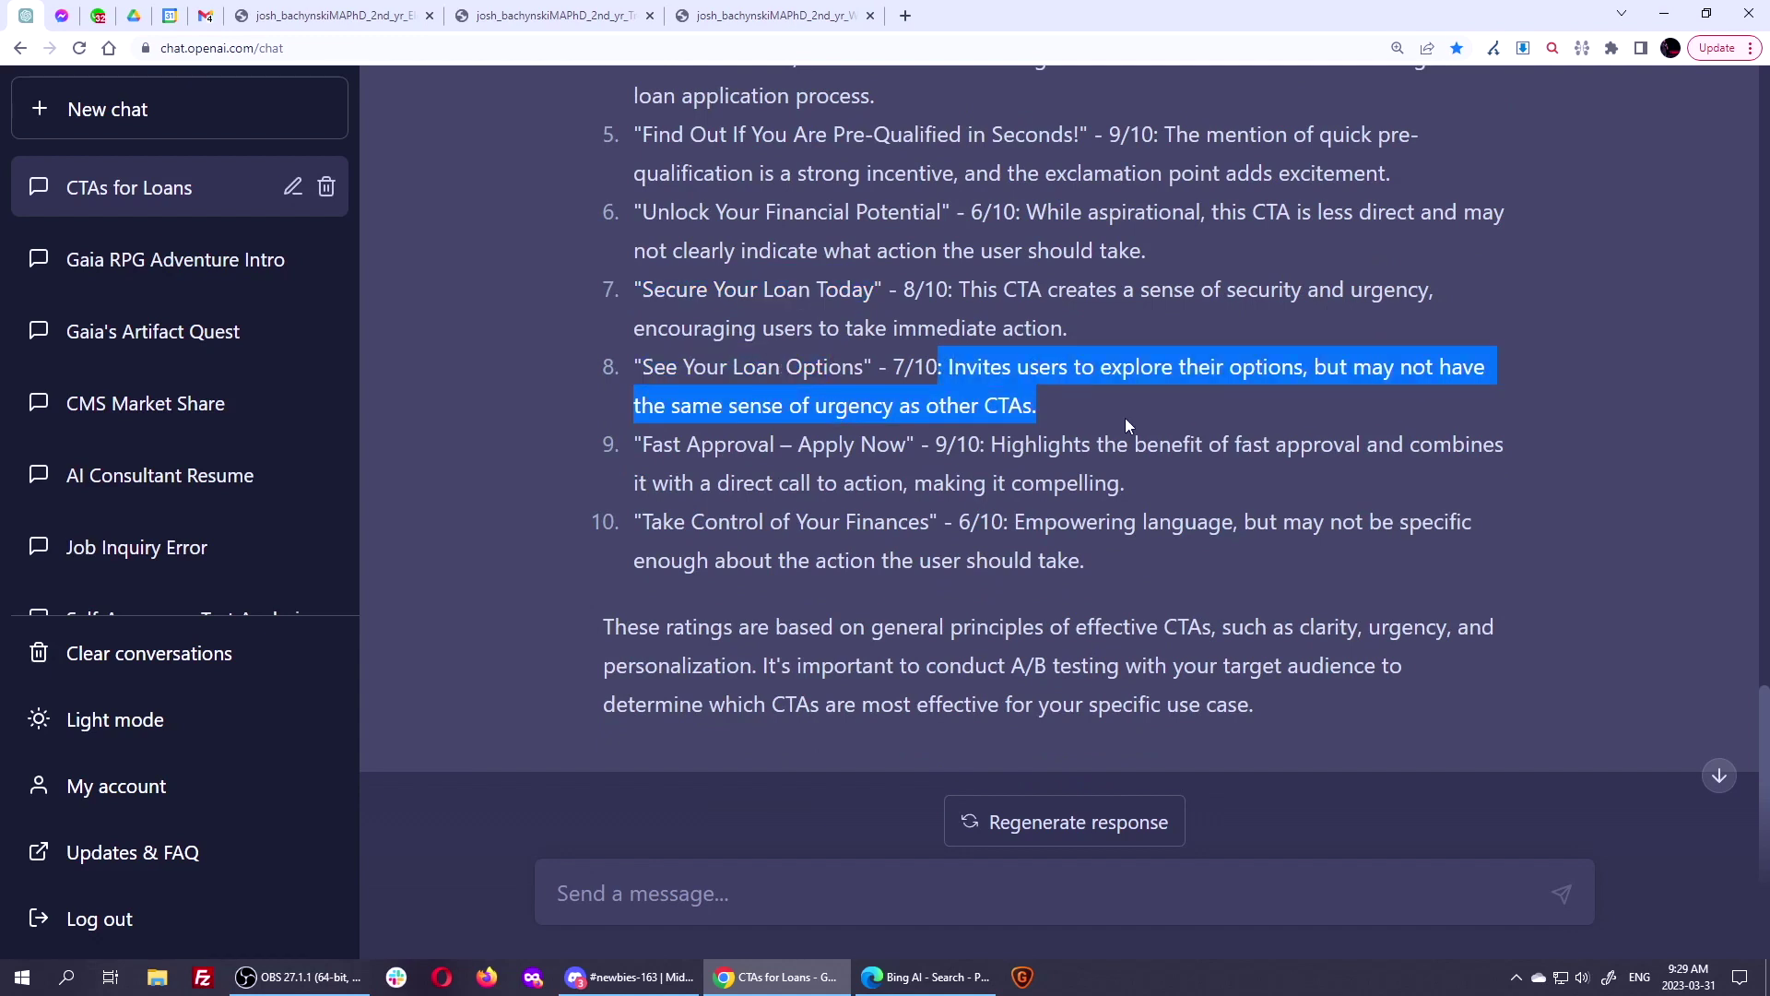
{"action": "left_click", "coordinate": [911, 514]}
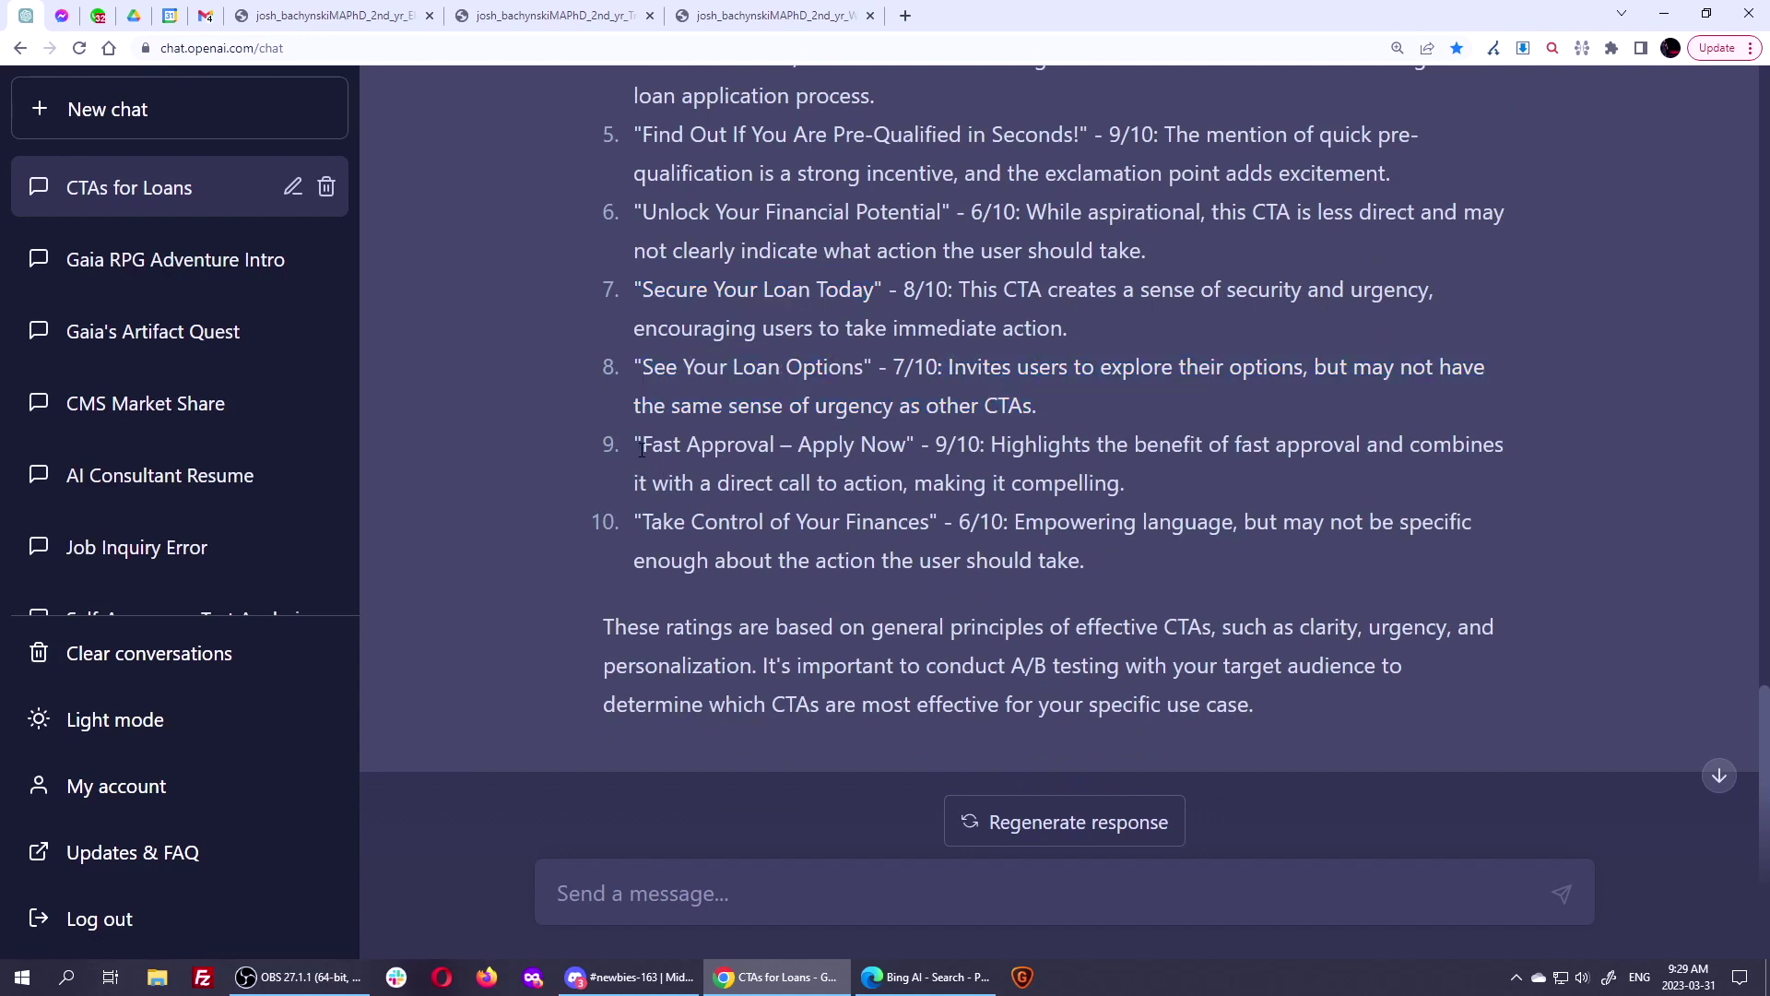
{"action": "left_click_drag", "start_coordinate": [641, 444], "coordinate": [1159, 483]}
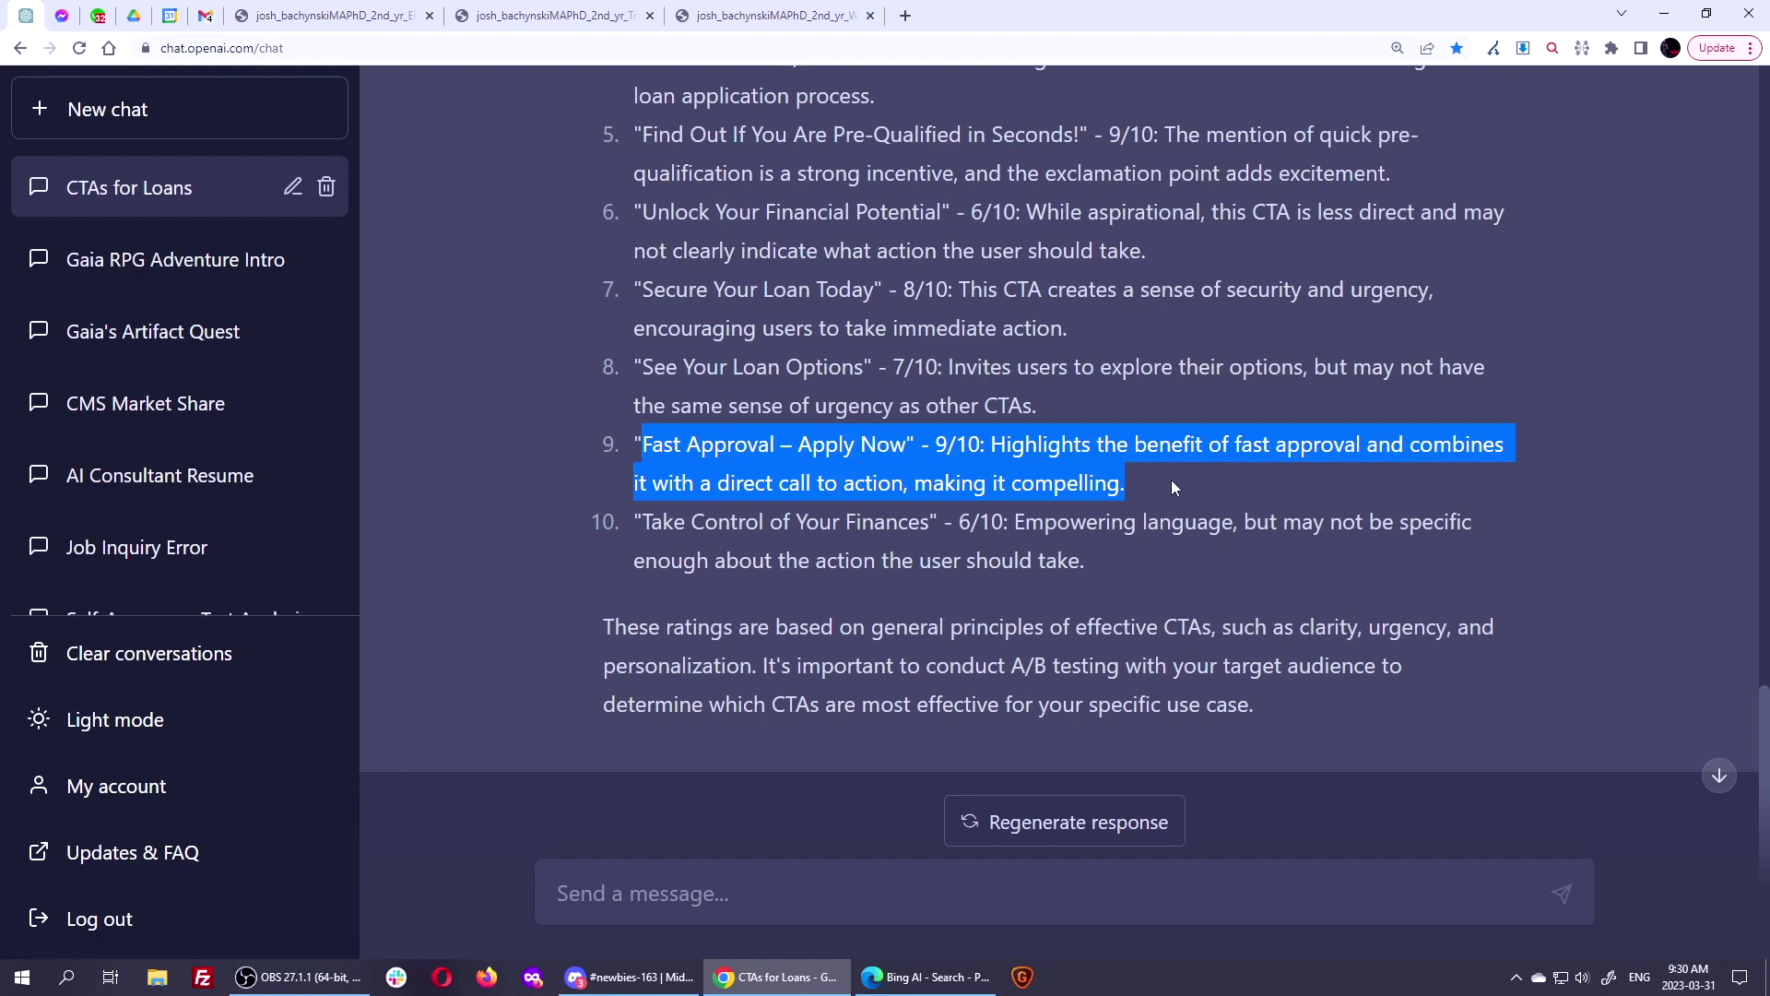
{"action": "scroll", "coordinate": [1171, 487], "scroll_direction": "up", "scroll_amount": 1}
{"action": "triple_click", "coordinate": [1049, 231]}
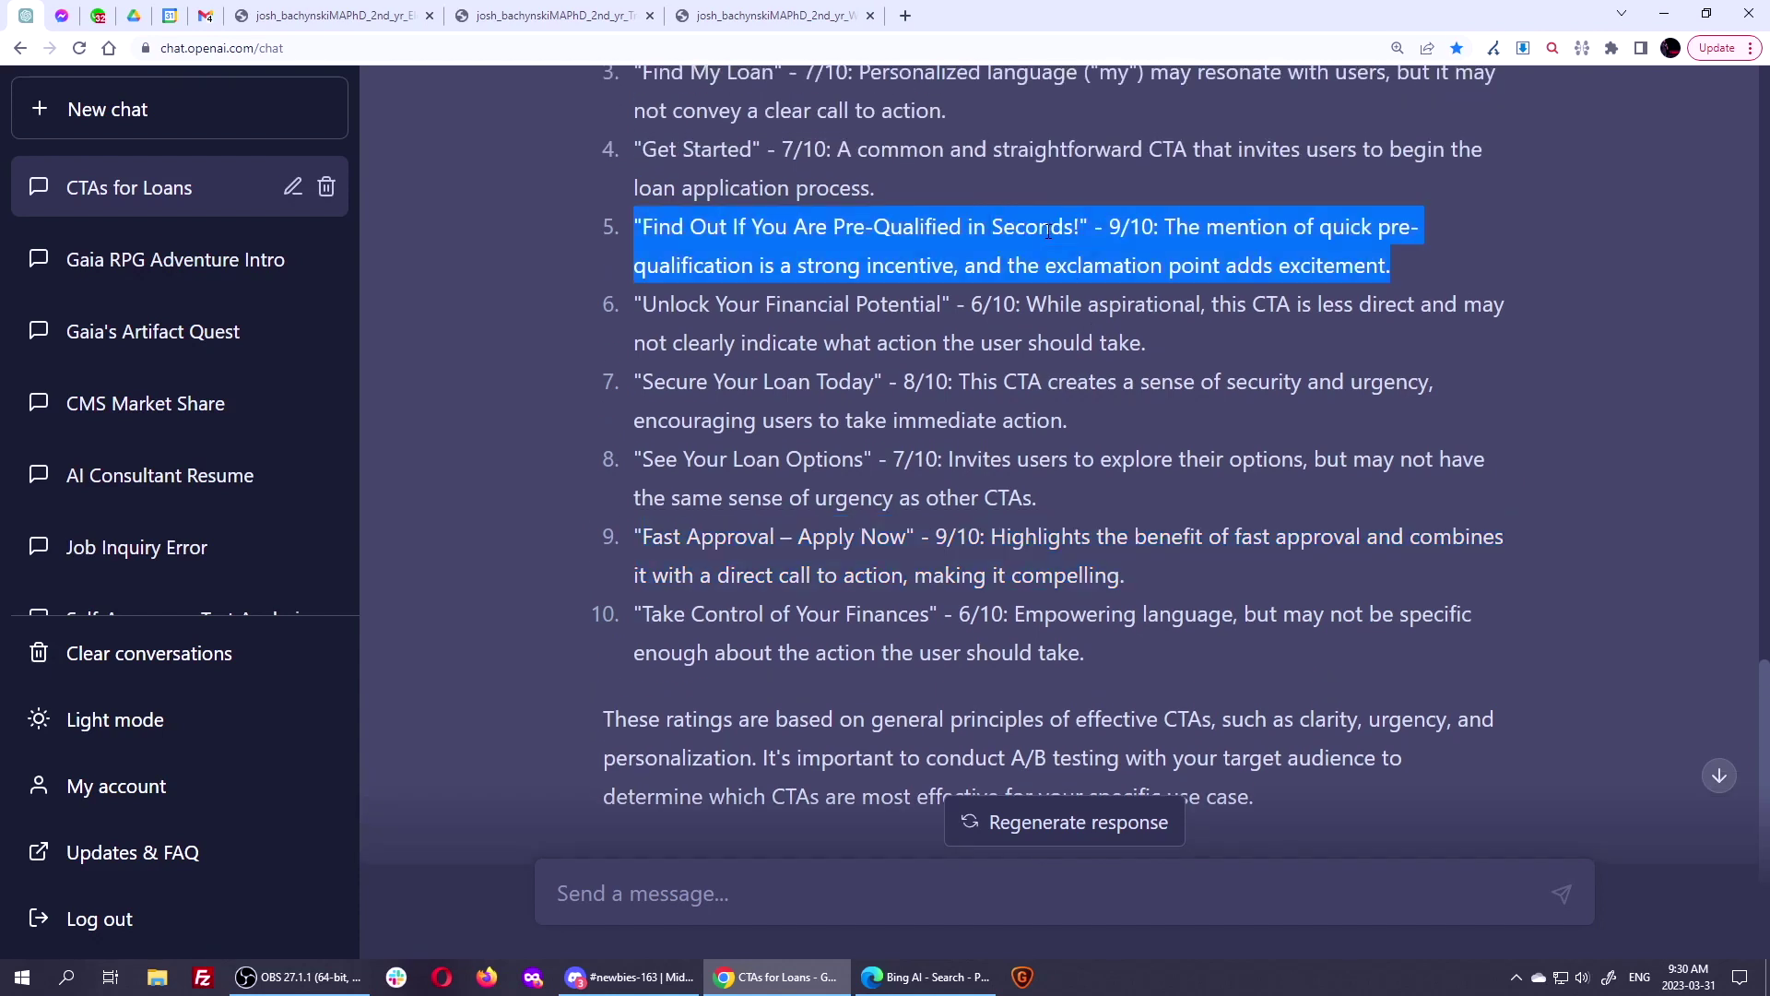
{"action": "triple_click", "coordinate": [906, 540]}
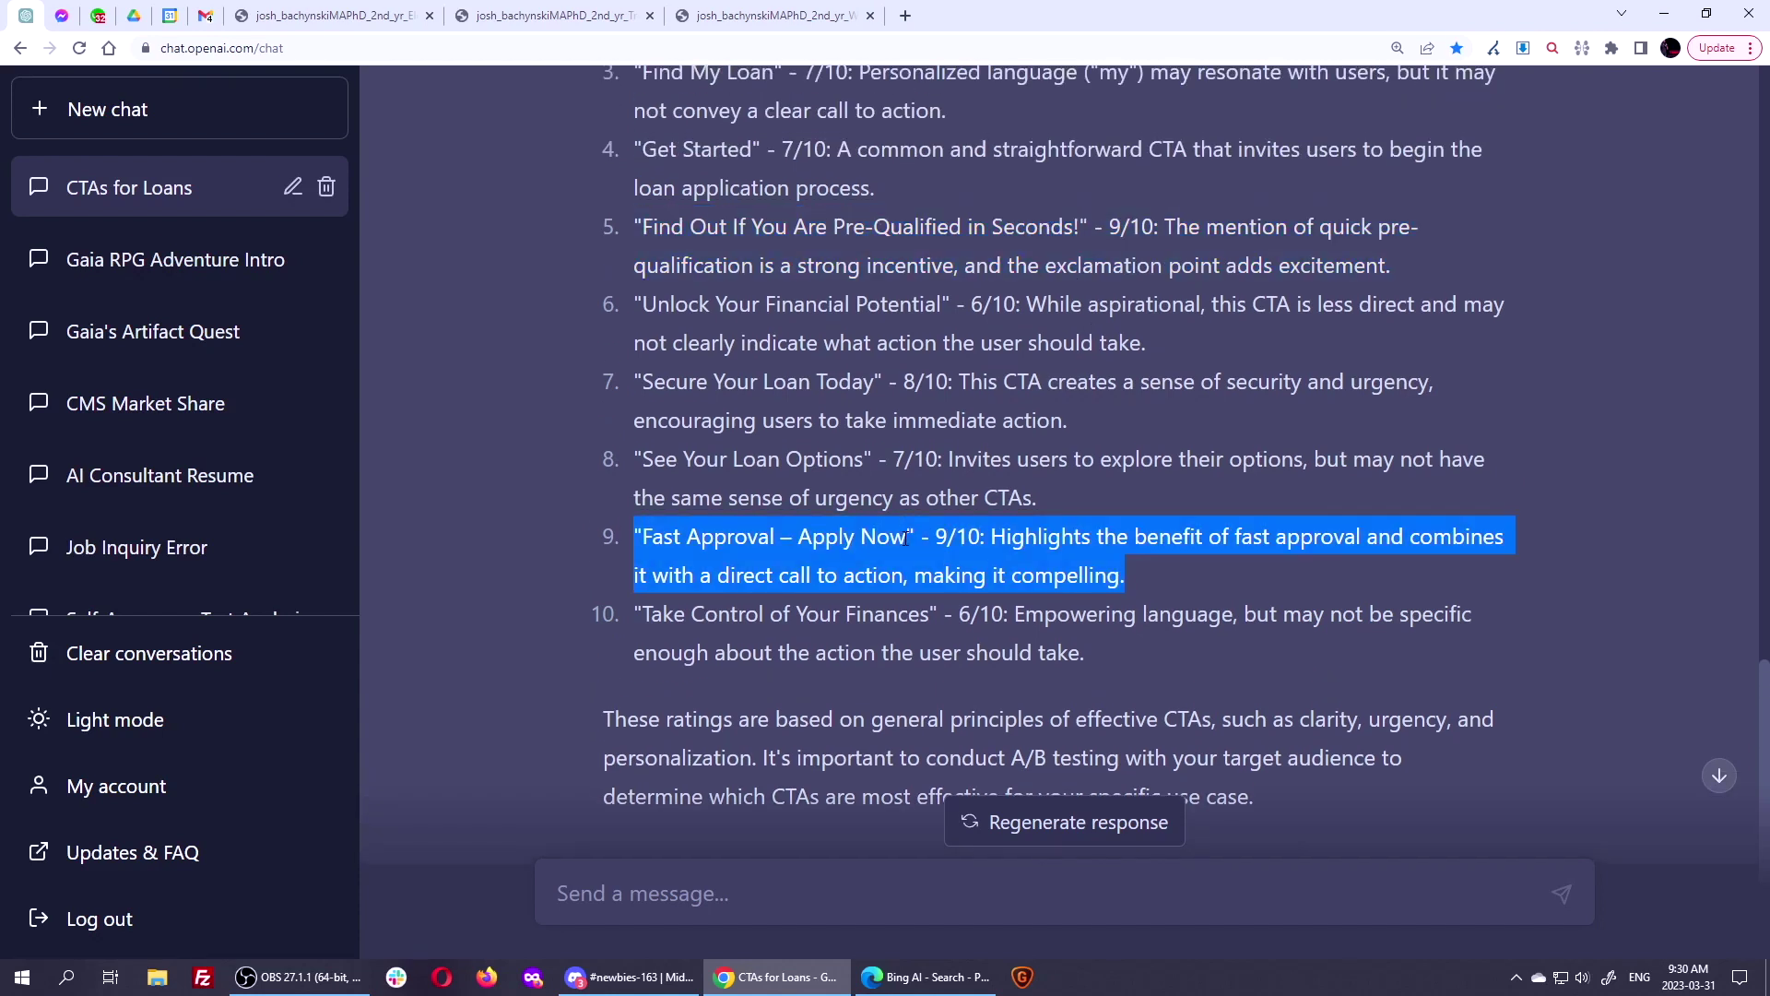
{"action": "left_click_drag", "start_coordinate": [933, 538], "coordinate": [986, 533]}
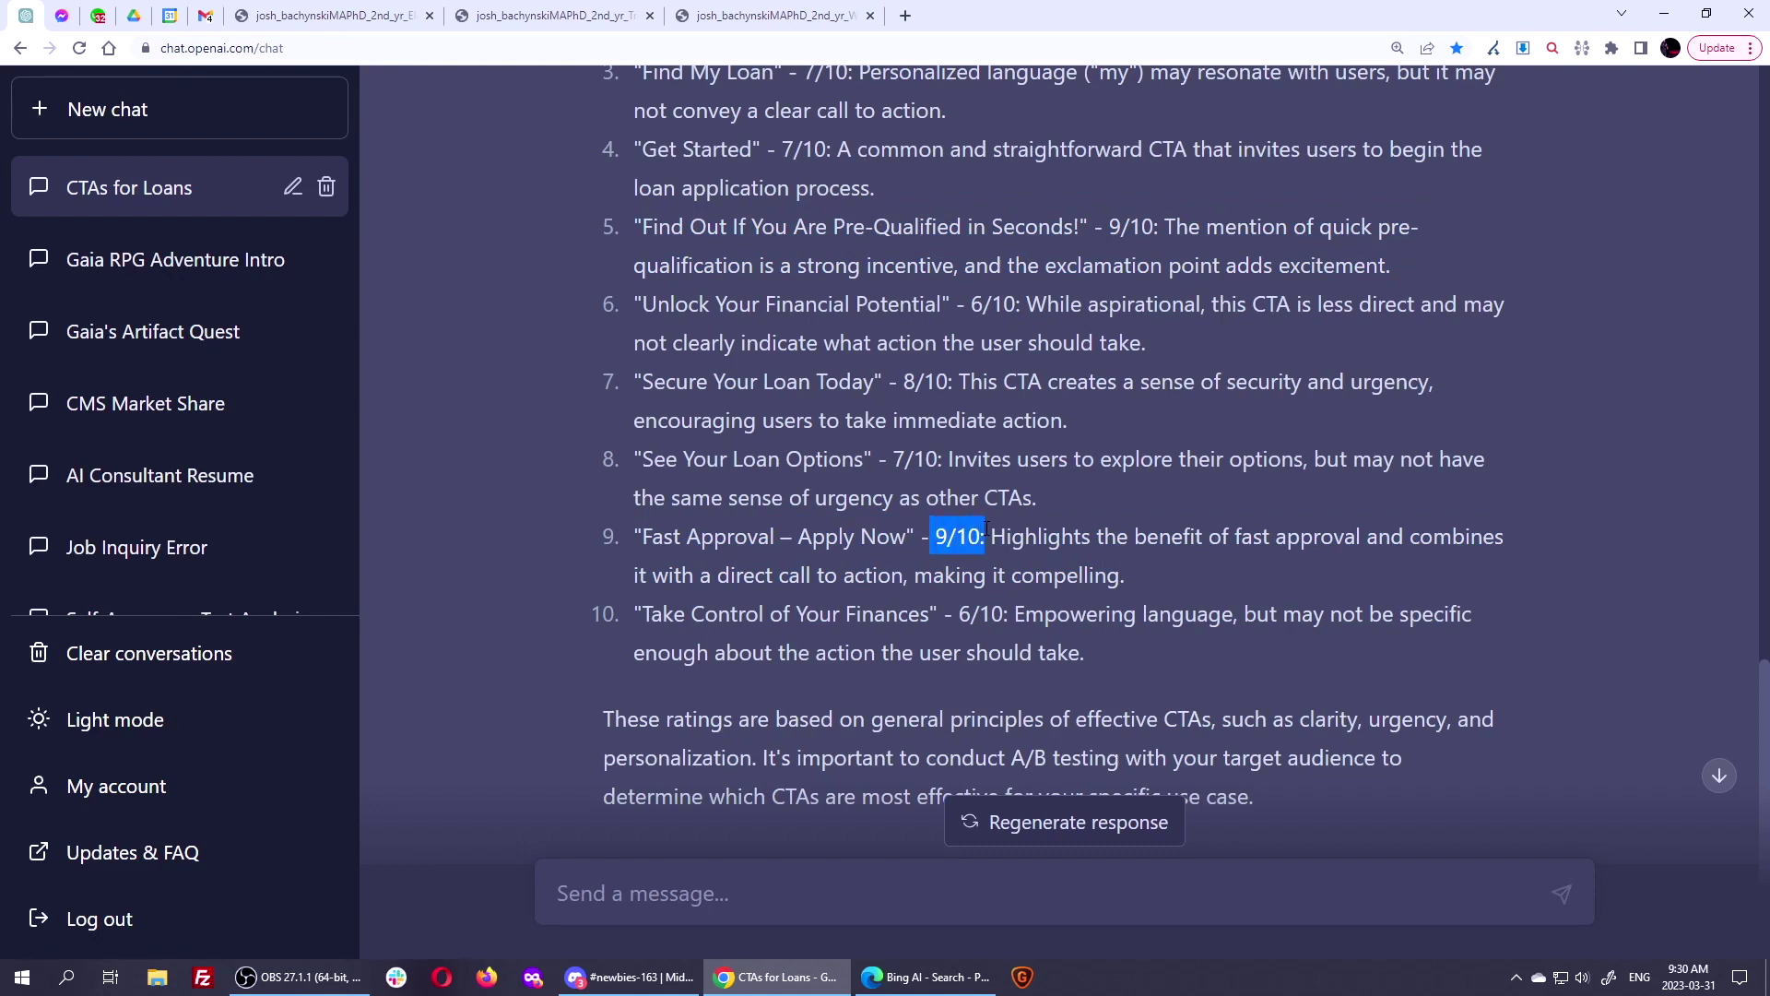
{"action": "scroll", "coordinate": [986, 533], "scroll_direction": "down", "scroll_amount": 2}
{"action": "triple_click", "coordinate": [884, 547]}
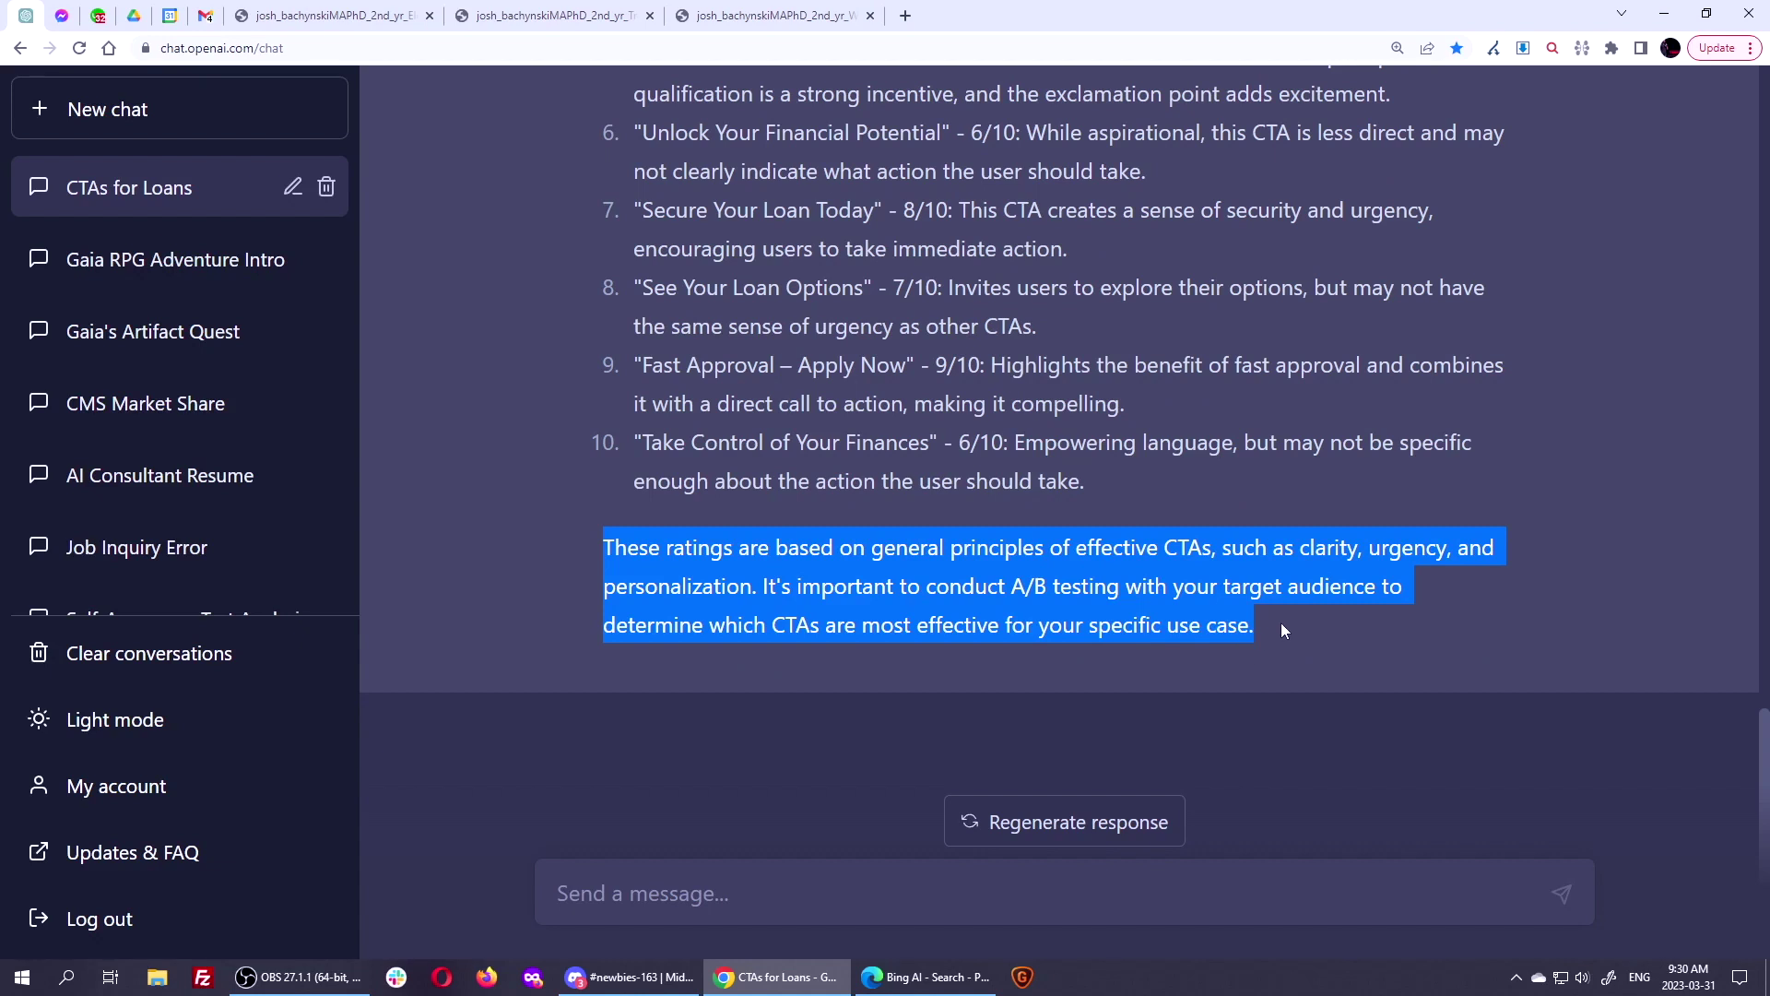
{"action": "double_click", "coordinate": [1328, 548]}
{"action": "double_click", "coordinate": [1406, 547]}
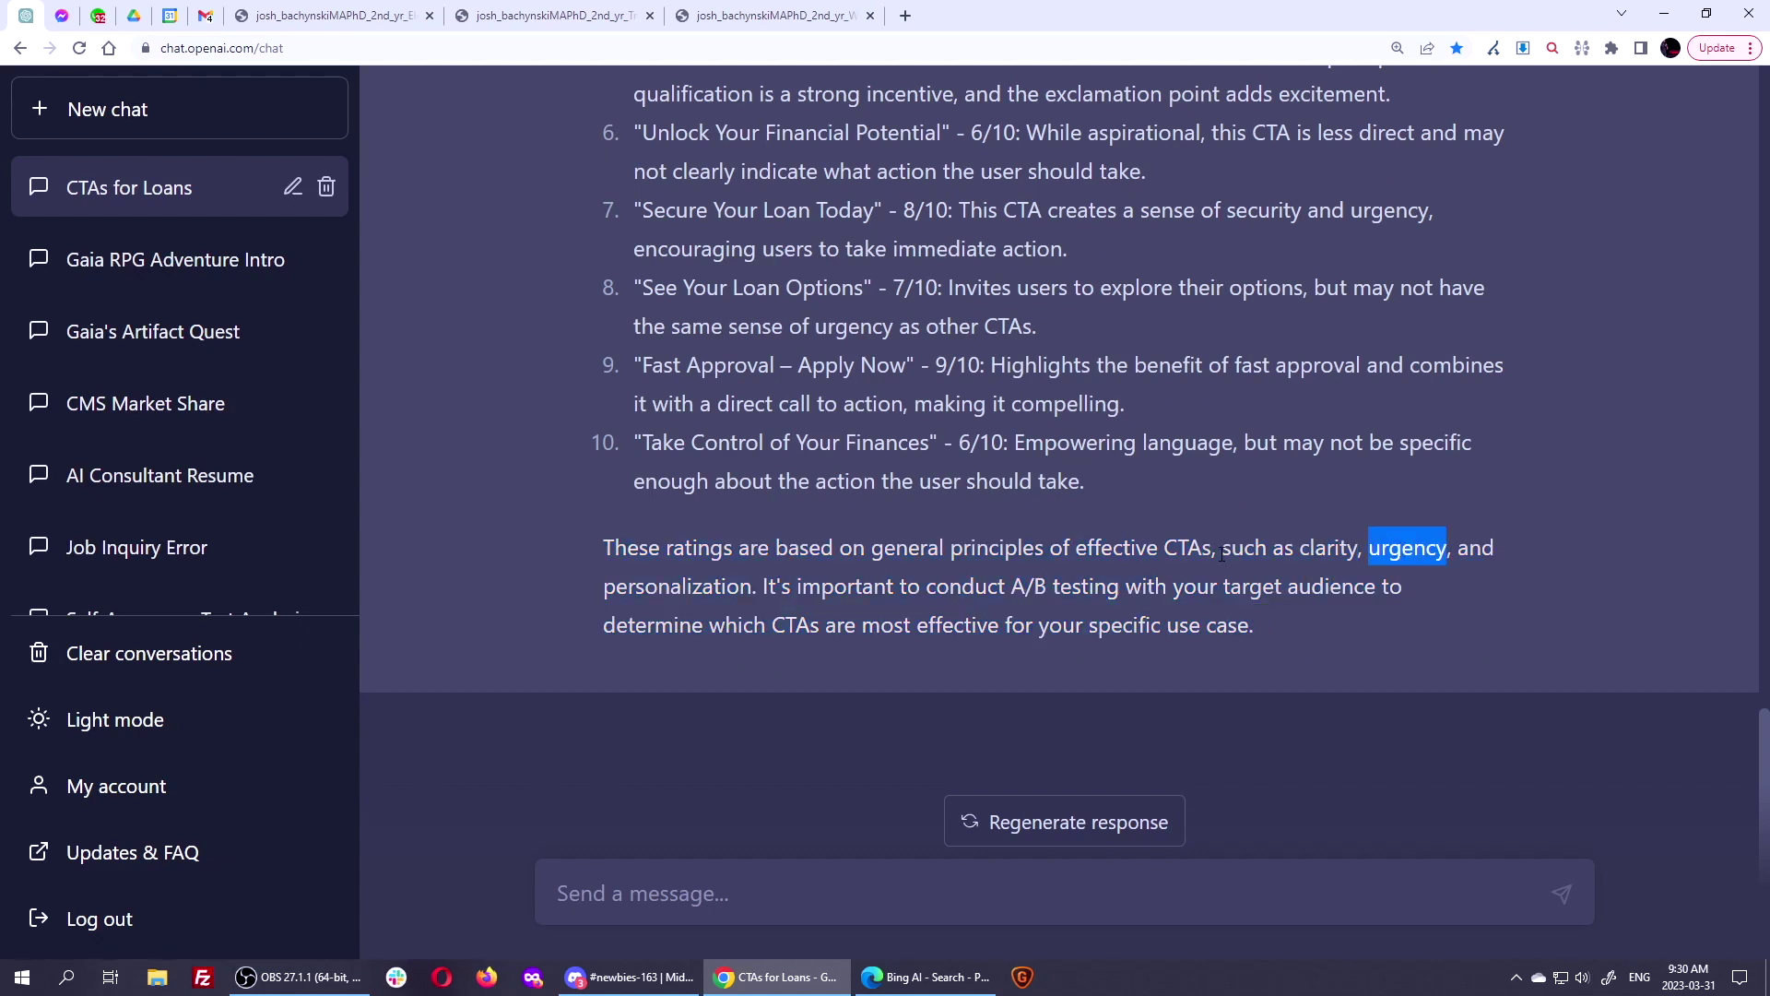
{"action": "double_click", "coordinate": [689, 588]}
{"action": "left_click_drag", "start_coordinate": [998, 588], "coordinate": [1431, 595]}
{"action": "left_click", "coordinate": [997, 630]}
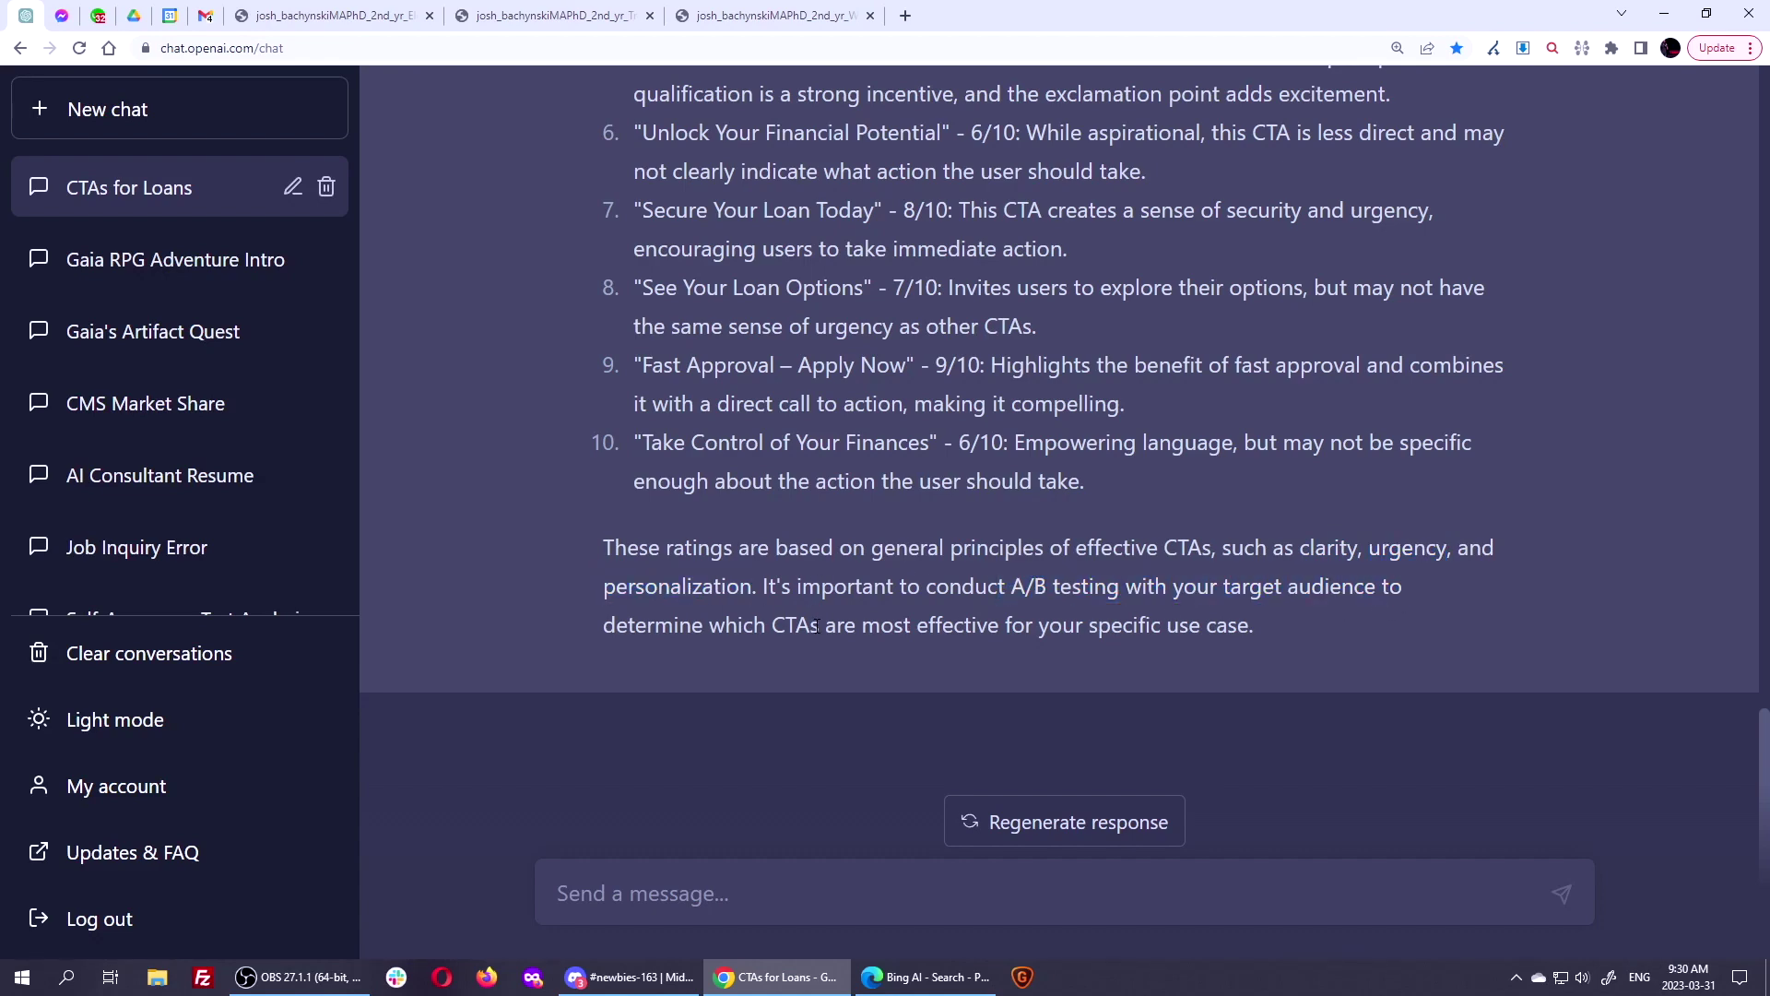
Highlight the 'Fast Approval – Apply Now' and pre-qualified entries, then just the 'Fast Approval – Apply Now' title.
{"action": "scroll", "coordinate": [937, 544], "scroll_direction": "up", "scroll_amount": 1}
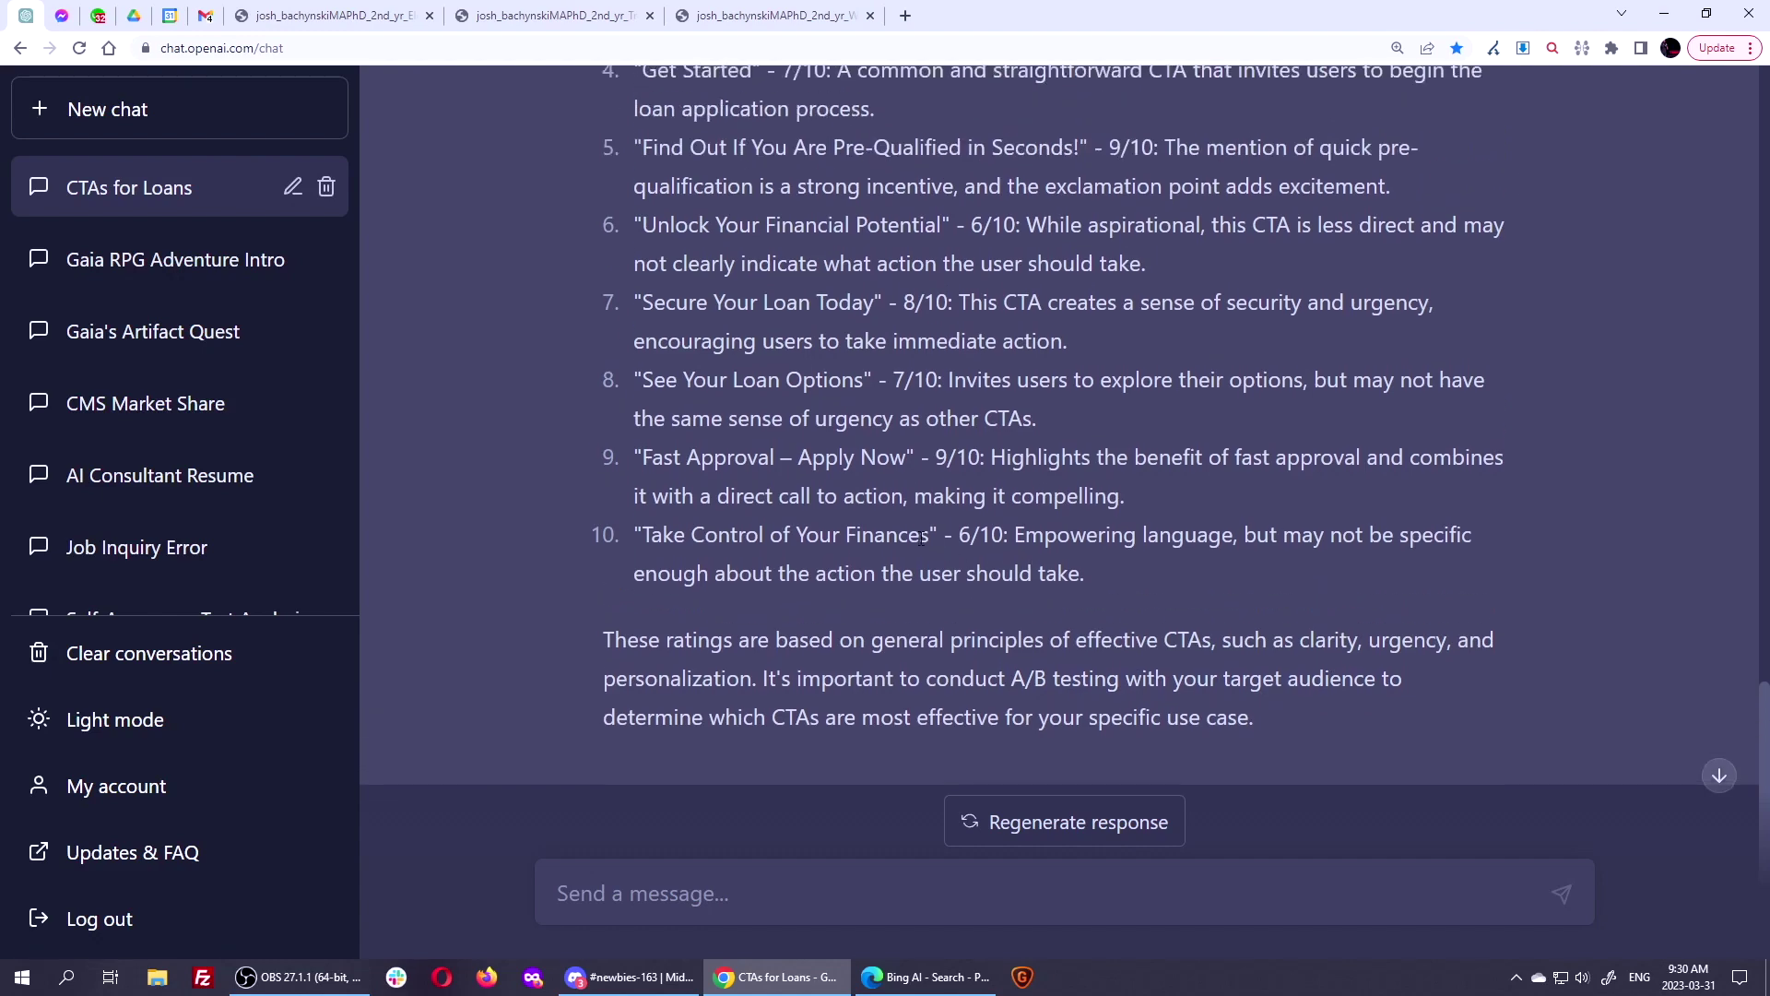
{"action": "triple_click", "coordinate": [846, 461]}
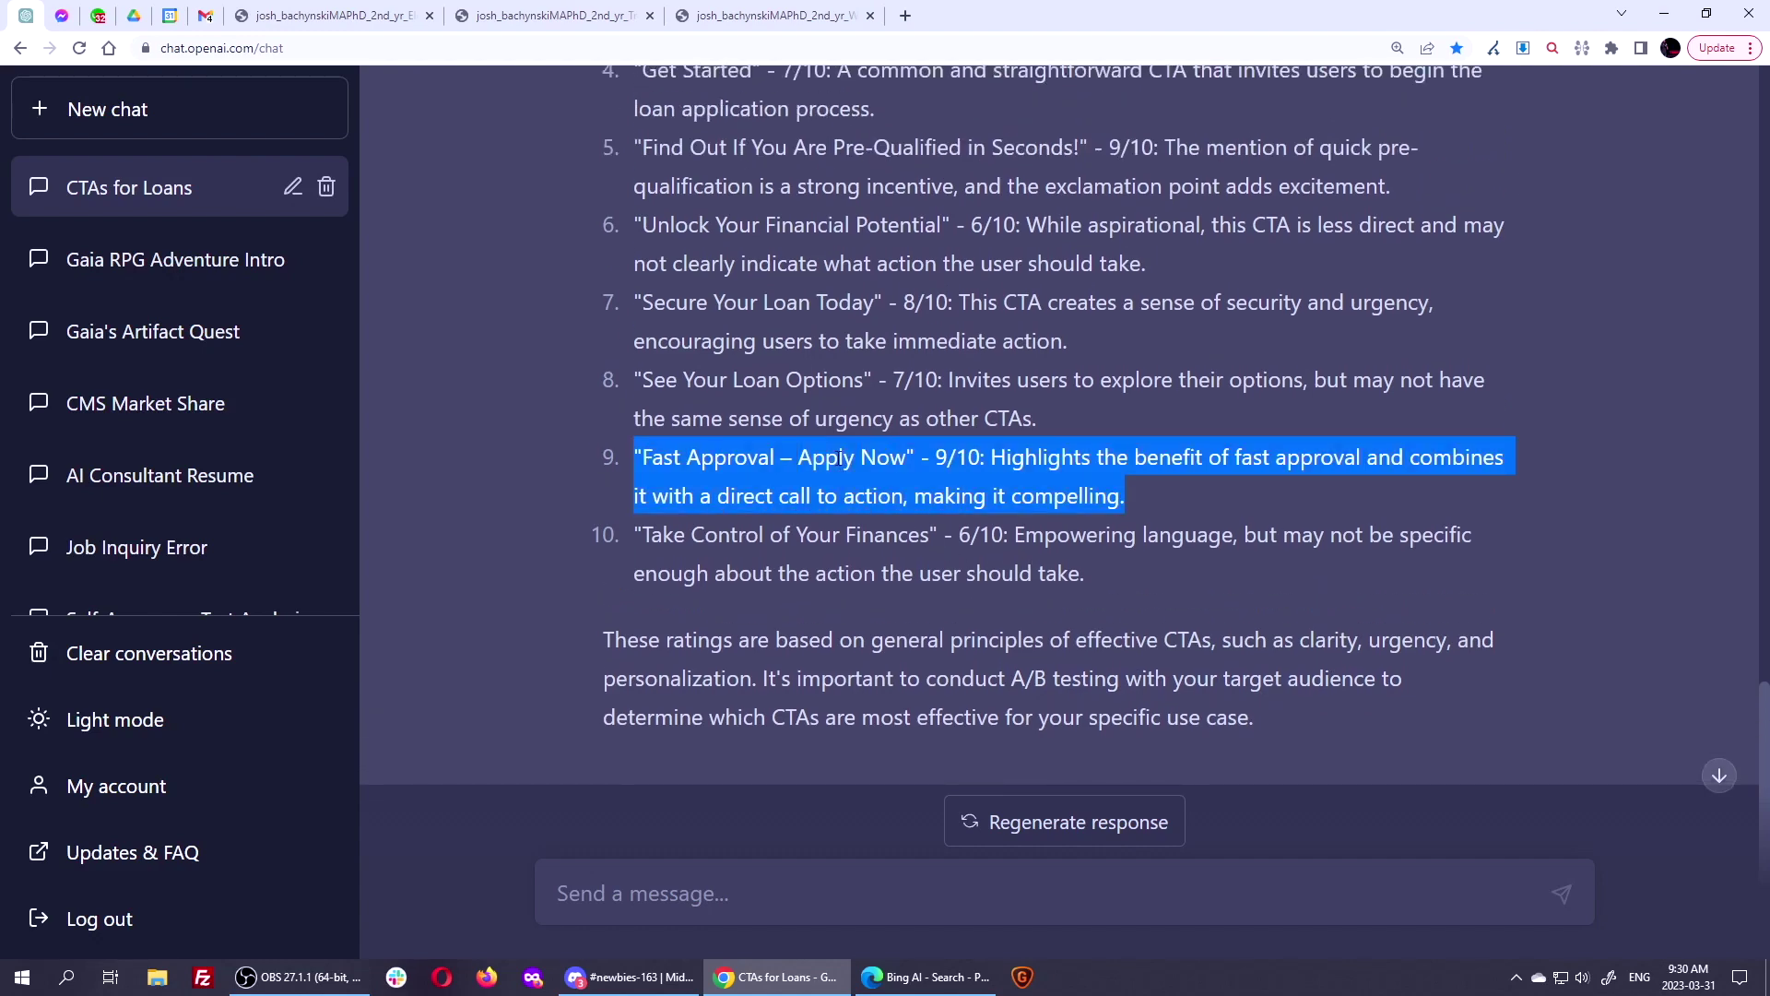
{"action": "scroll", "coordinate": [827, 458], "scroll_direction": "up", "scroll_amount": 2}
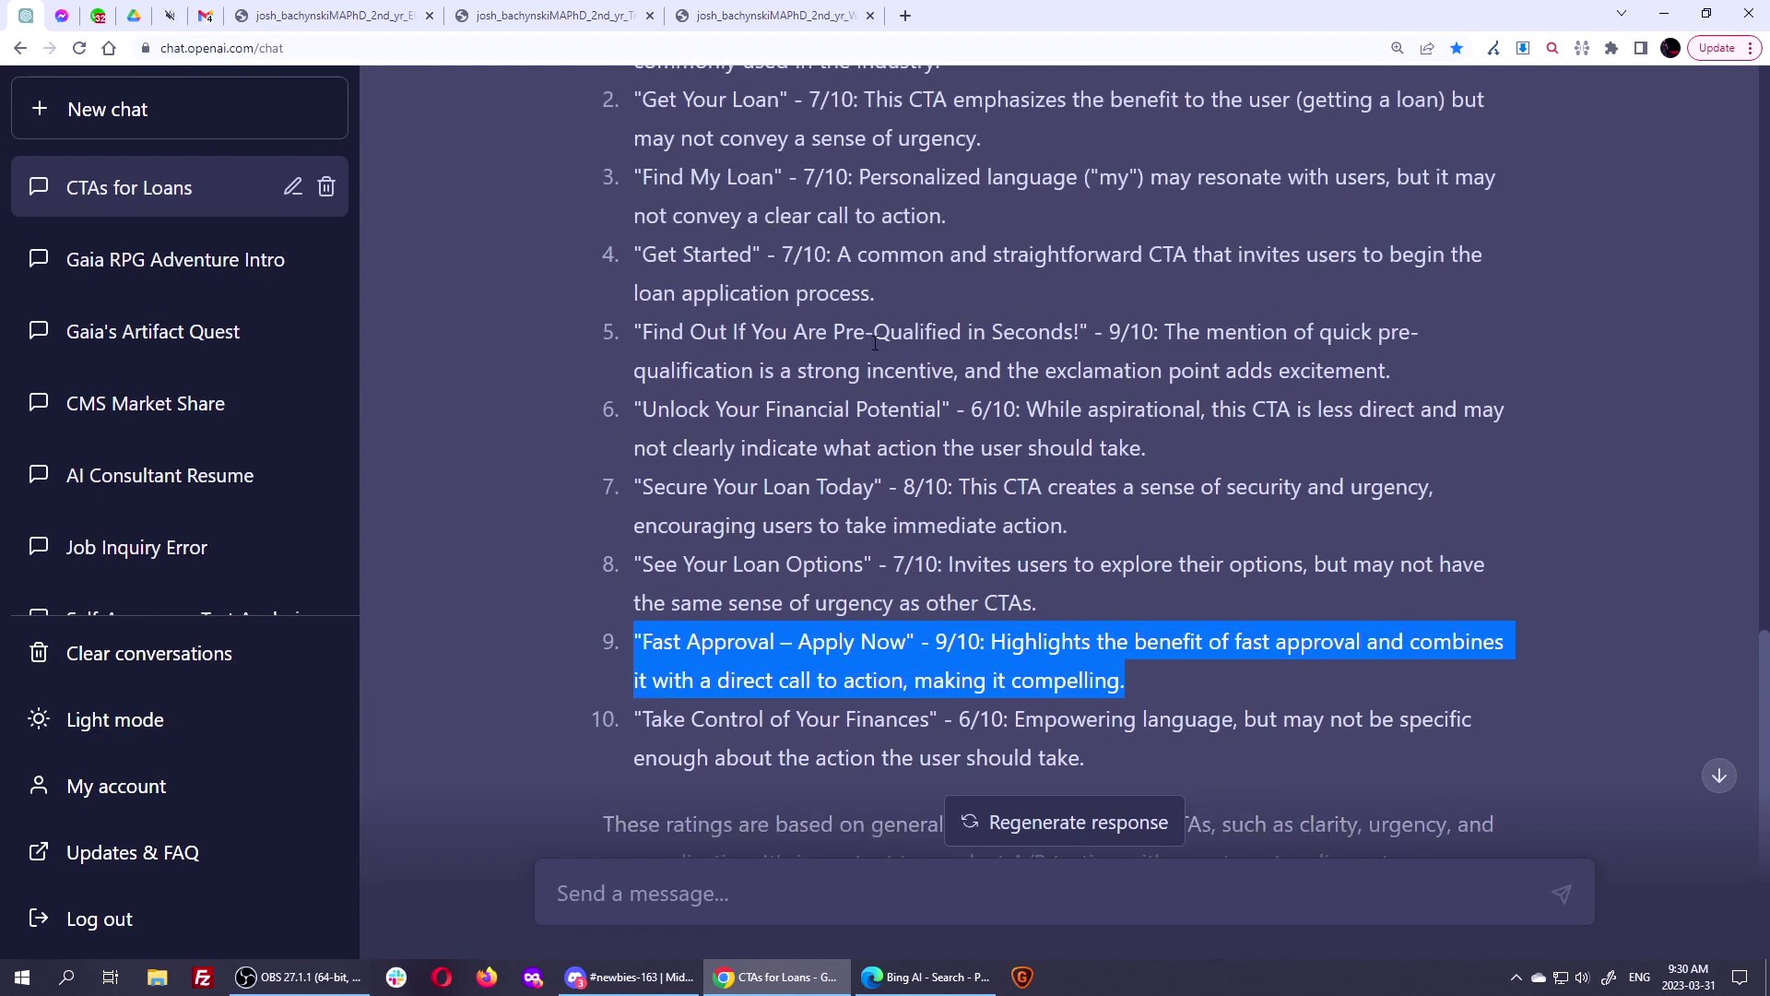
{"action": "triple_click", "coordinate": [876, 342]}
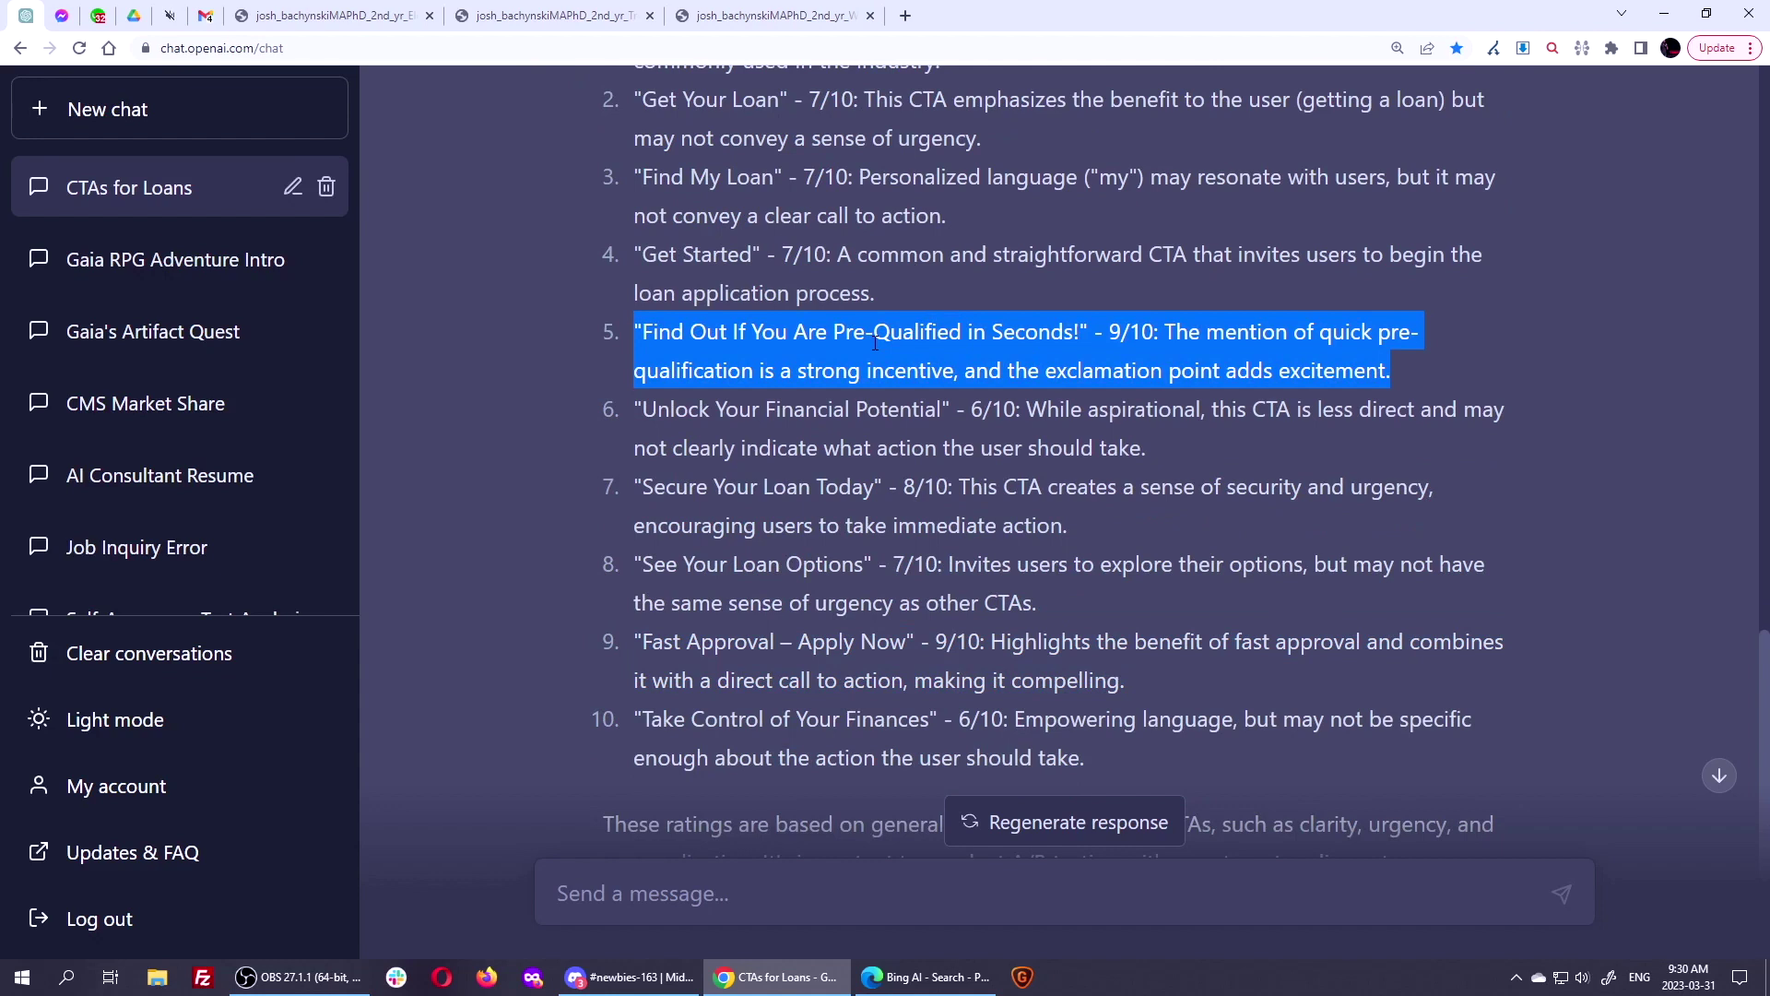
{"action": "triple_click", "coordinate": [888, 651]}
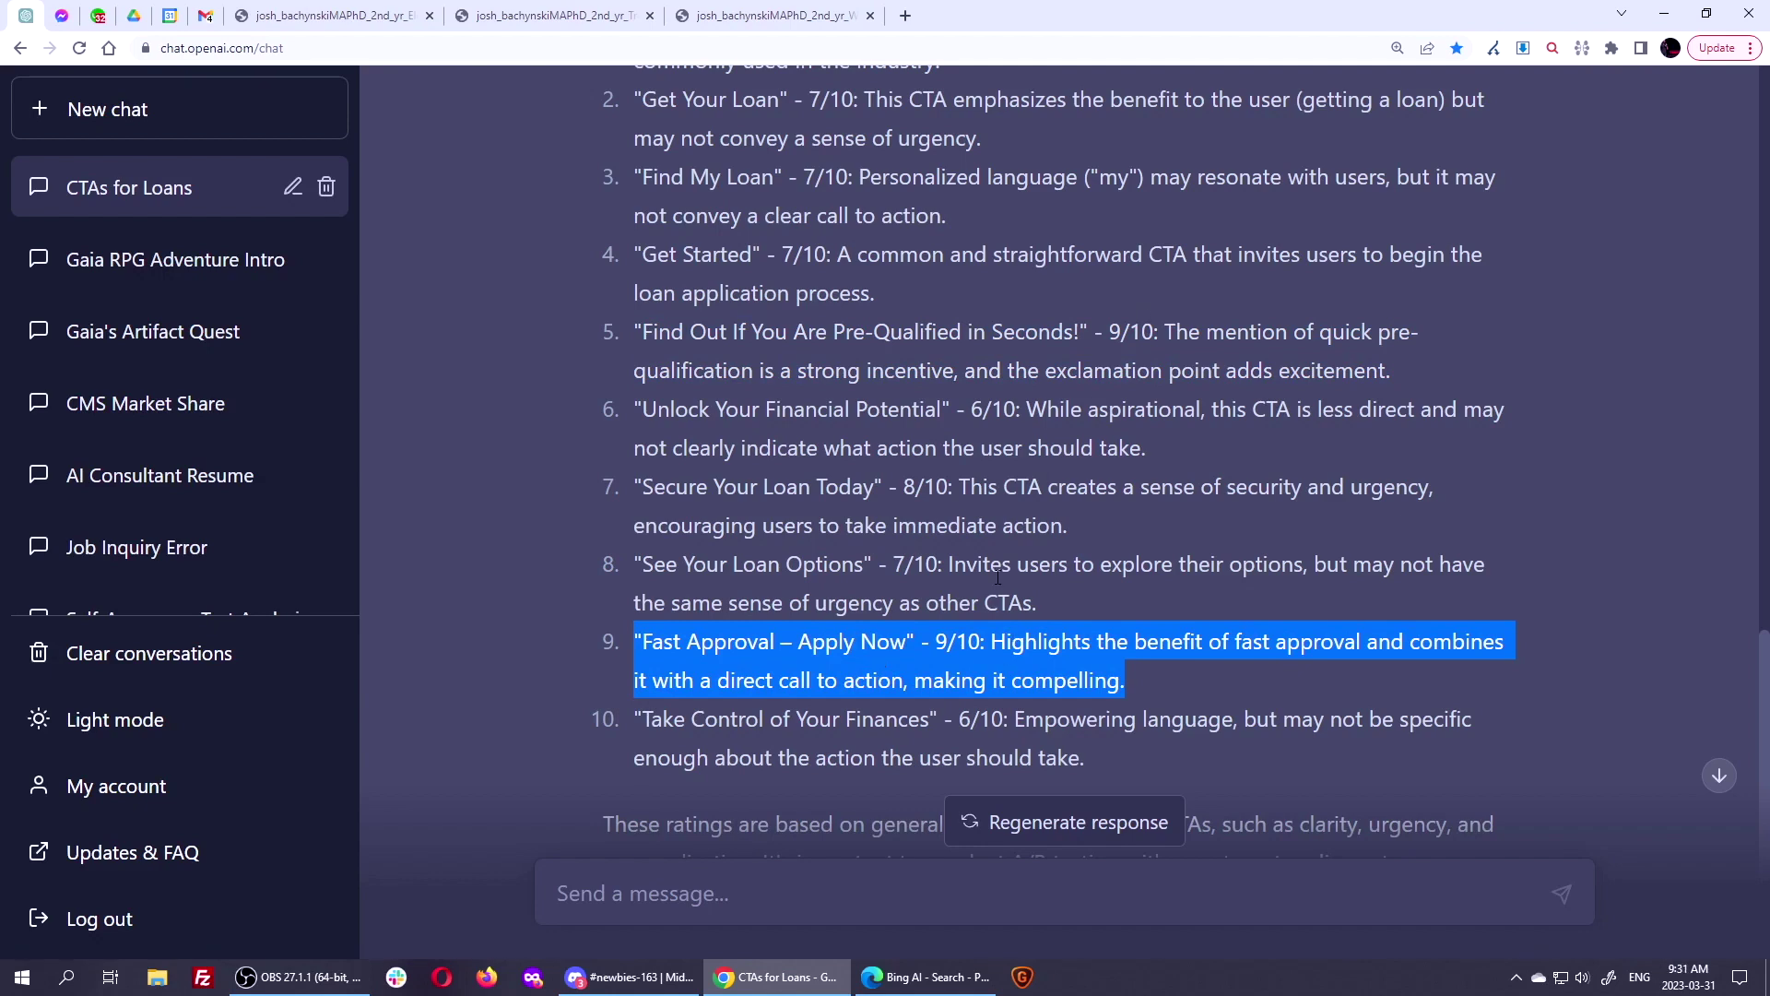
{"action": "left_click_drag", "start_coordinate": [914, 641], "coordinate": [636, 653]}
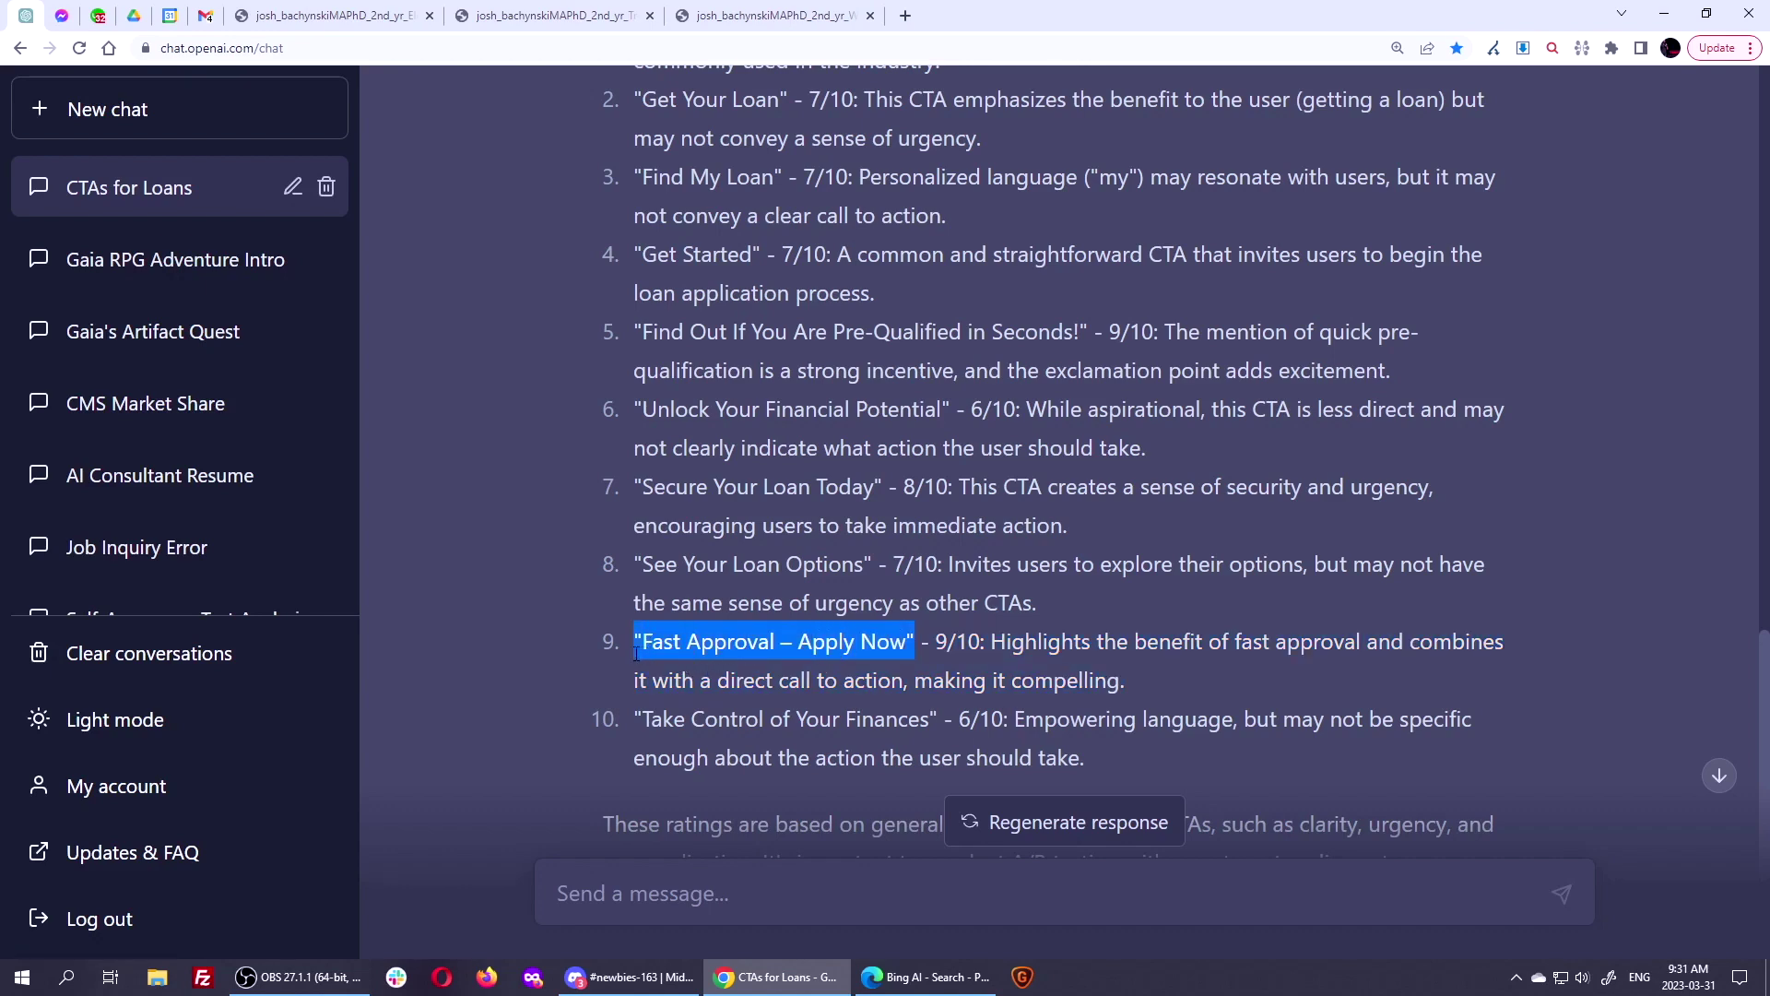